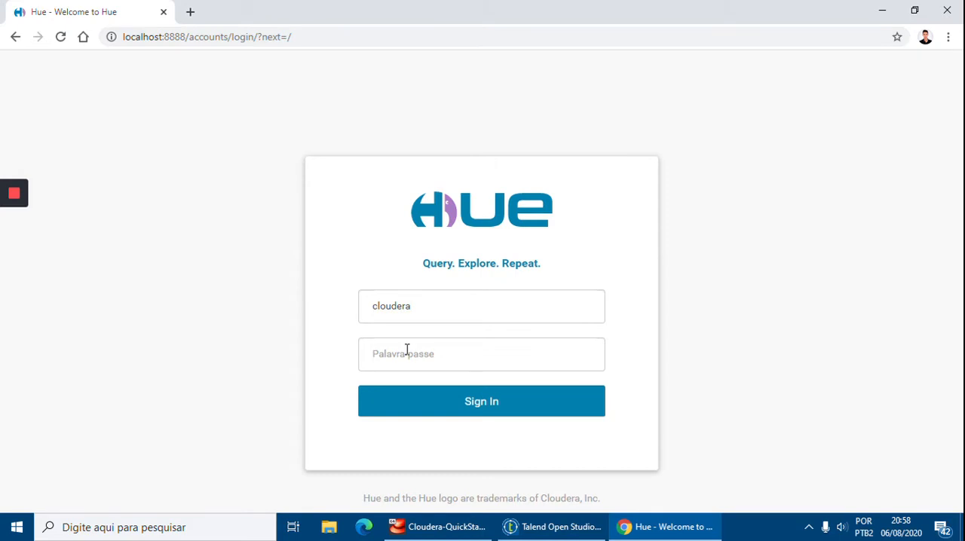
Enter the account password on the Hue login page and sign in.
type("cloudera")
key("Return")
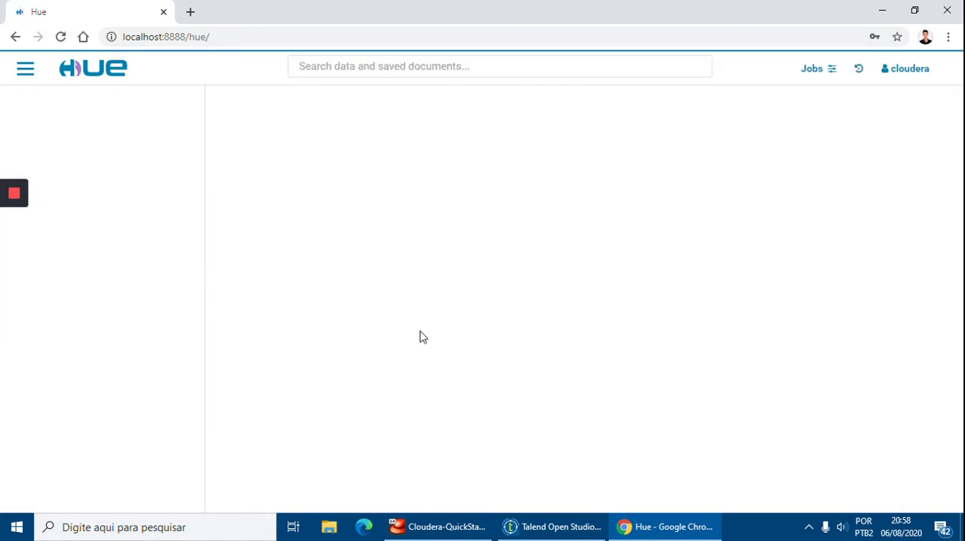
Restore the Hue browser window to a smaller size and place it over the Talend workspace.
double_click(300, 19)
left_click_drag(550, 73, 440, 27)
left_click_drag(564, 373, 528, 500)
mouse_move(6, 242)
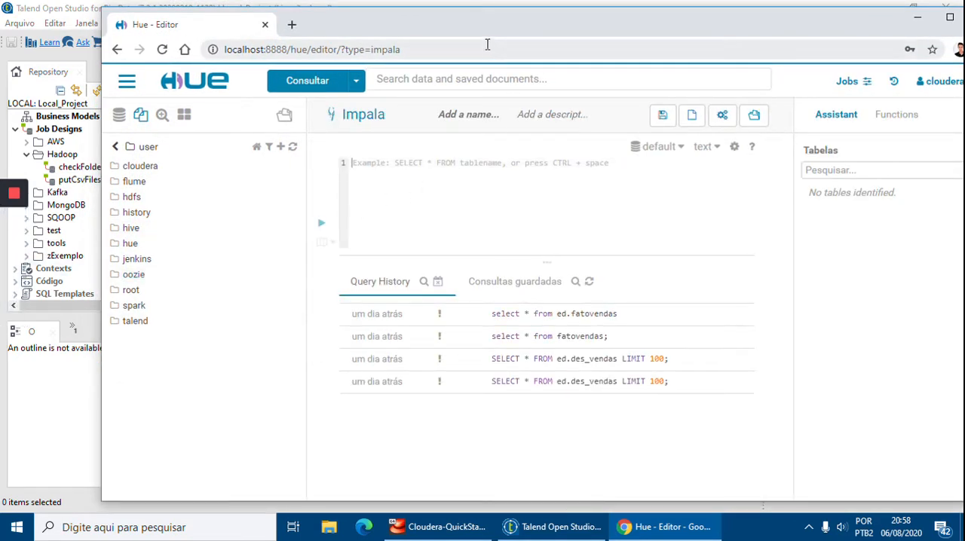
left_click_drag(489, 27, 487, 21)
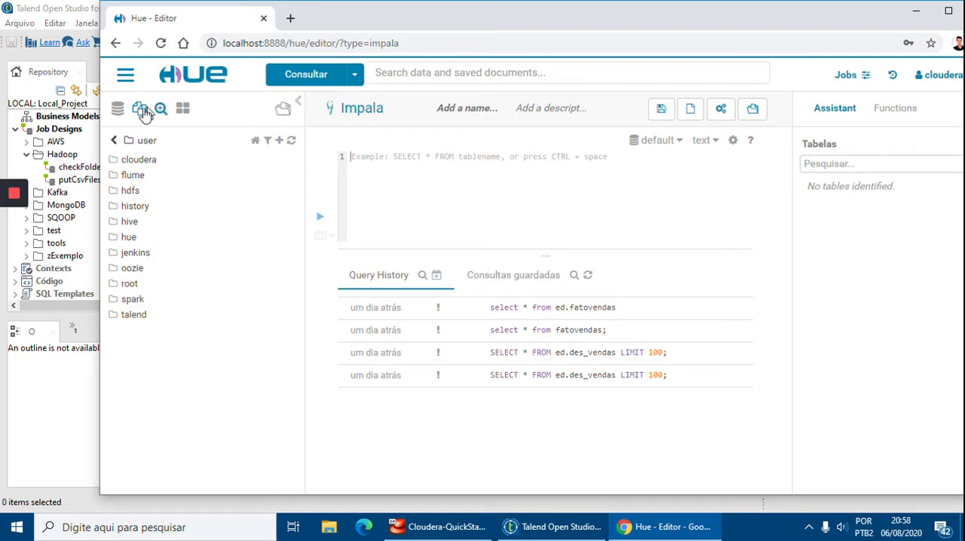
Browse the HDFS file tree from the root to /user/talend/dw_vendas/files.
left_click(114, 141)
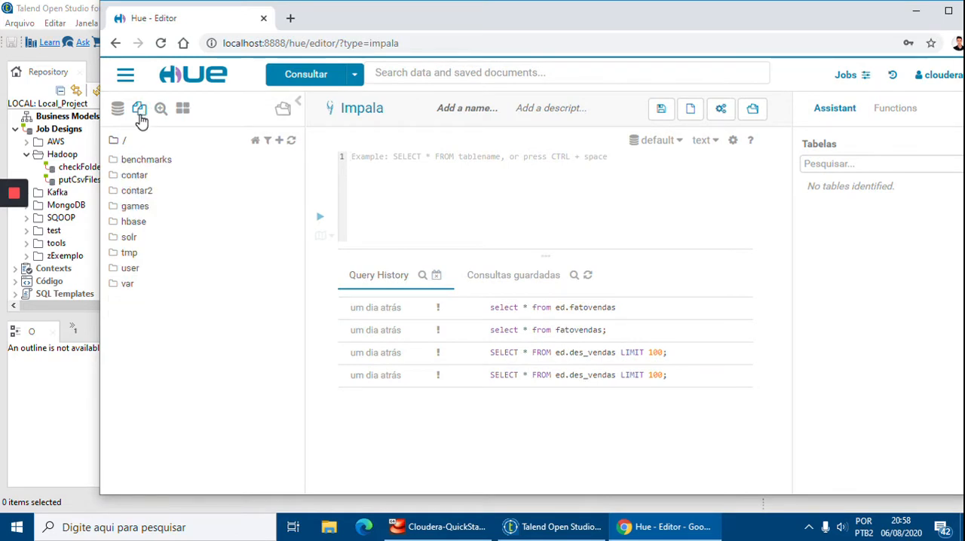
left_click(135, 273)
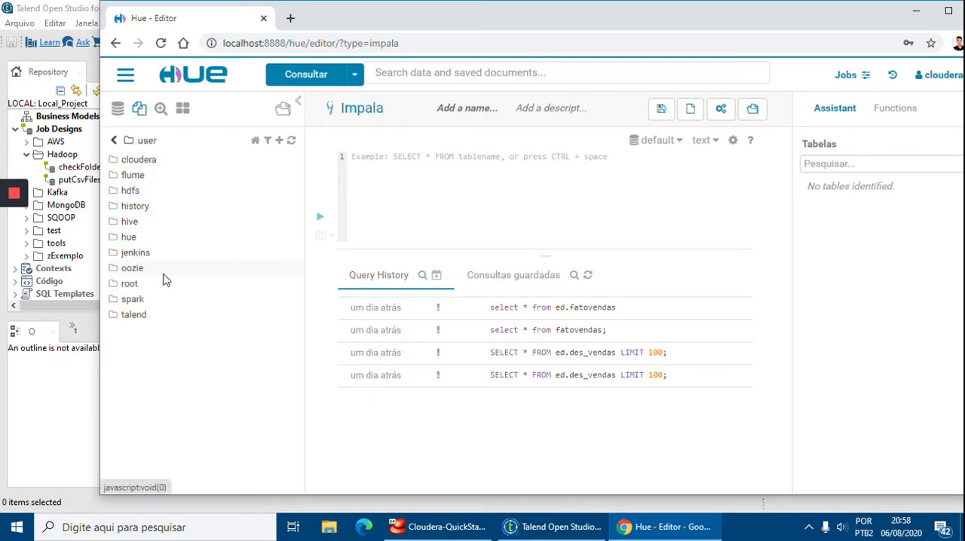
left_click(140, 317)
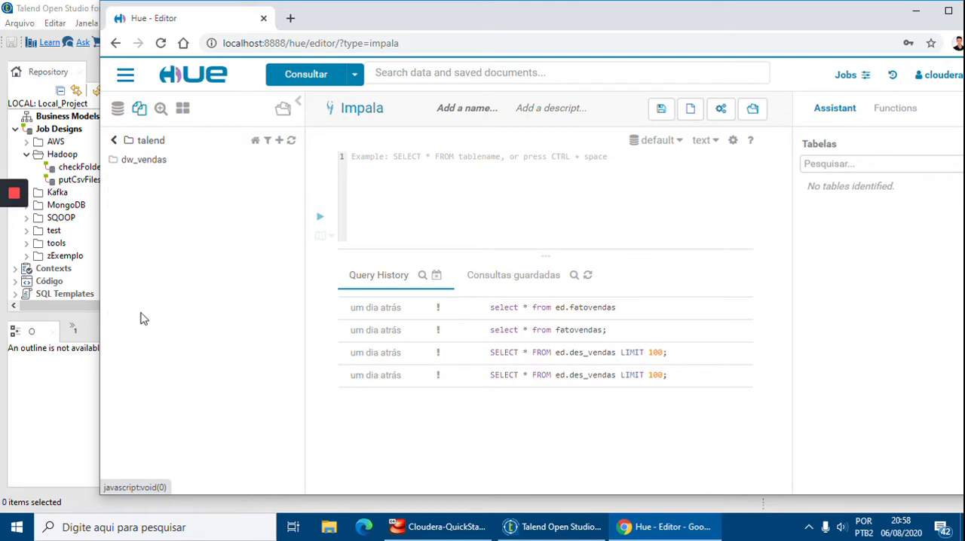
left_click(140, 161)
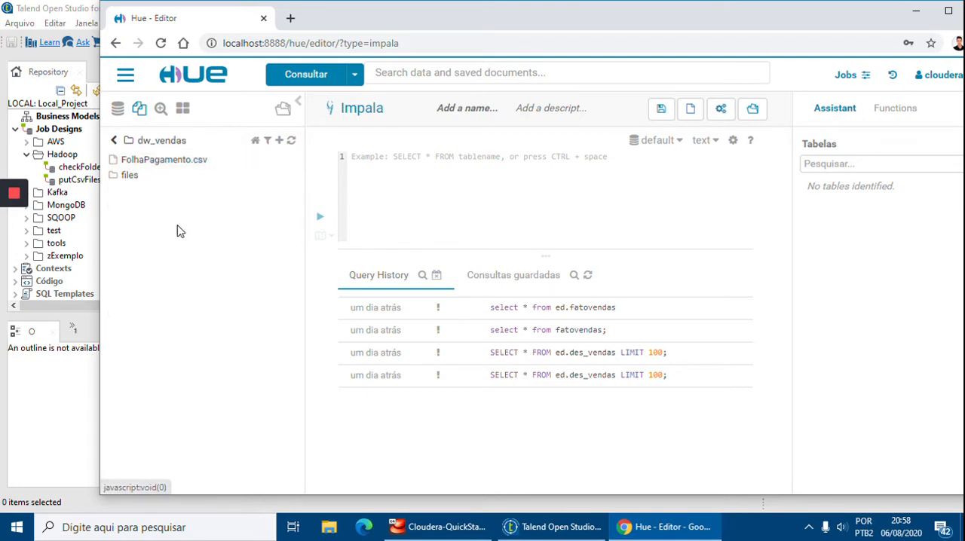
left_click(130, 176)
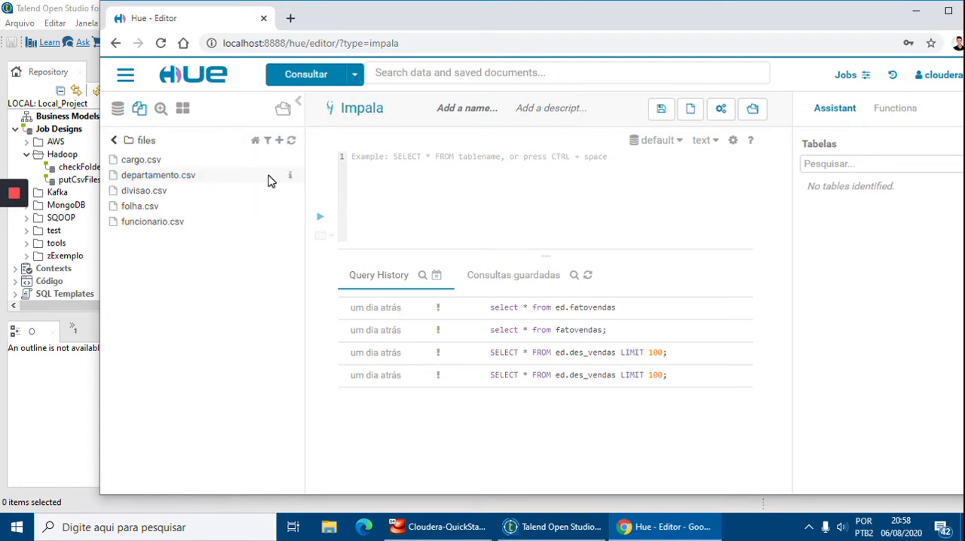
Open divisao.csv from the files folder in the File Browser to examine its contents.
right_click(149, 235)
left_click(129, 240)
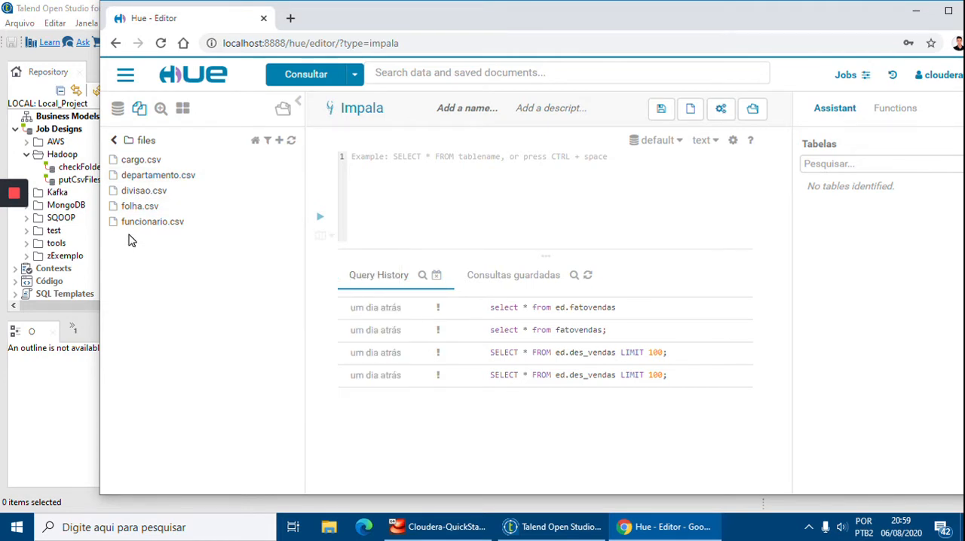
right_click(243, 188)
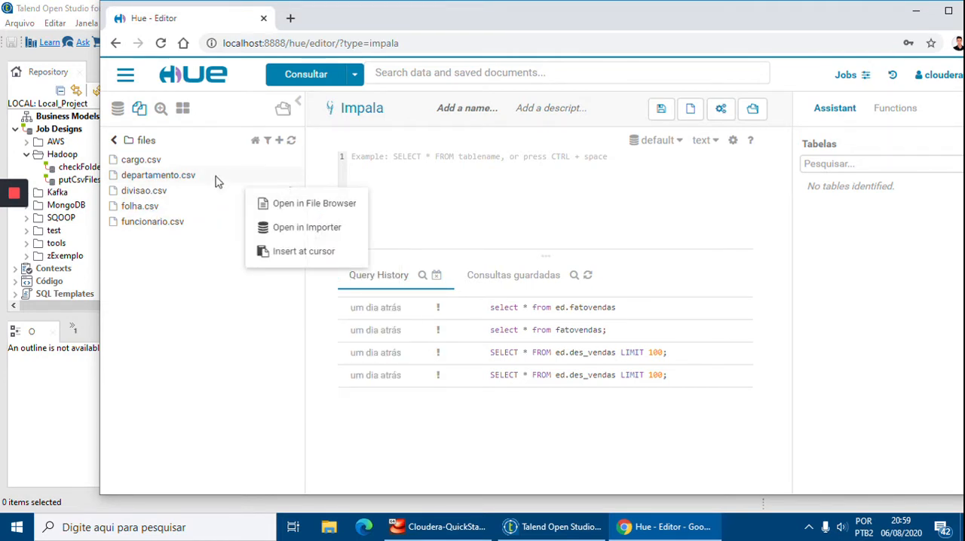
left_click(265, 203)
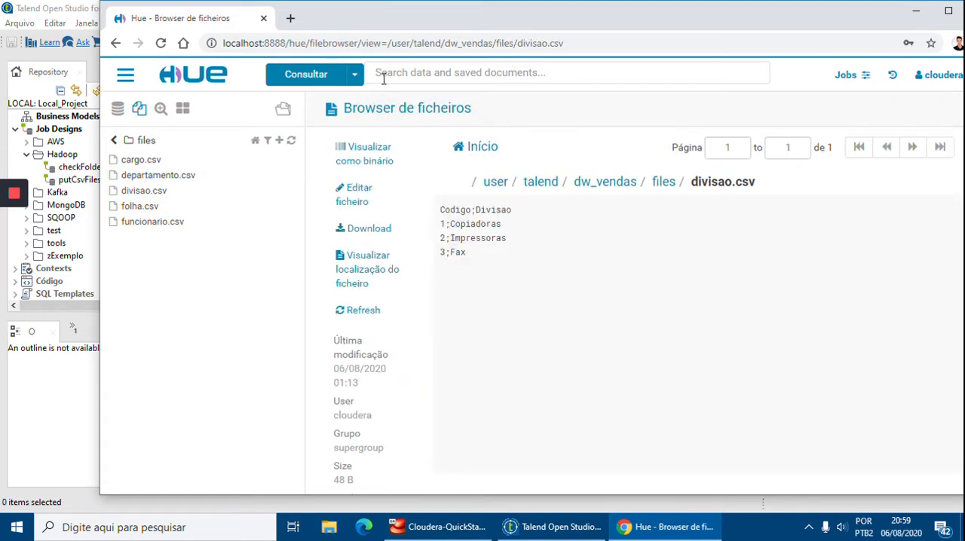
View the files folder in the File Browser and go up to its parent folder dw_vendas.
left_click(663, 184)
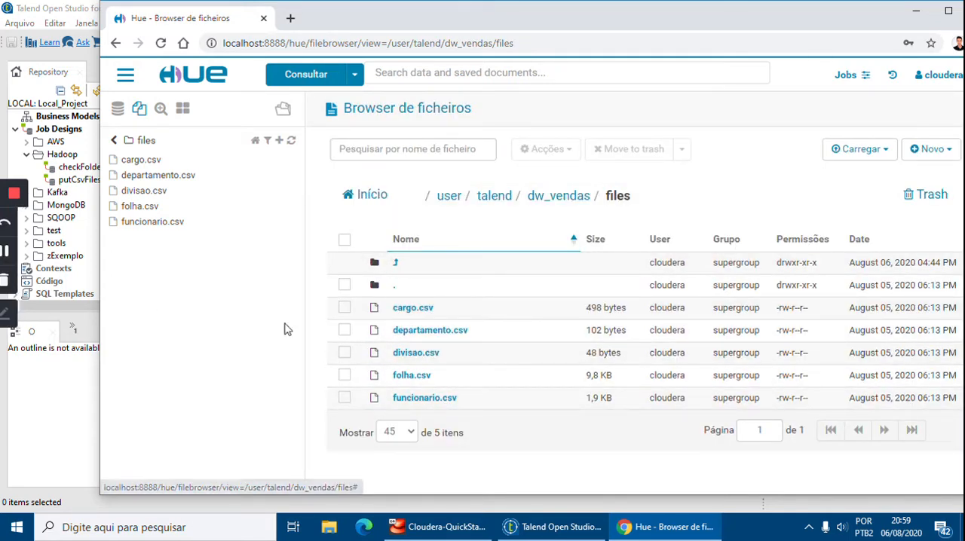
left_click(403, 289)
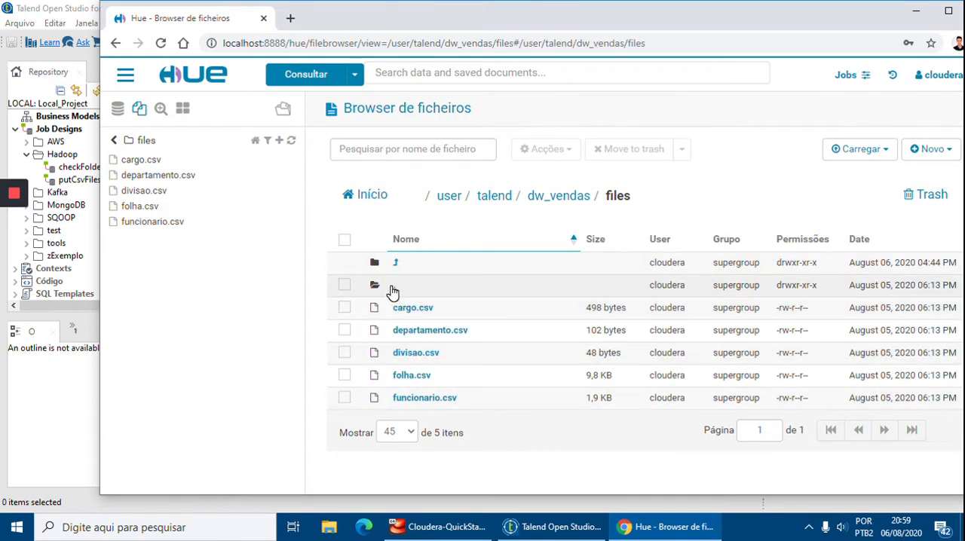
left_click(419, 294)
left_click(553, 202)
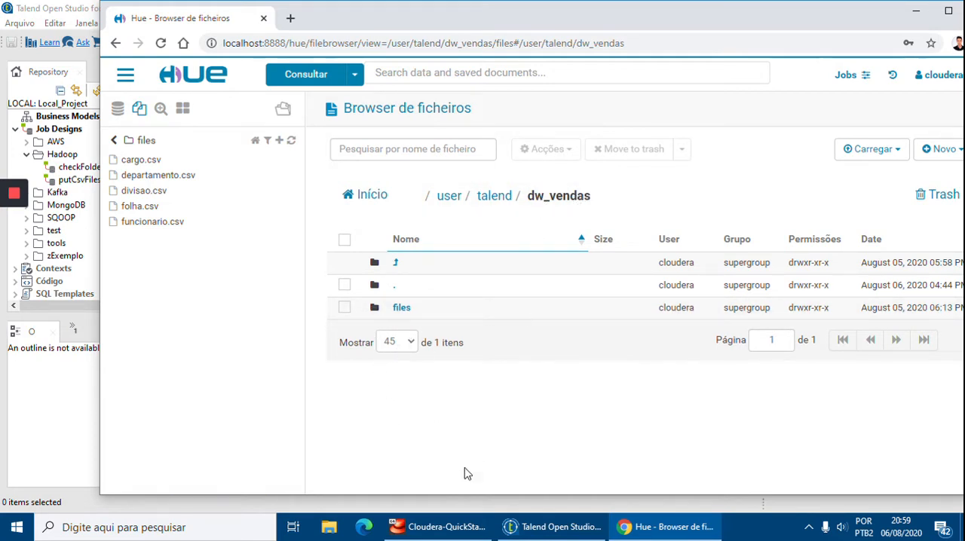
Switch to Talend Open Studio and start a new job in the Hadoop folder of the job designs.
left_click_drag(558, 24, 498, 2)
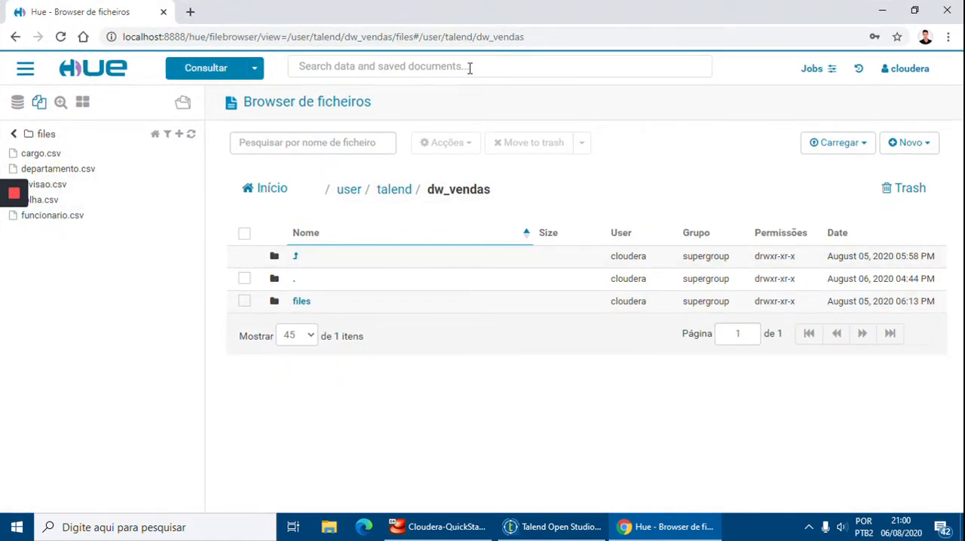
left_click(882, 11)
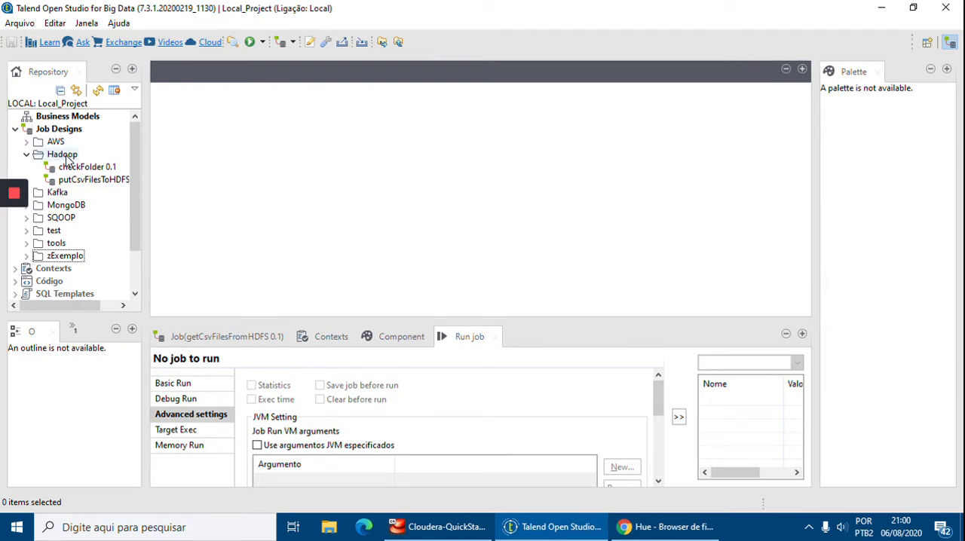
left_click(66, 159)
right_click(67, 159)
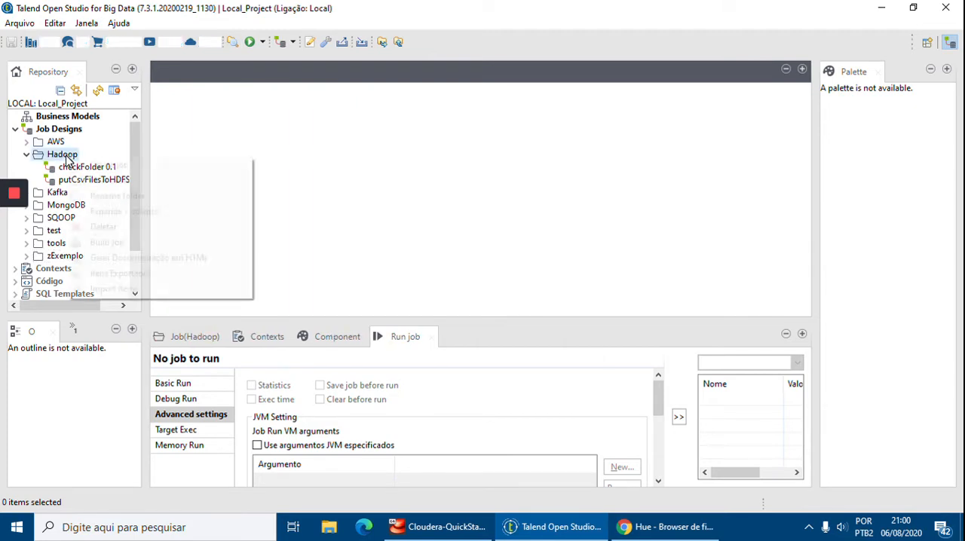
left_click(75, 165)
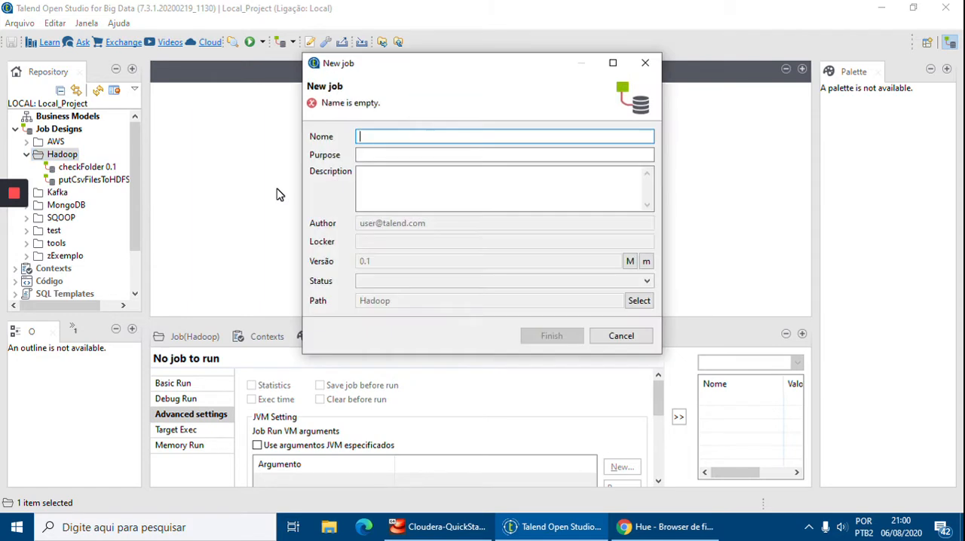
Name the new job getCsvFromHDFS_Transform and create it.
type("getCsvFromHDF")
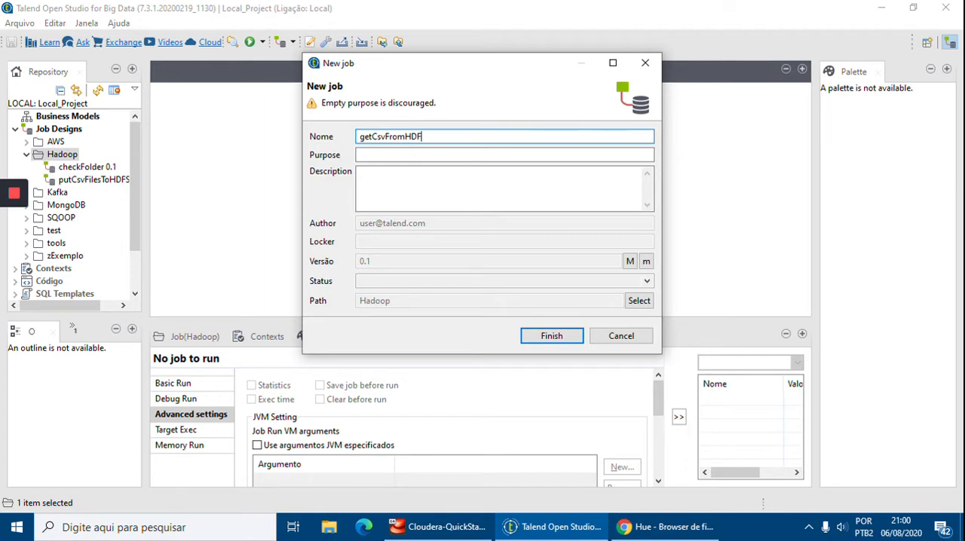
type("&Tran")
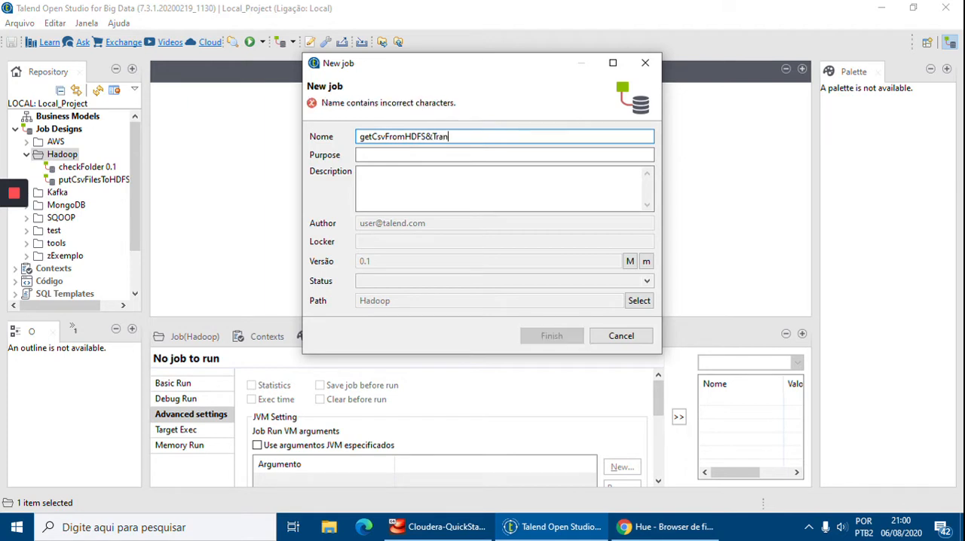
key("BackSpace")
key("BackSpace")
key("BackSpace")
key("BackSpace")
key("BackSpace")
key("BackSpace")
key("BackSpace")
type("_")
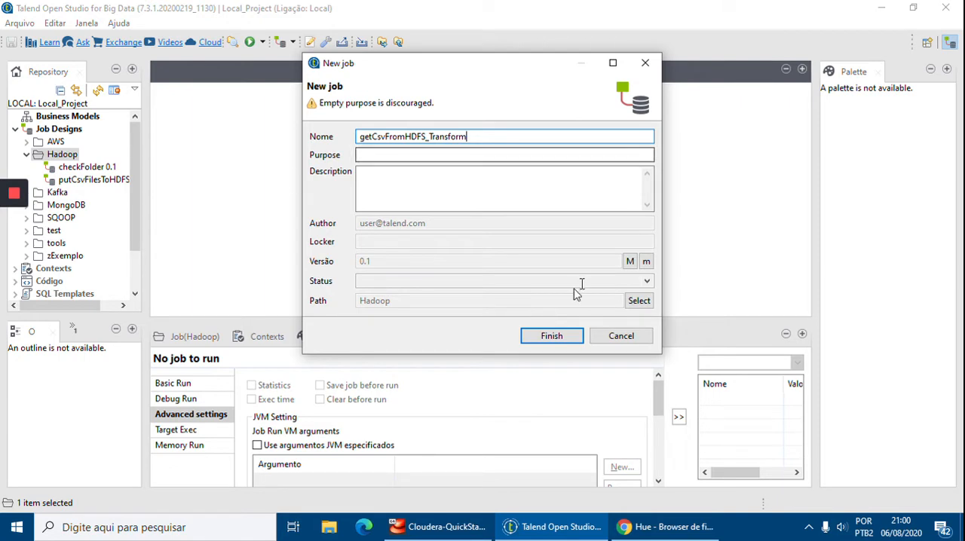
left_click(551, 336)
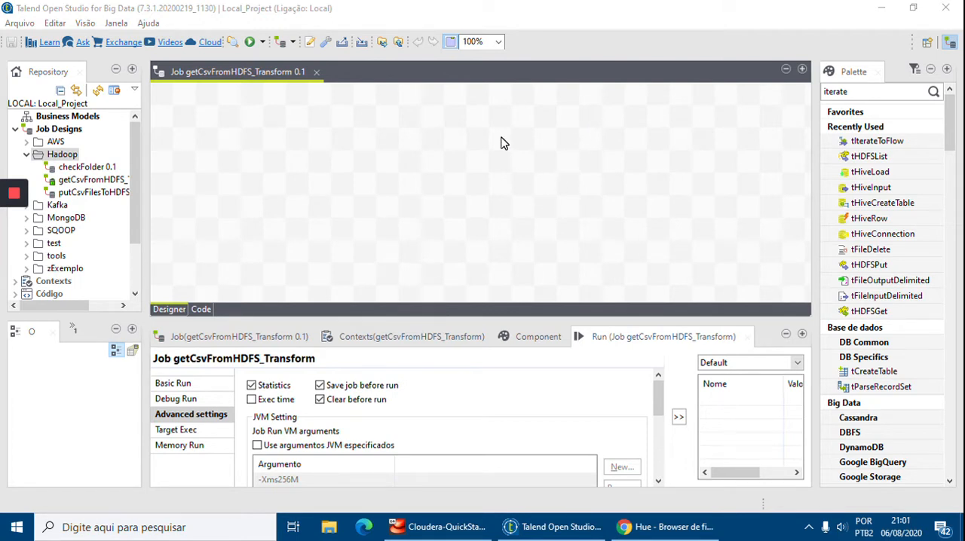
Find the tPrejob component and place it in the upper-left corner of the job canvas.
double_click(855, 91)
key("BackSpace")
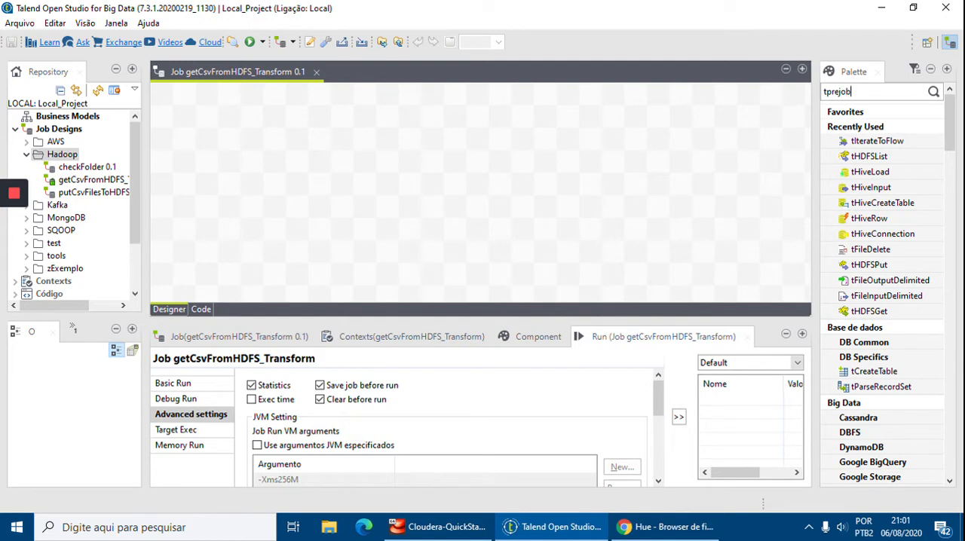
key("Return")
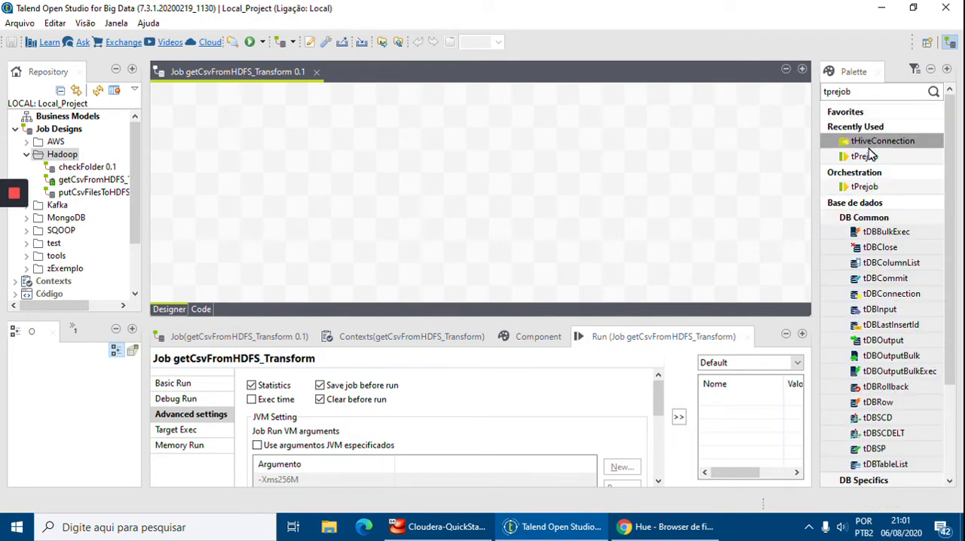
left_click(870, 157)
left_click_drag(870, 157, 190, 122)
Search the components for thdfs and place tHDFSConnection and tHDFSGet in a row beside tPrejob.
double_click(870, 92)
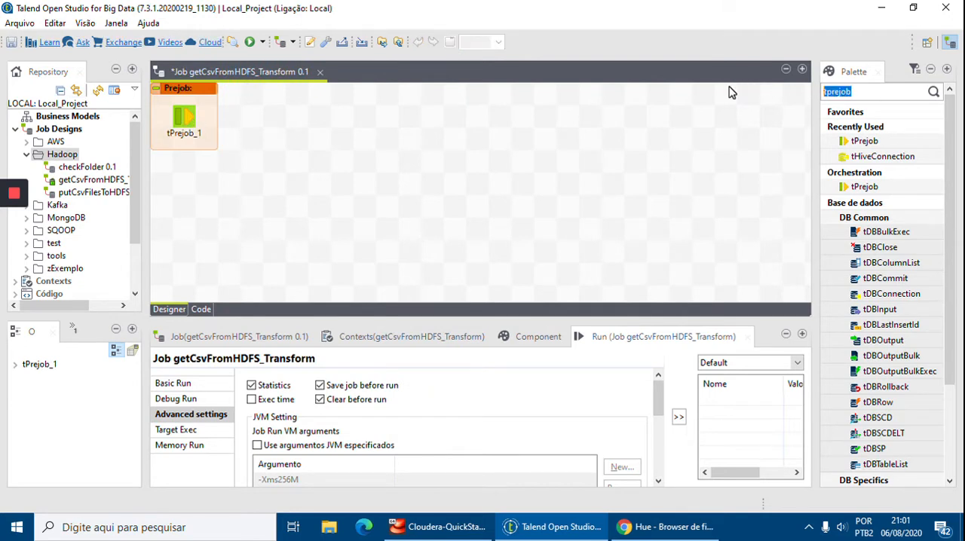
key("BackSpace")
key("Return")
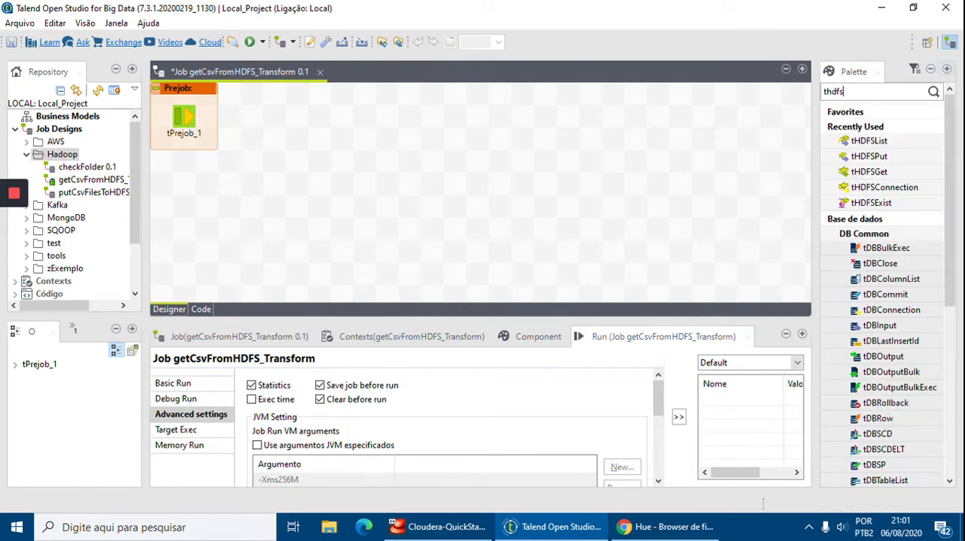
left_click_drag(884, 187, 299, 123)
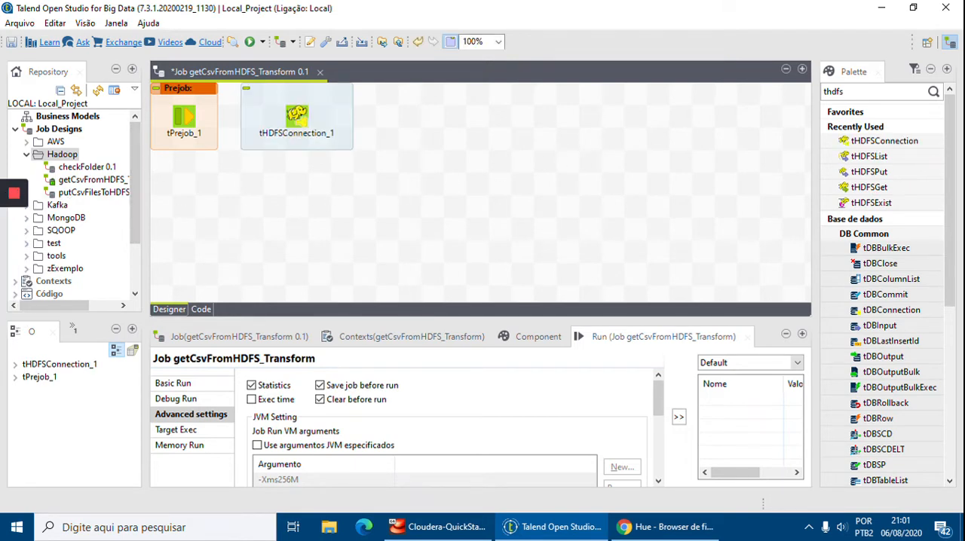
left_click_drag(875, 187, 417, 119)
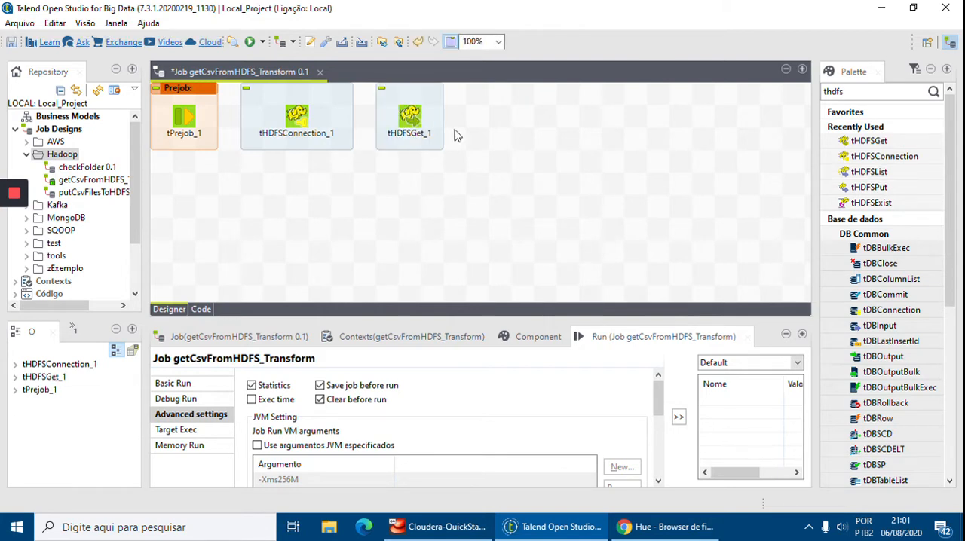
Find the tMsgBox component and place it on the canvas below tHDFSGet.
double_click(864, 93)
type("t")
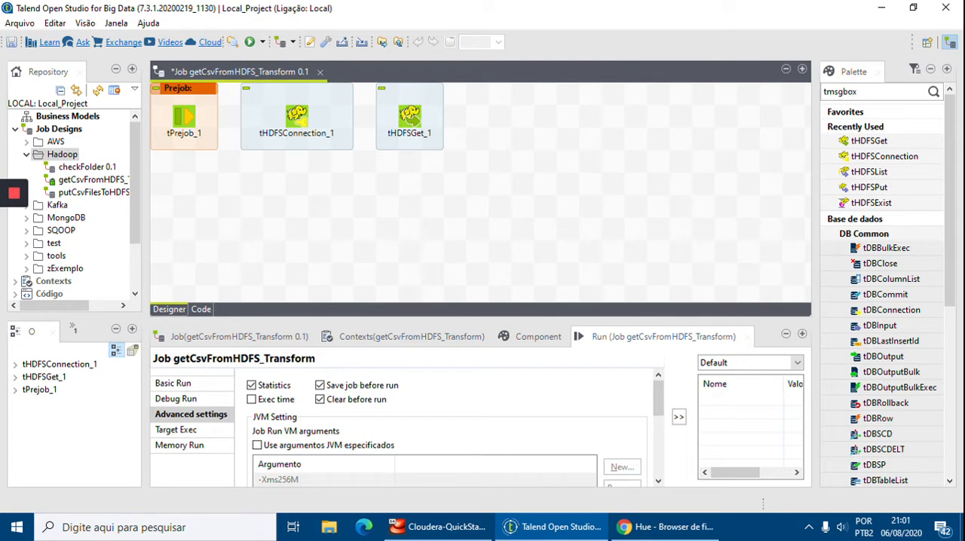
type("msgbox")
key("Return")
left_click_drag(860, 141, 410, 207)
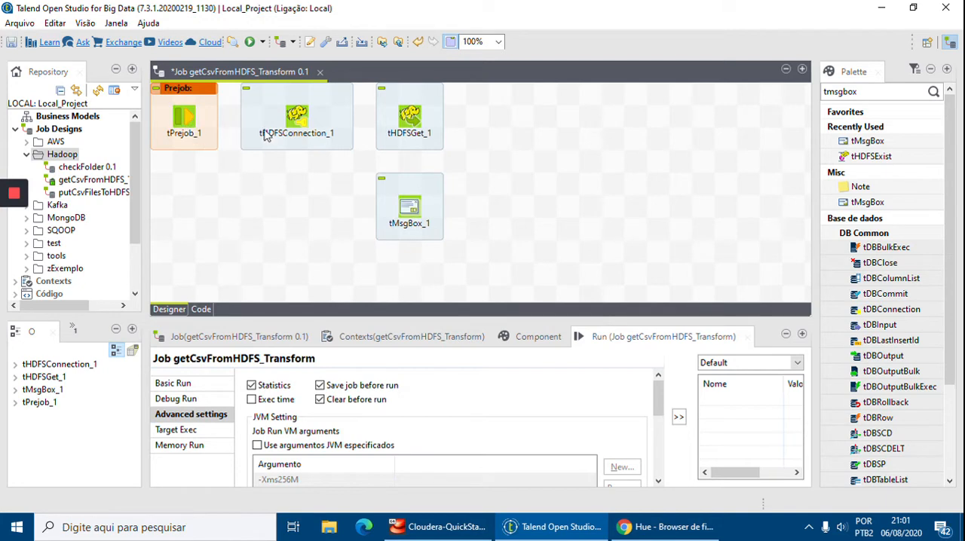
Connect tPrejob to tHDFSConnection with an OnComponentOk trigger.
left_click(198, 123)
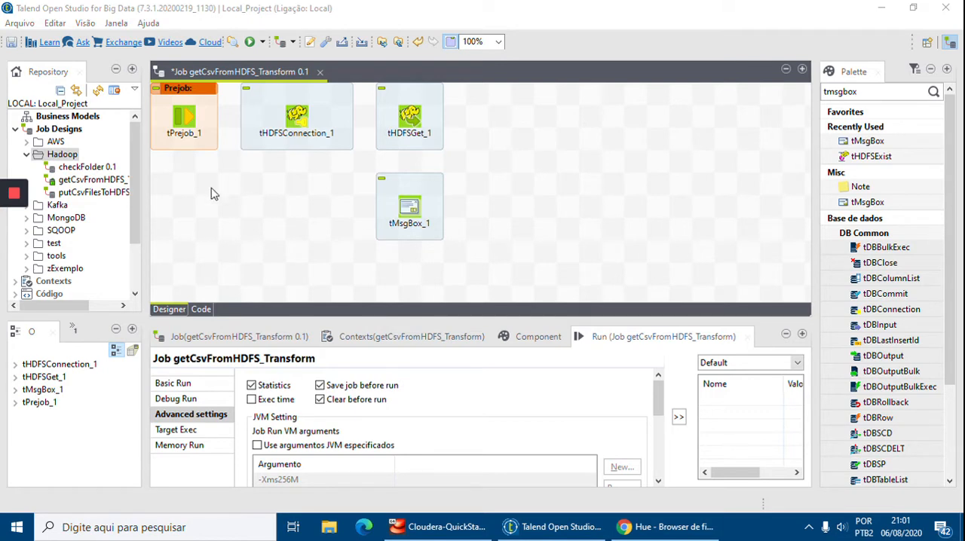
left_click(193, 125)
mouse_move(226, 127)
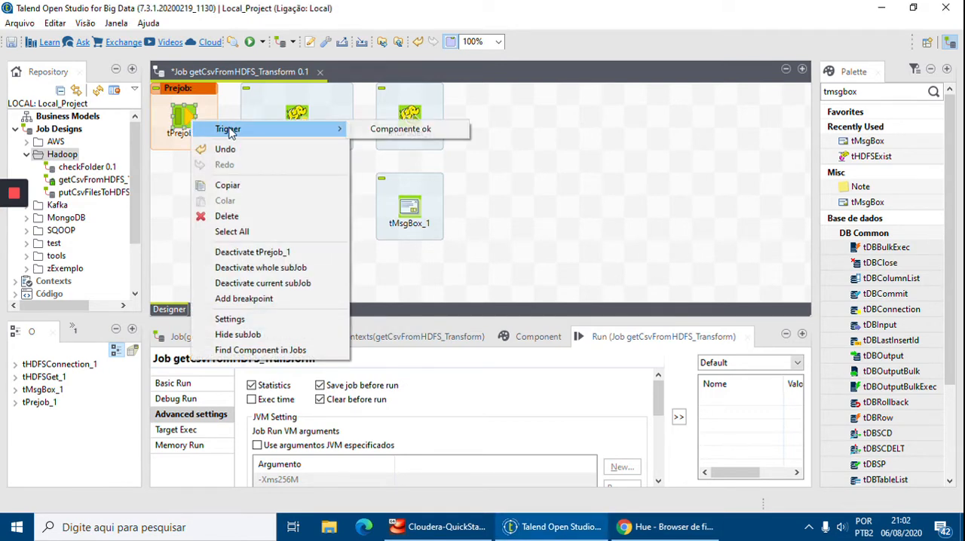
left_click(372, 130)
left_click(306, 122)
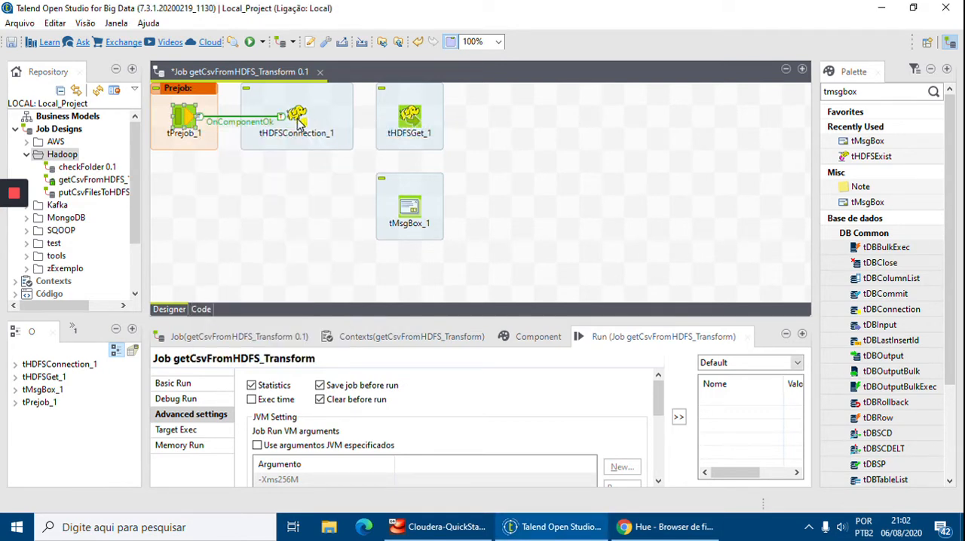
Set the tHDFSConnection component's distribution to Cloudera and its version to Cloudera CDH5.13.0 [Built in].
left_click(301, 119)
left_click_drag(532, 317, 539, 217)
left_click(538, 237)
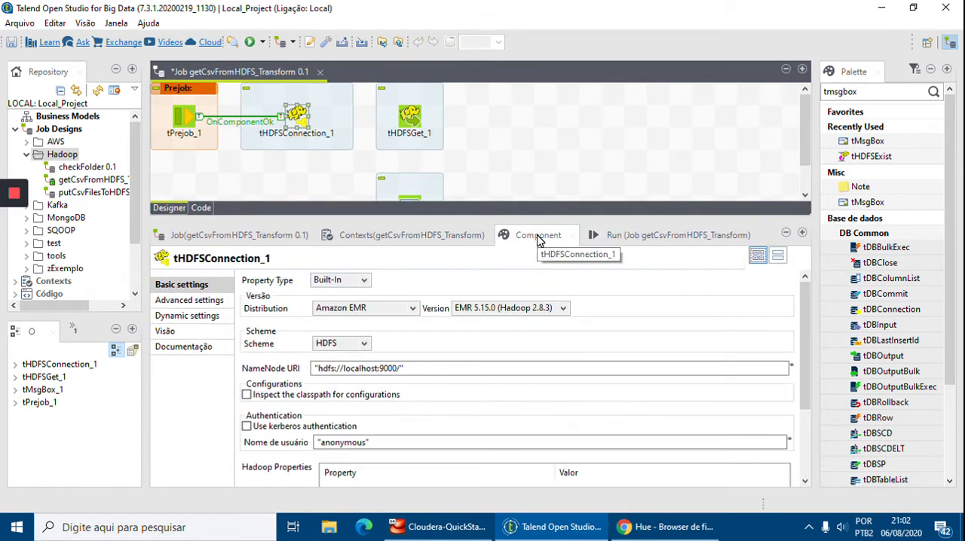
left_click(377, 309)
left_click(349, 333)
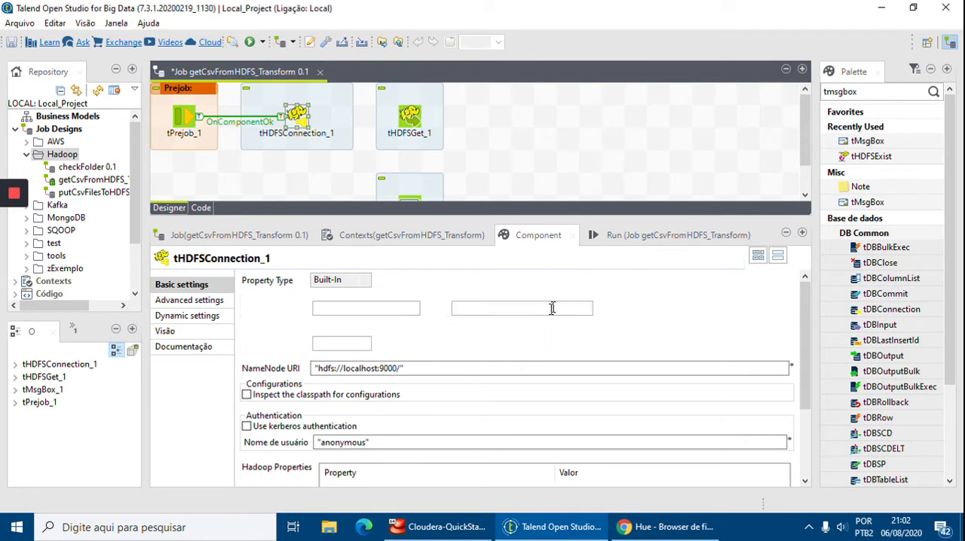
left_click(553, 305)
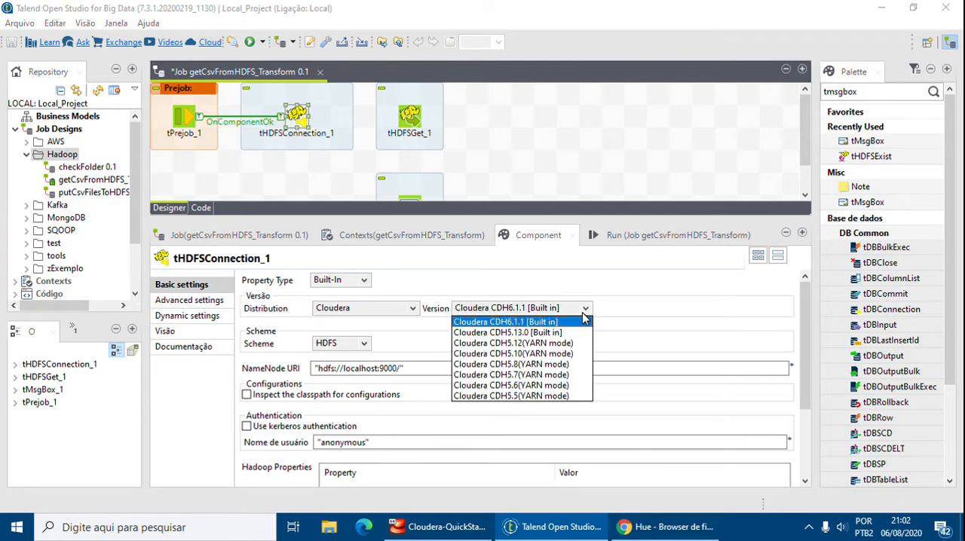
left_click(517, 339)
Set the connection's NameNode URI to "hdfs://quickstart.cloudera:8020/".
left_click(378, 368)
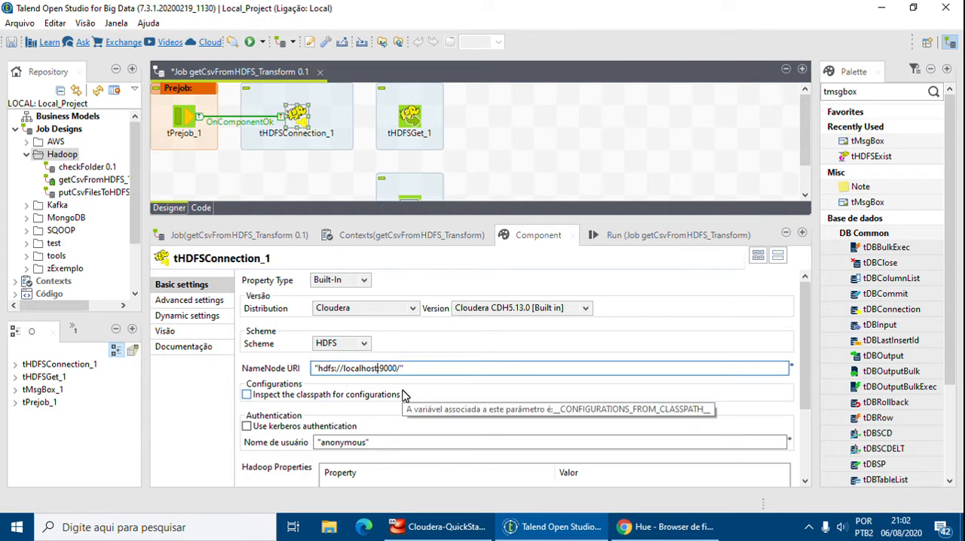
key("shift+Left")
key("shift+Left")
key("shift+Left")
key("shift+Left")
type("quic")
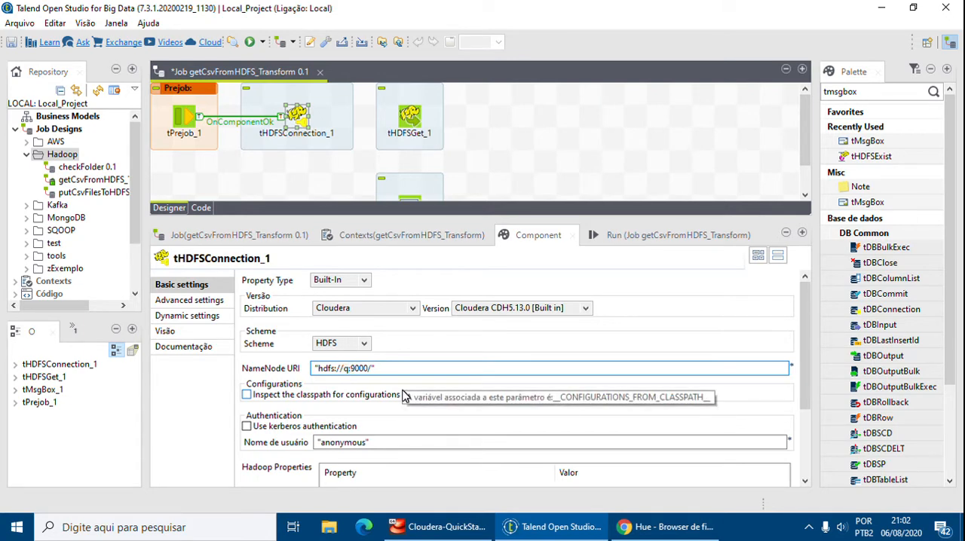
type("kstart.cloudera")
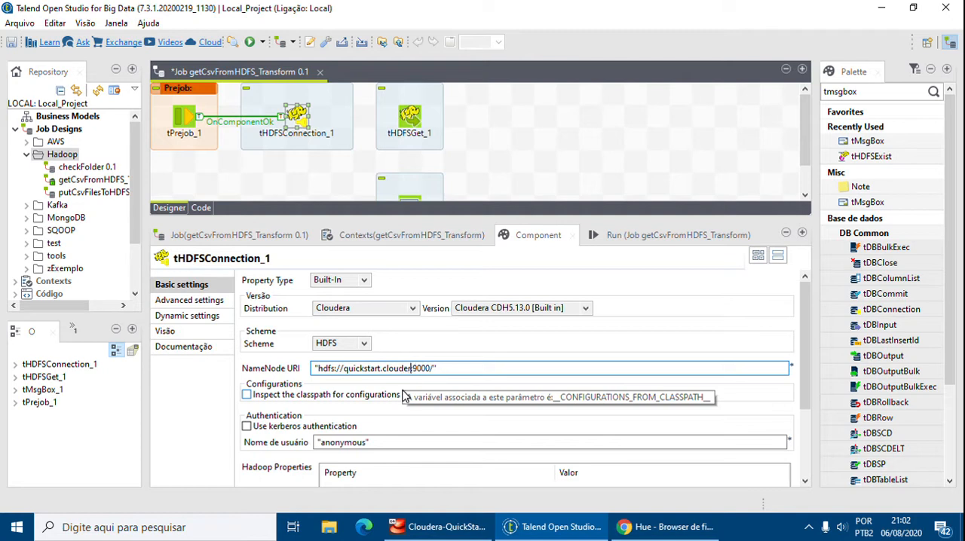
key("shift+Right")
key("shift+Right")
key("shift+Right")
type("8020")
Set the connection's authentication user name to "cloudera".
left_click(369, 442)
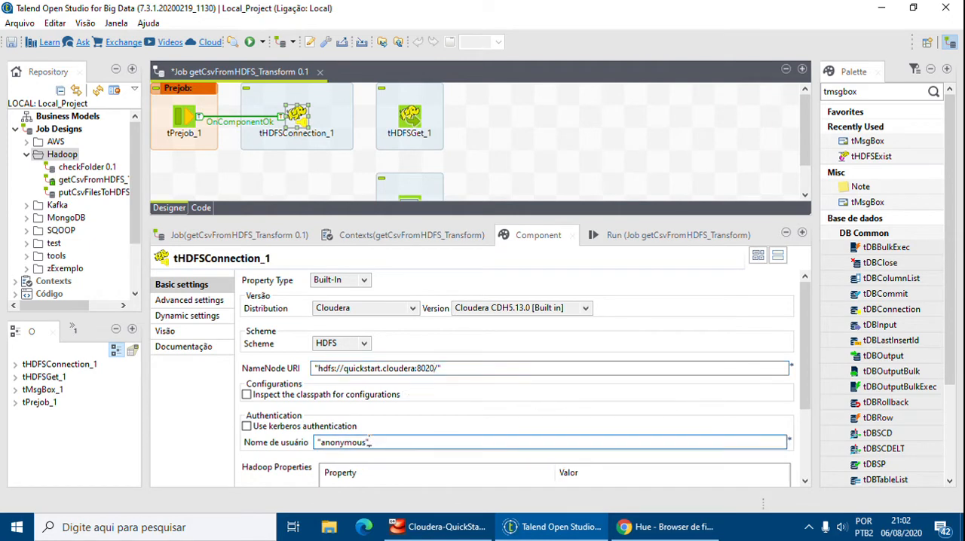
double_click(369, 442)
type("cl")
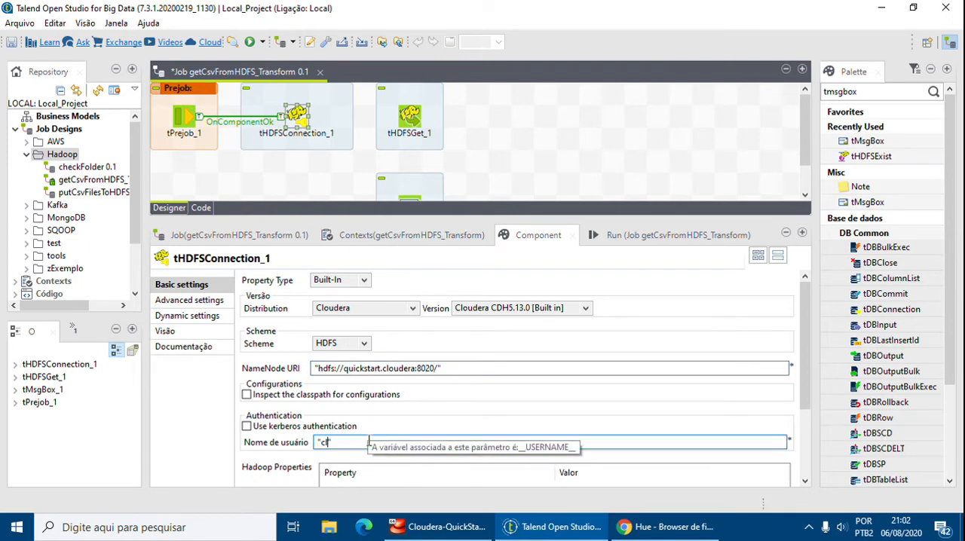
type("oudera\"")
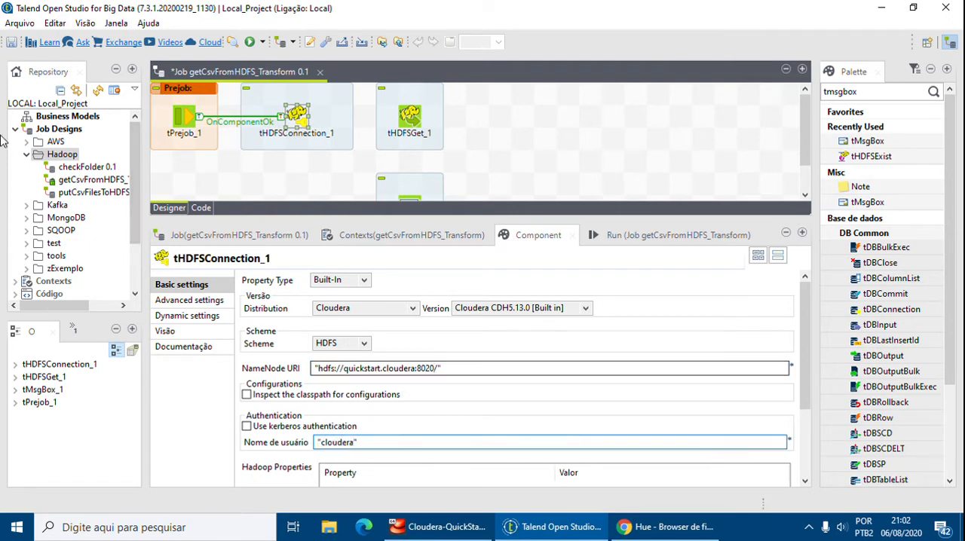
scroll(513, 452, "down", 1)
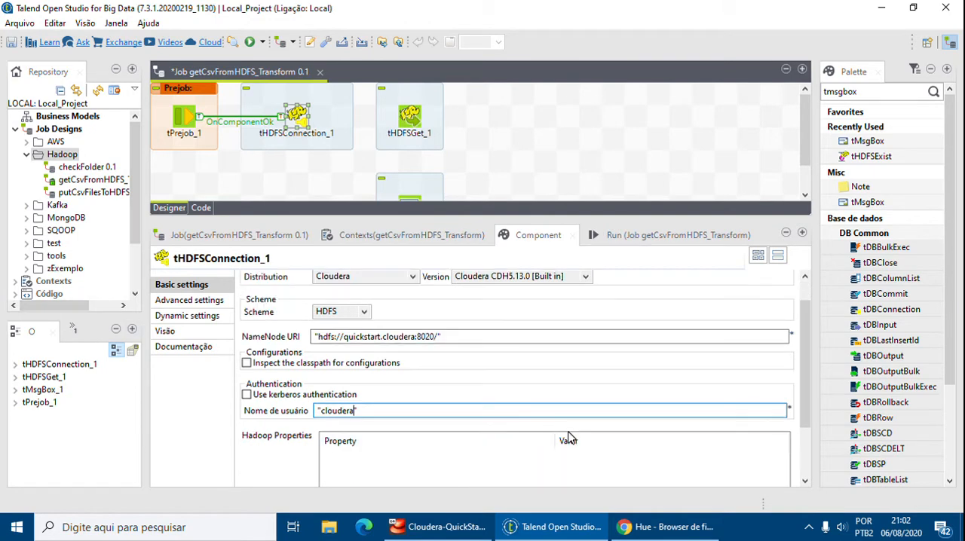
left_click(575, 526)
left_click(579, 527)
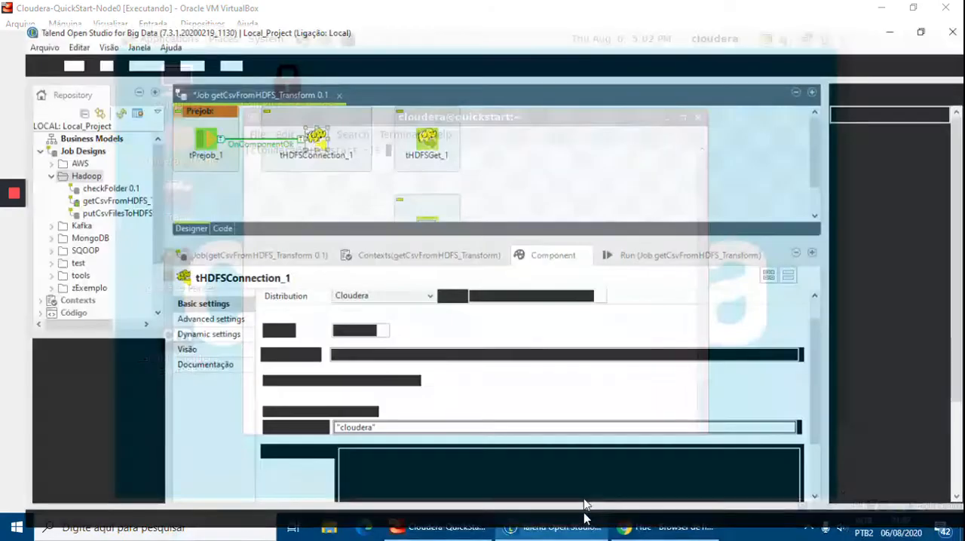
scroll(575, 392, "down", 2)
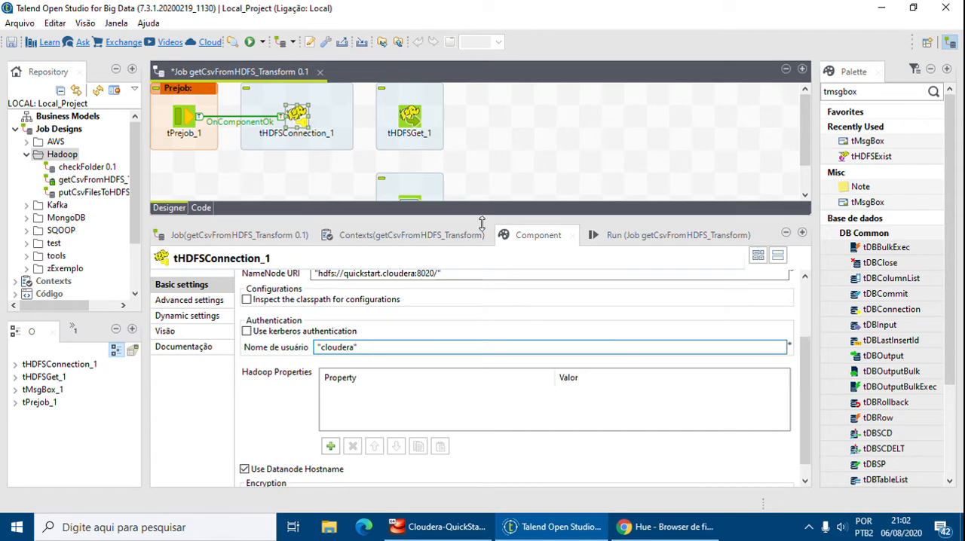
Connect tHDFSConnection to tHDFSGet with an OnComponentOk trigger.
left_click_drag(482, 224, 482, 286)
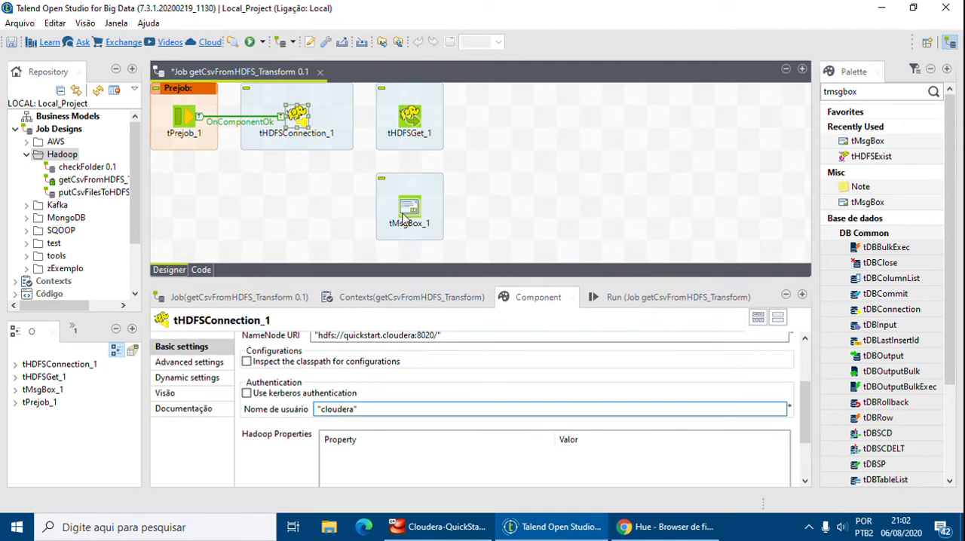
right_click(291, 117)
mouse_move(364, 125)
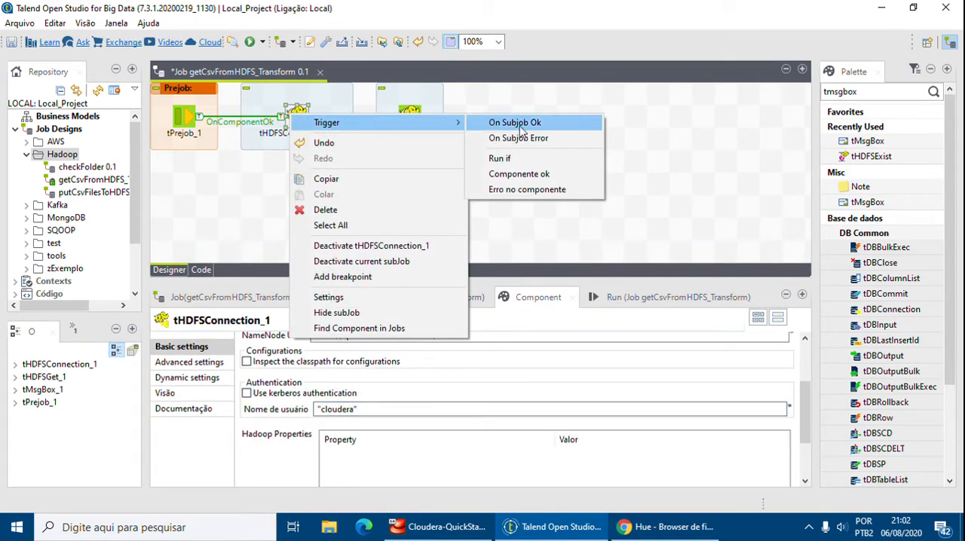
left_click(546, 174)
left_click(415, 121)
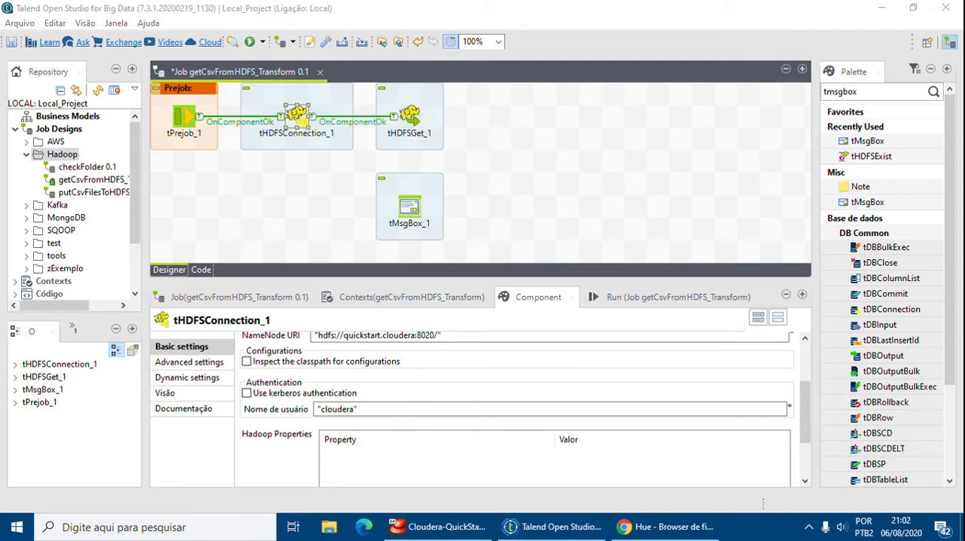
Make tHDFSGet use the existing connection tHDFSConnection_1.
left_click(412, 119)
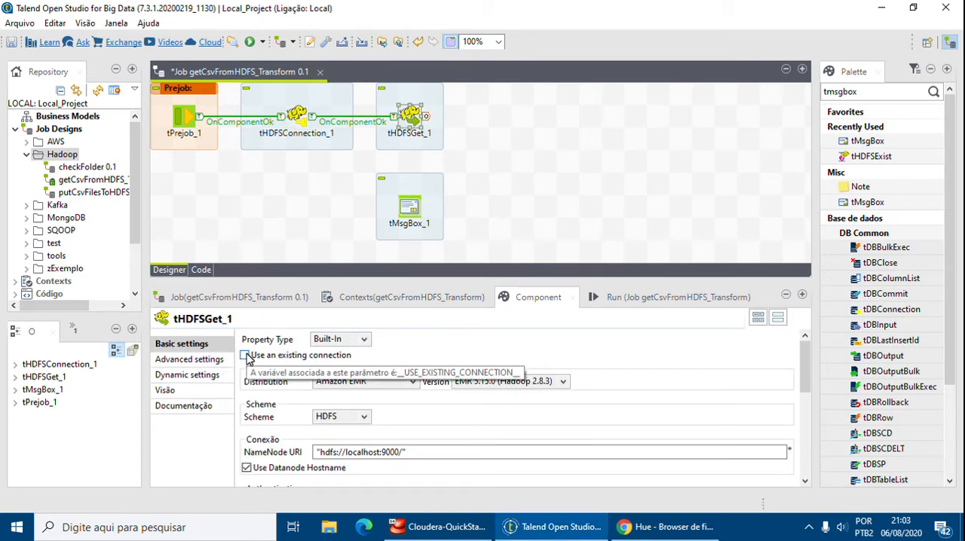
left_click(246, 355)
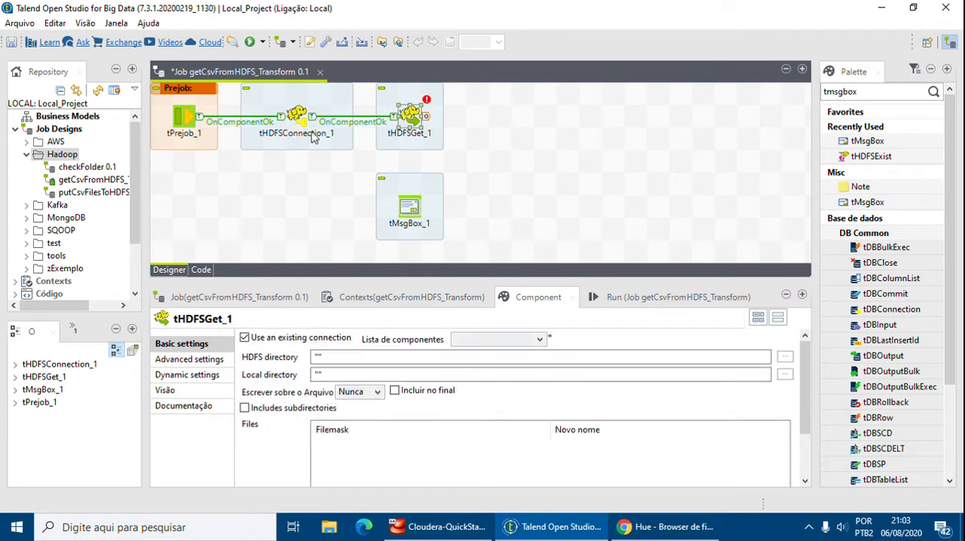
left_click(540, 339)
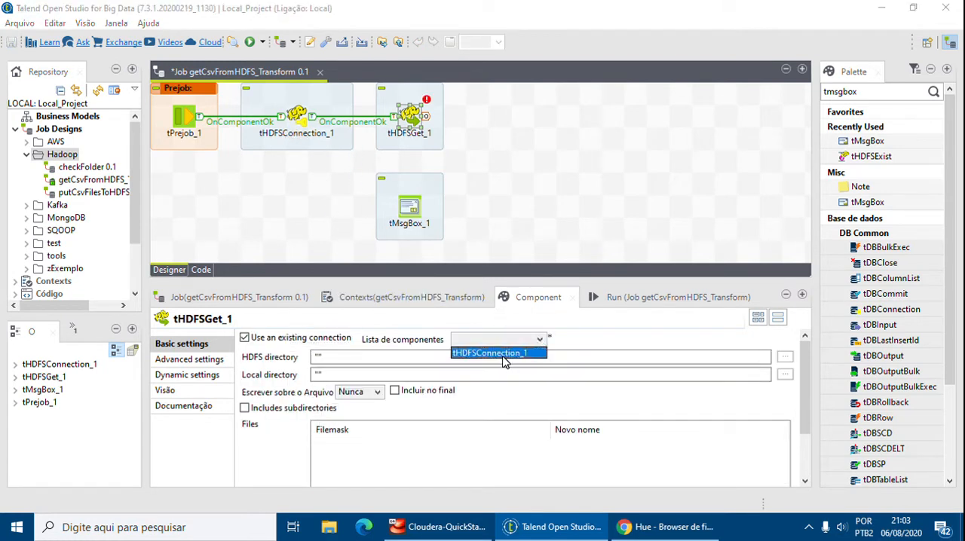
left_click(503, 359)
Set tHDFSGet's HDFS directory to "/user/talend/dw_vendas/files", checking the path in the Hue file browser.
left_click(374, 360)
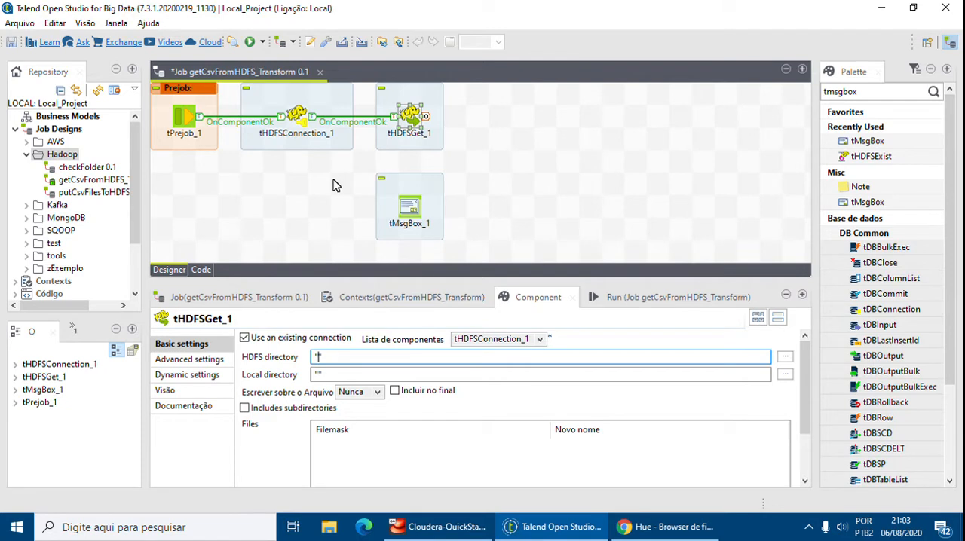
type("/")
left_click(640, 527)
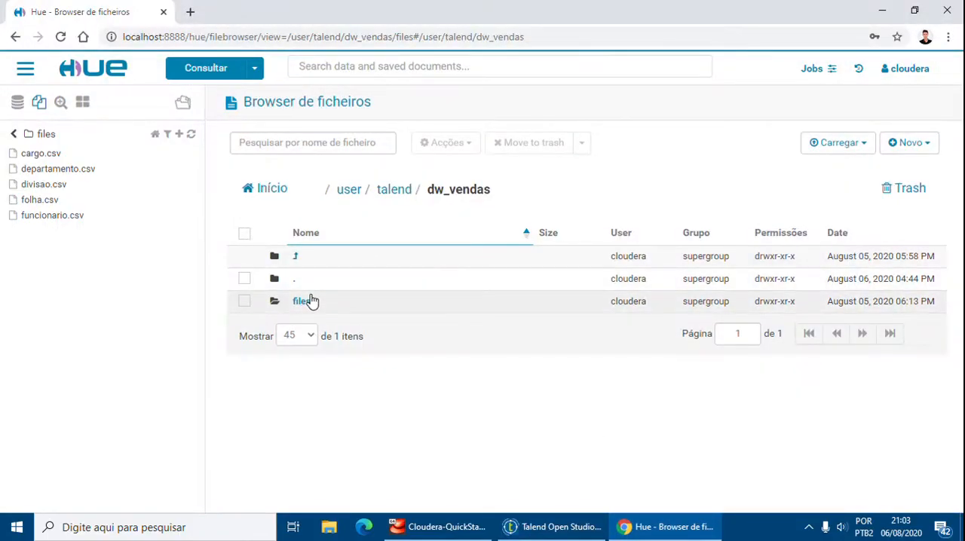
left_click(301, 303)
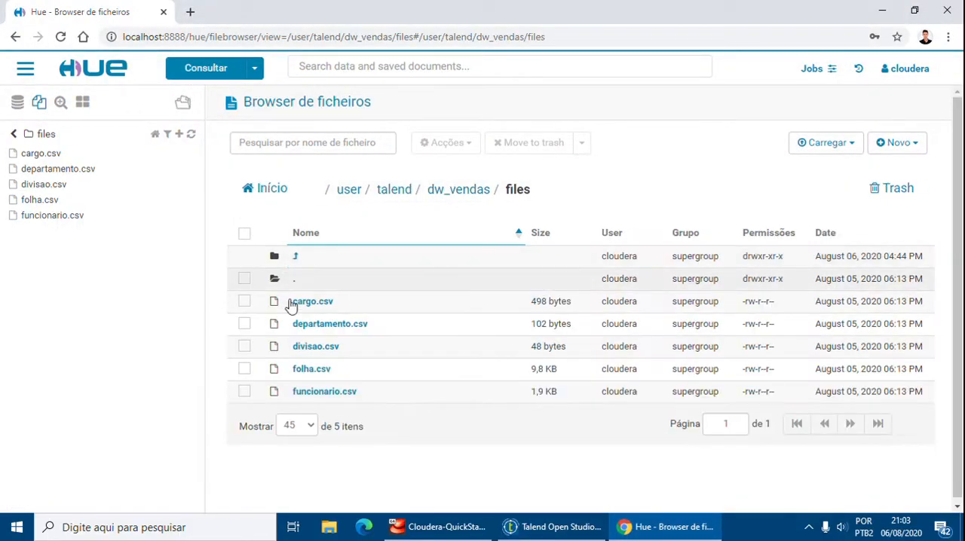
left_click(556, 527)
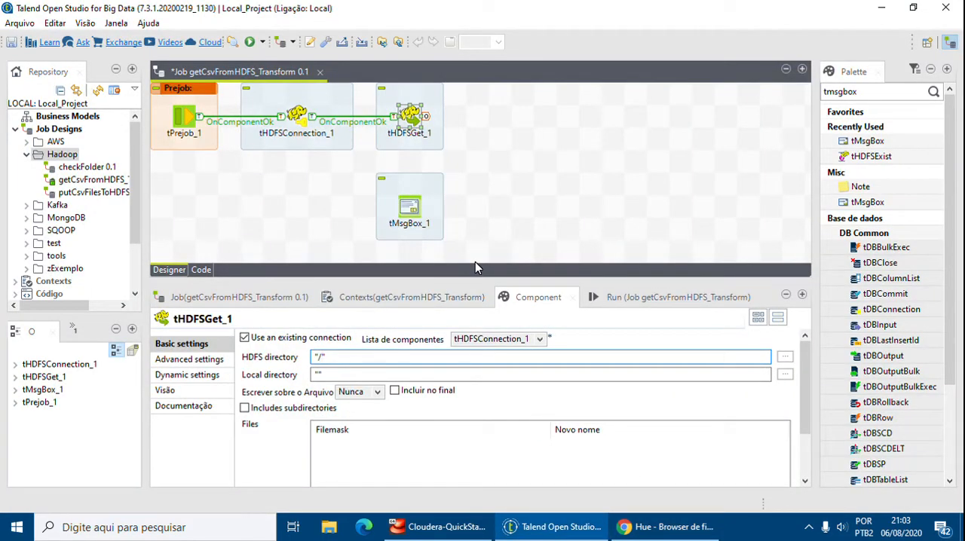
type("user/talend/dw")
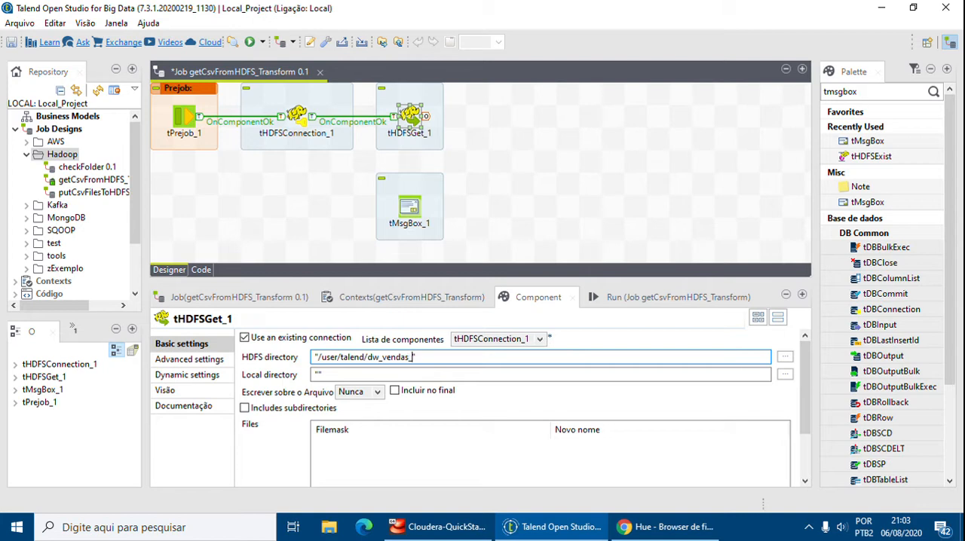
type("_vendas/files")
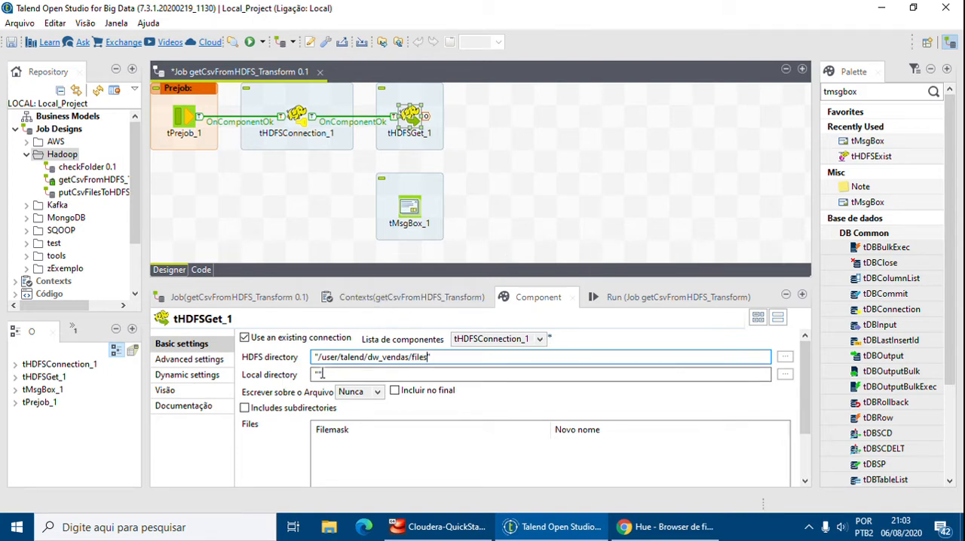
Set tHDFSGet's local directory to "/talend/output/pagamento/tmp/" and its file overwrite option to Sempre.
left_click(324, 374)
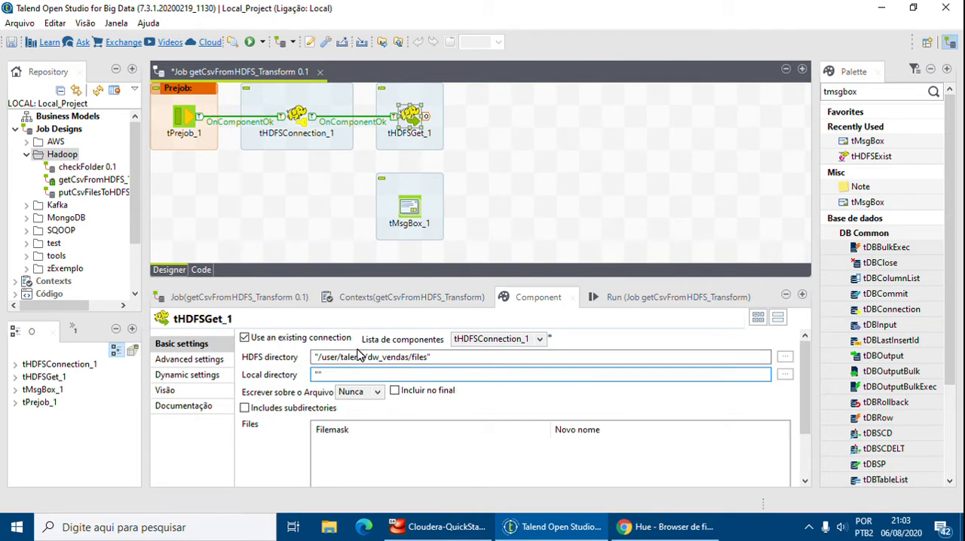
key("Left")
type("alend/output/pa")
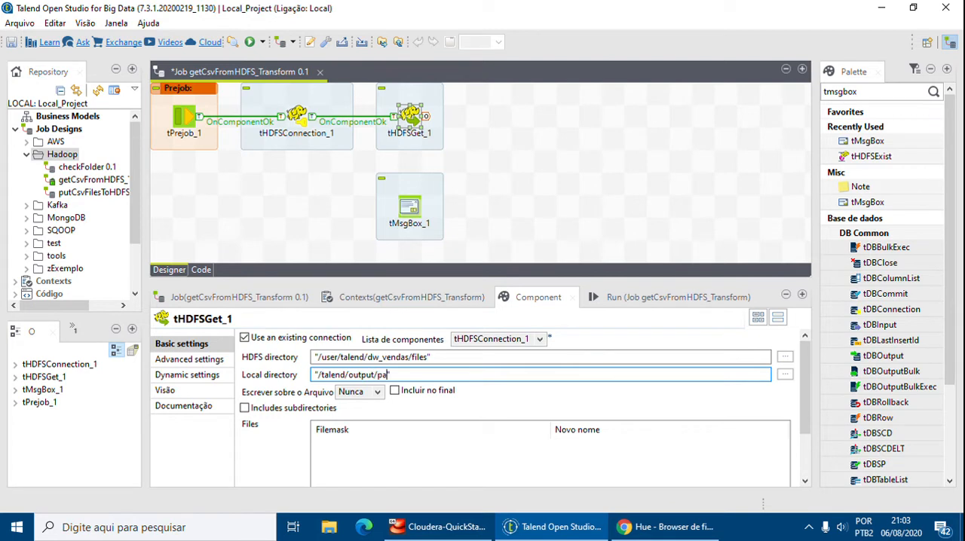
type("gaem")
key("BackSpace")
key("BackSpace")
key("BackSpace")
type("amento/tmp/")
left_click(369, 391)
left_click(367, 416)
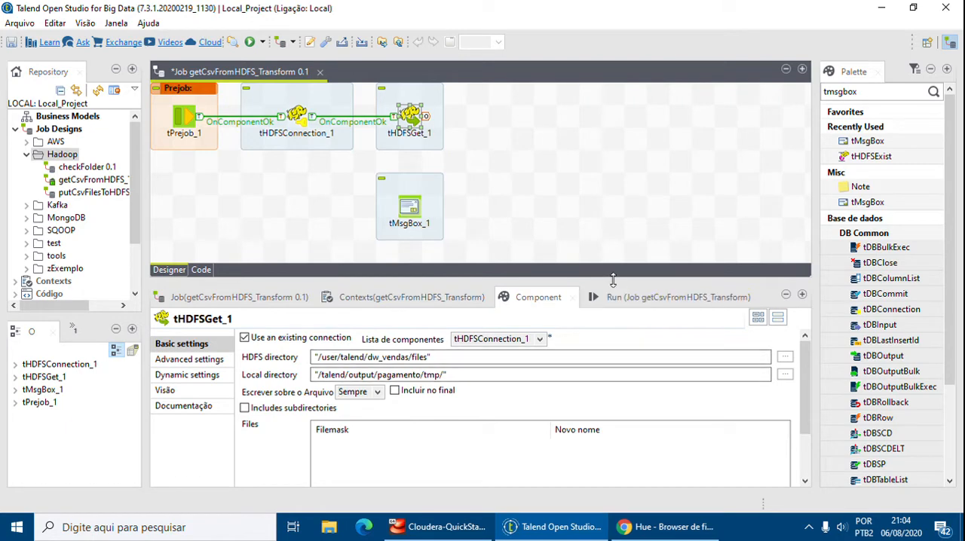
Add a row to tHDFSGet's Files table with the filemask "*.csv".
left_click_drag(609, 281, 608, 202)
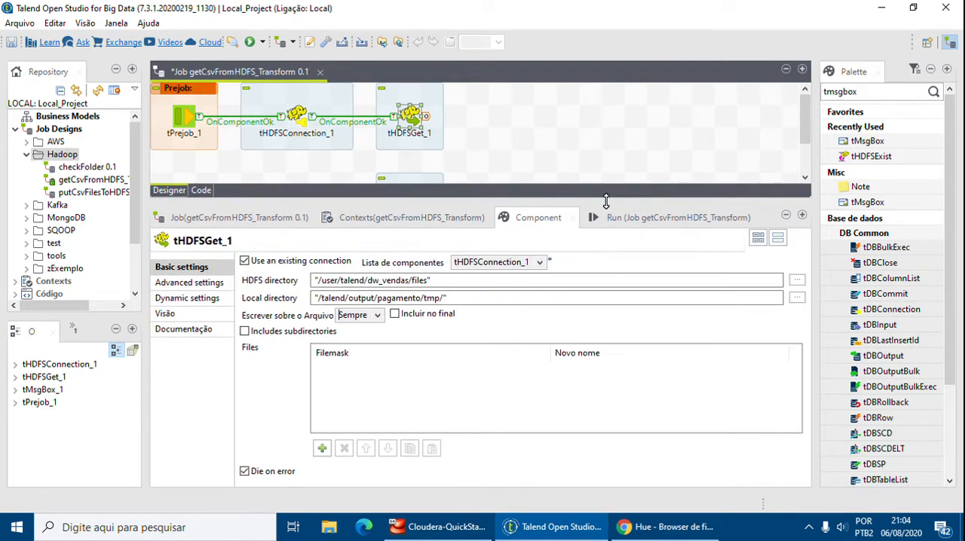
left_click(322, 449)
left_click(333, 371)
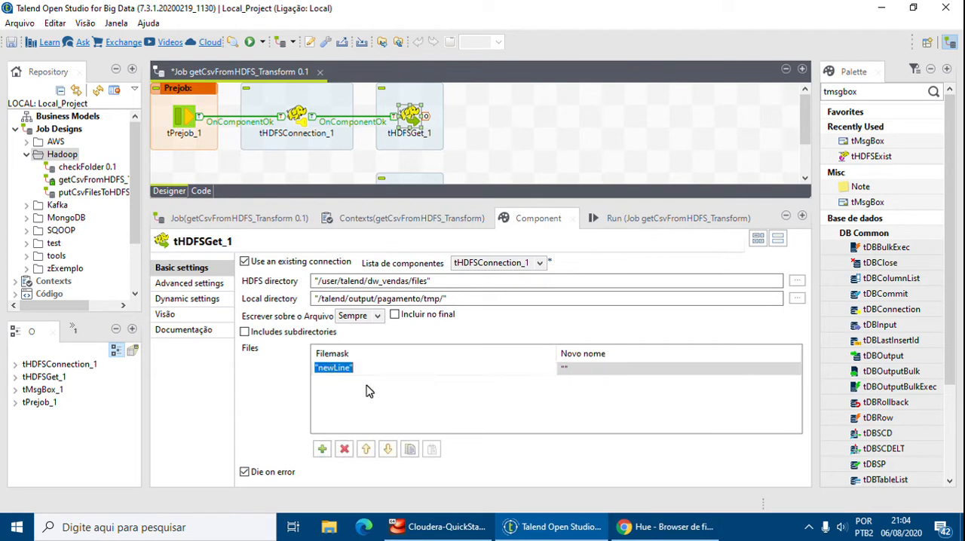
key("BackSpace")
type("\"")
type("\".csv")
key("Return")
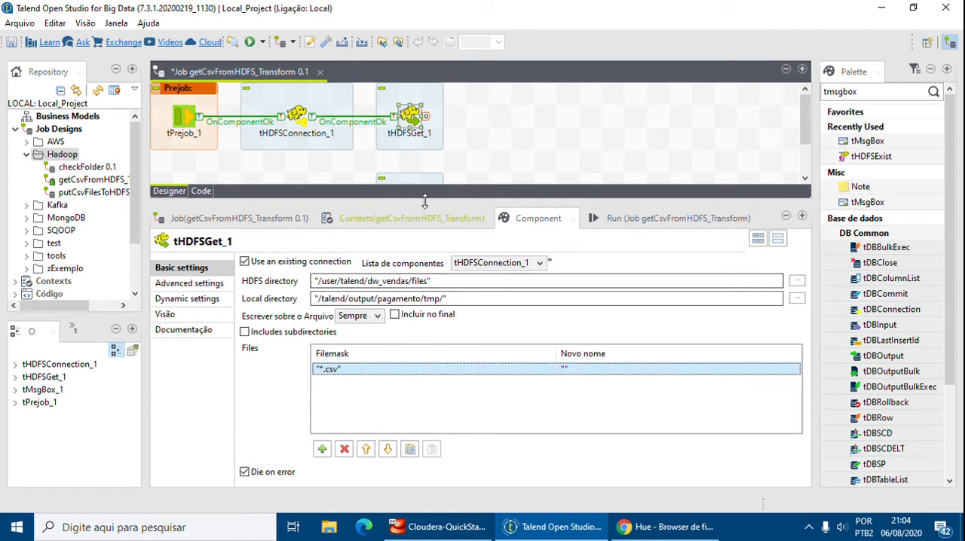
left_click_drag(428, 202, 442, 289)
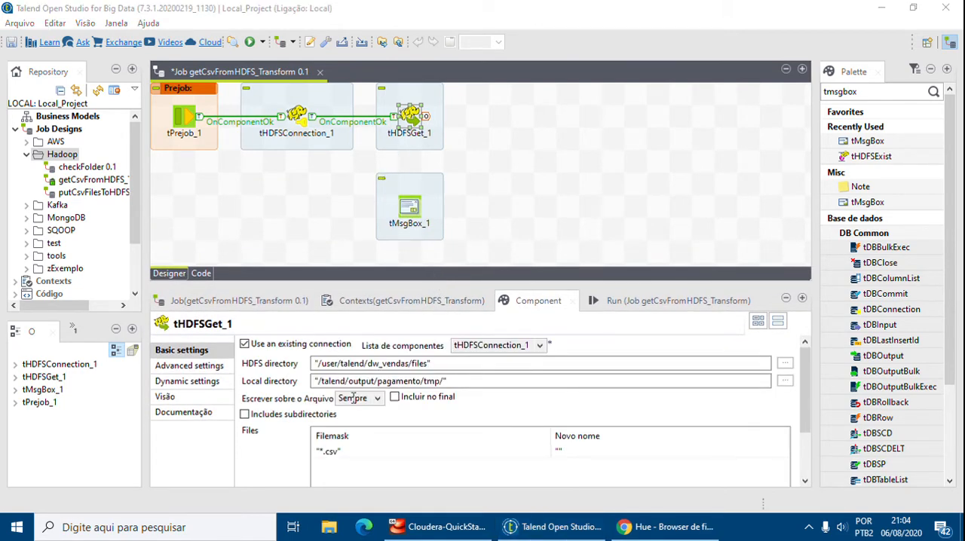
left_click(611, 230)
left_click(547, 527)
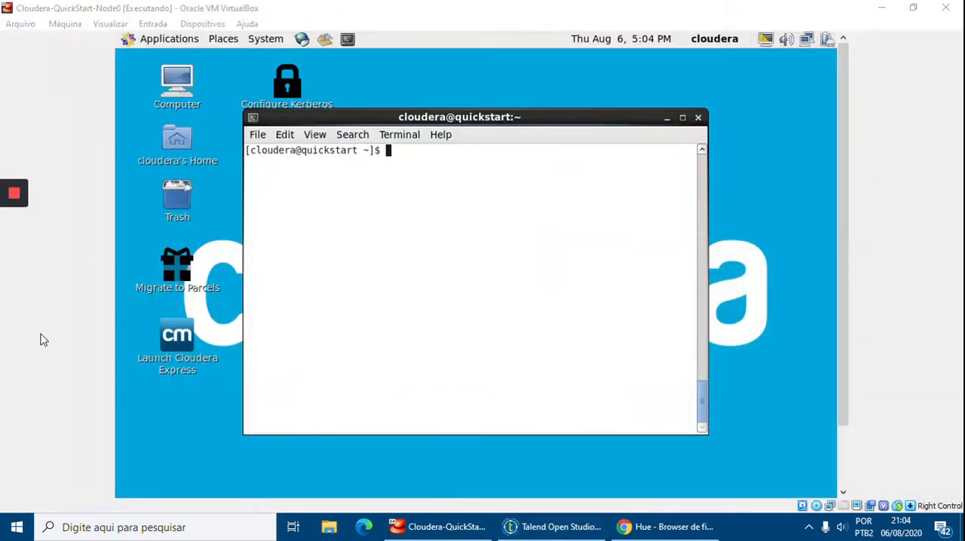
left_click(519, 527)
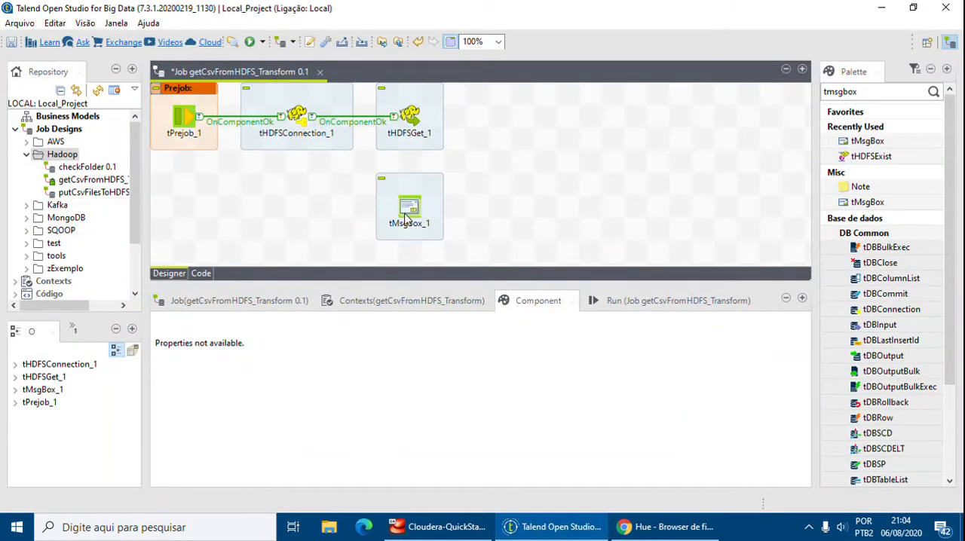
Connect tHDFSGet_1 to tMsgBox_1 with a Run if trigger.
left_click(411, 121)
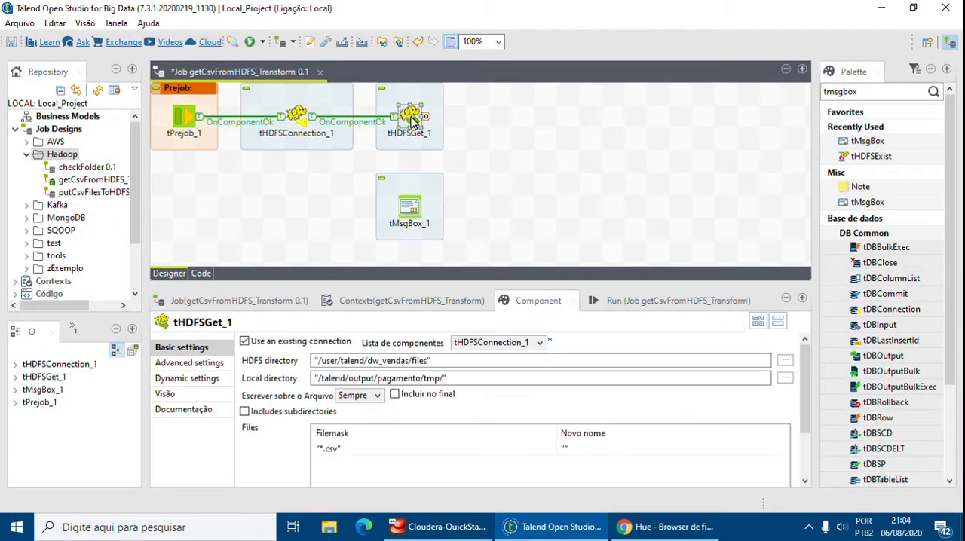
right_click(411, 121)
mouse_move(445, 141)
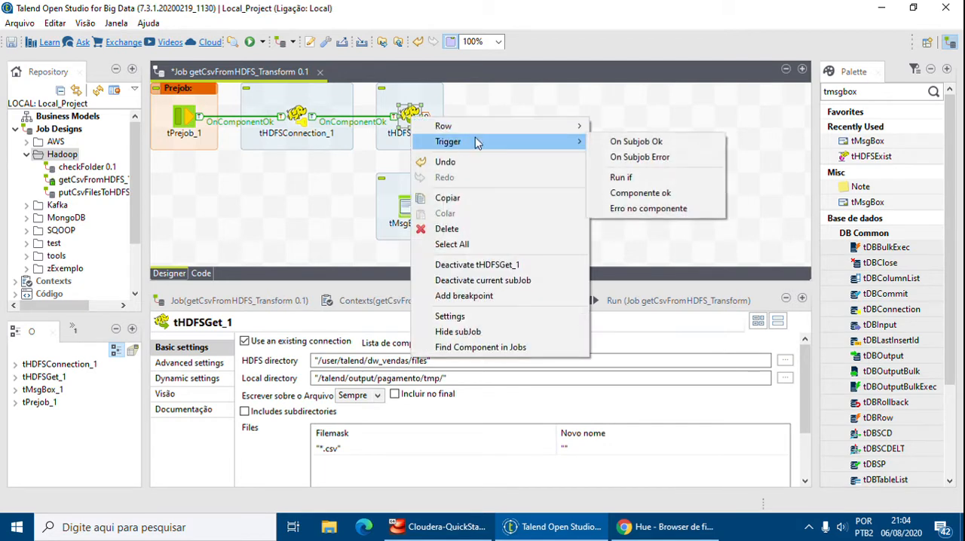
left_click(623, 175)
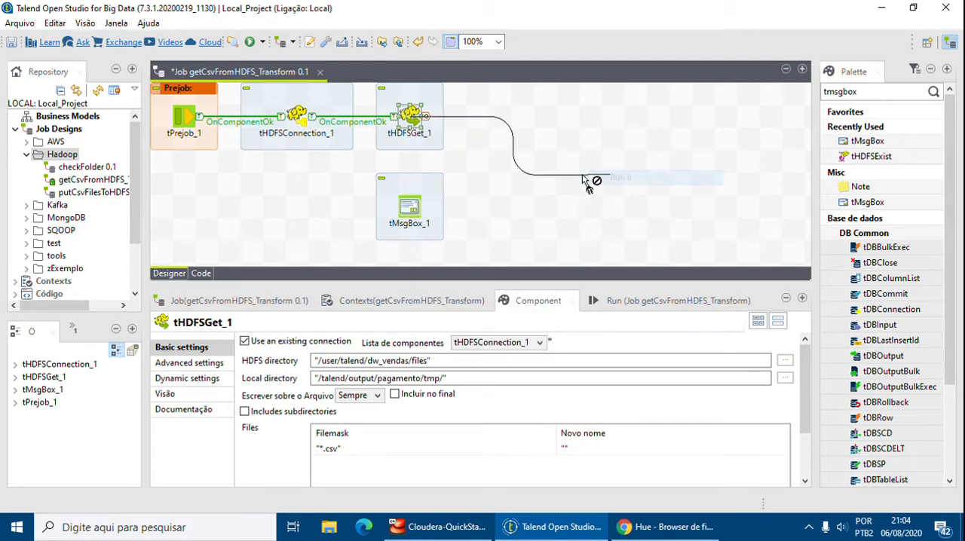
left_click(422, 217)
Set the condition of the If link between tHDFSGet_1 and tMsgBox_1 to ((Integer)globalMap.get("tHDFSGet_1_NB_FILE")) == 0.
left_click(411, 169)
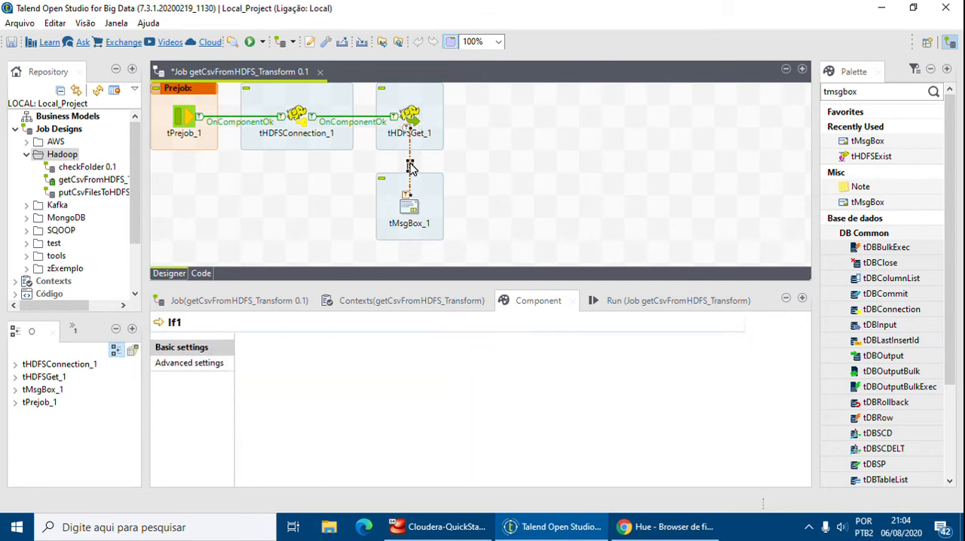
left_click(408, 356)
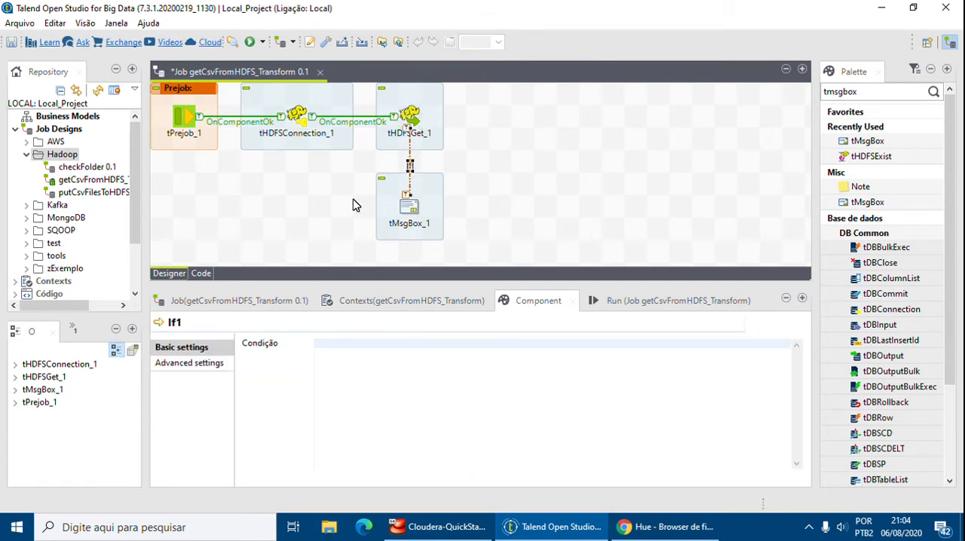
type("tHDFSGet")
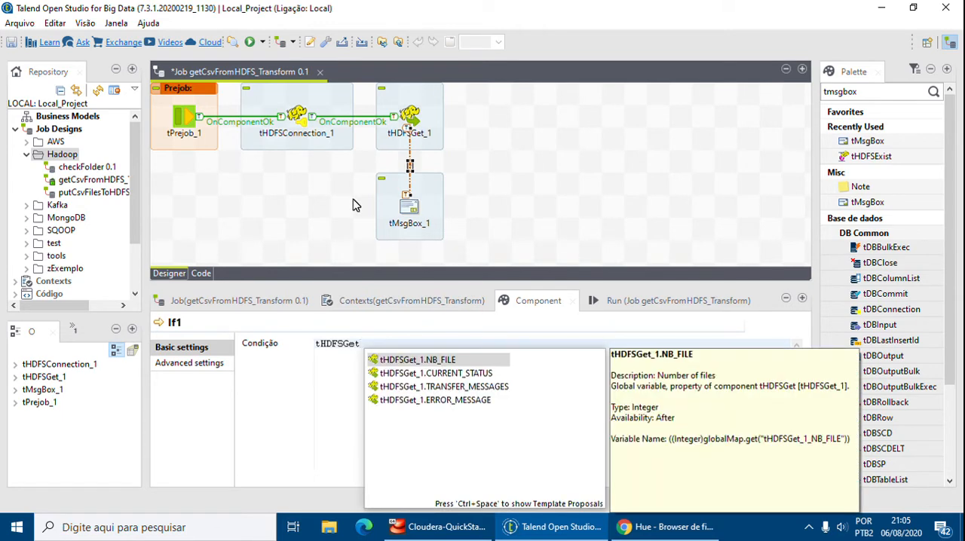
key("Return")
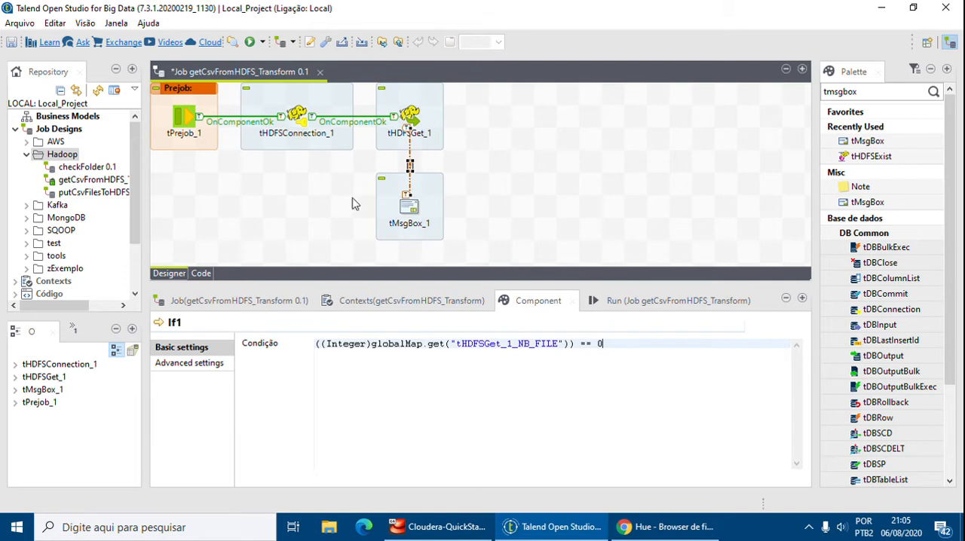
Set the title of tMsgBox_1 to "File(s) Download".
left_click(413, 210)
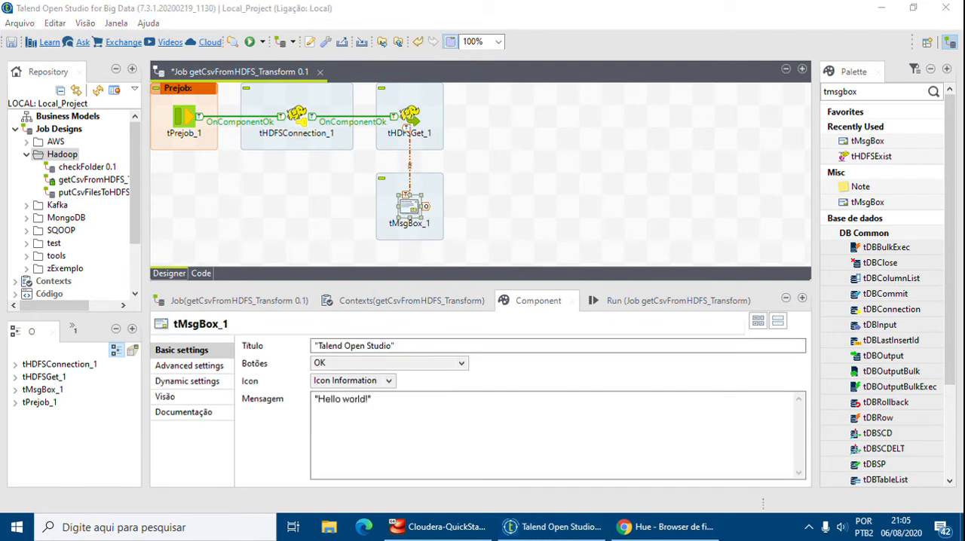
left_click(452, 346)
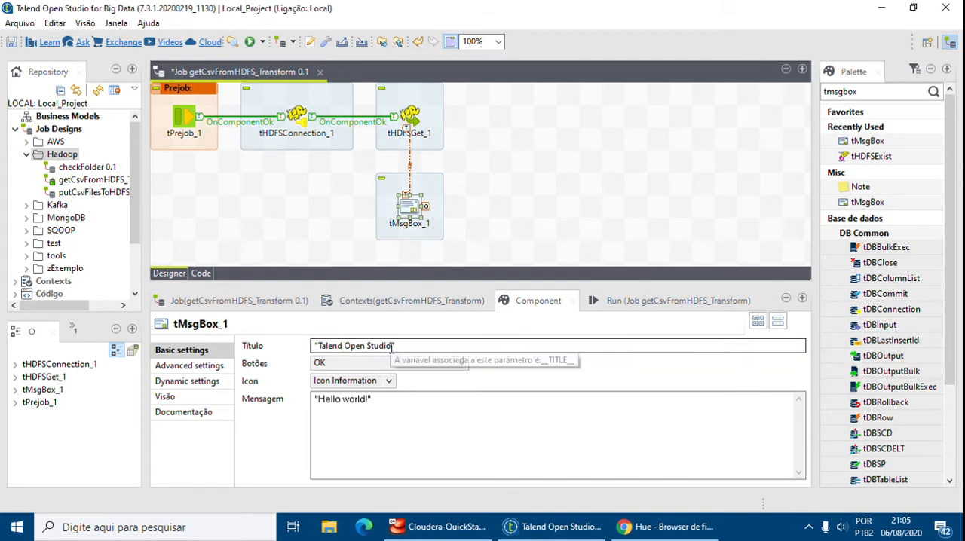
key("ctrl+a")
type("\"File")
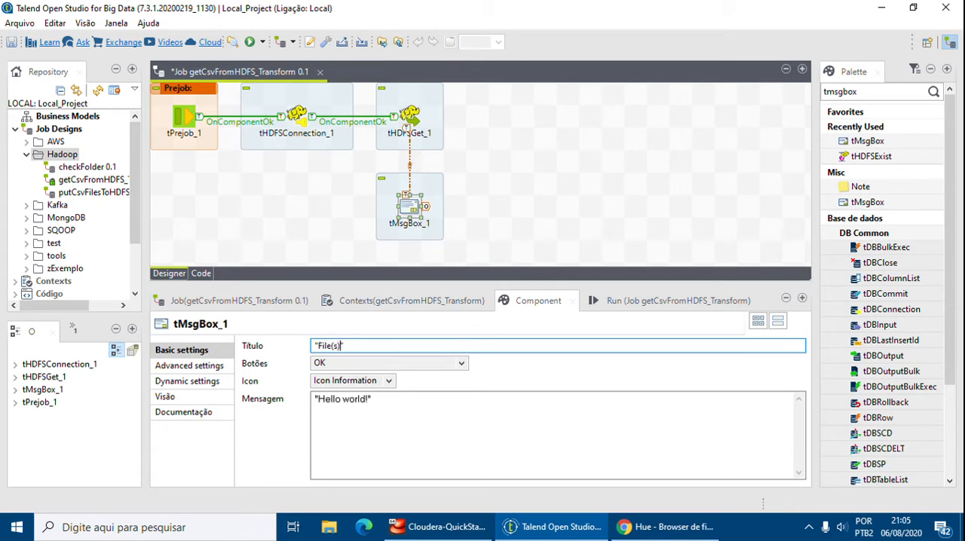
type("(s) Download\"")
Replace the default message of tMsgBox_1 with the tHDFSGet_1.NB_FILE variable.
left_click(367, 400)
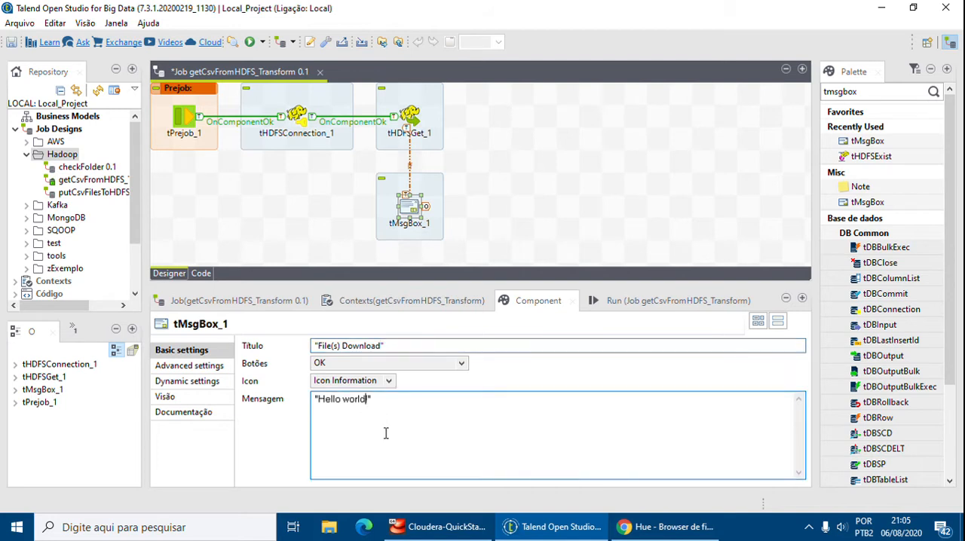
key("ctrl+a")
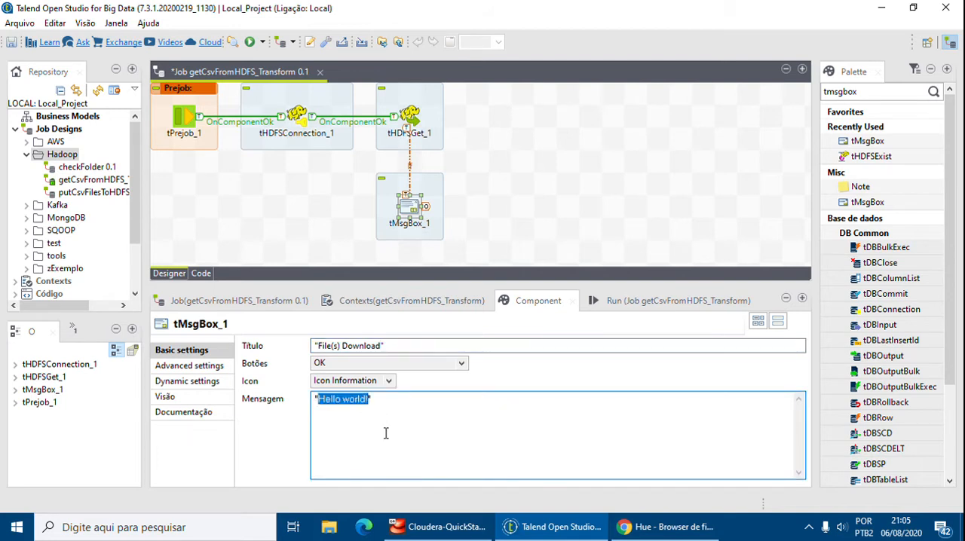
left_click(385, 433)
key("ctrl+a")
key("BackSpace")
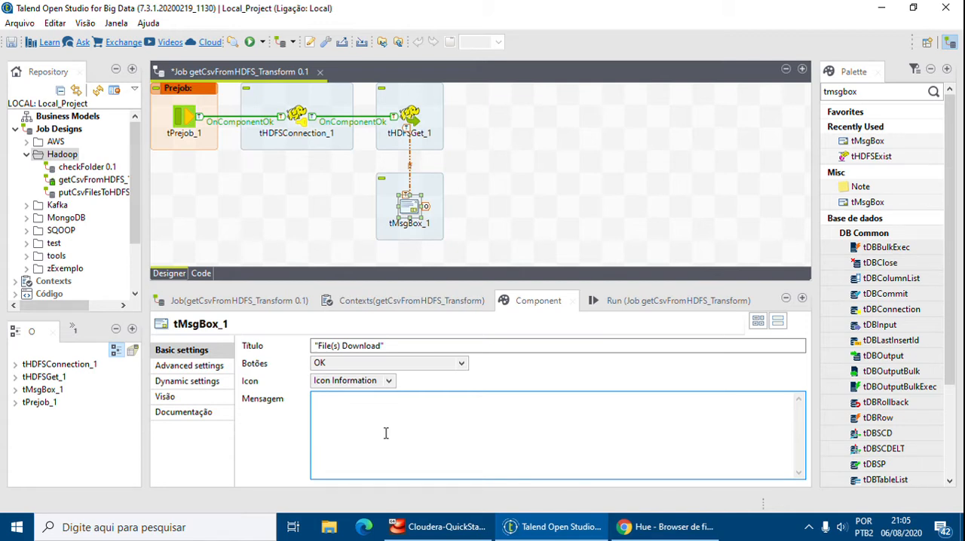
type("tHDFSGet")
key("ctrl+space")
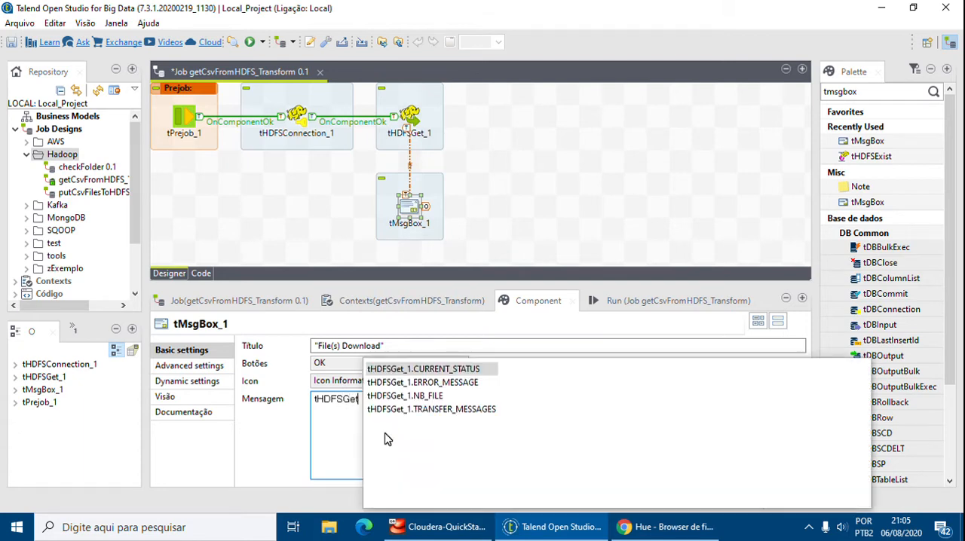
key("Down")
key("Down")
key("Return")
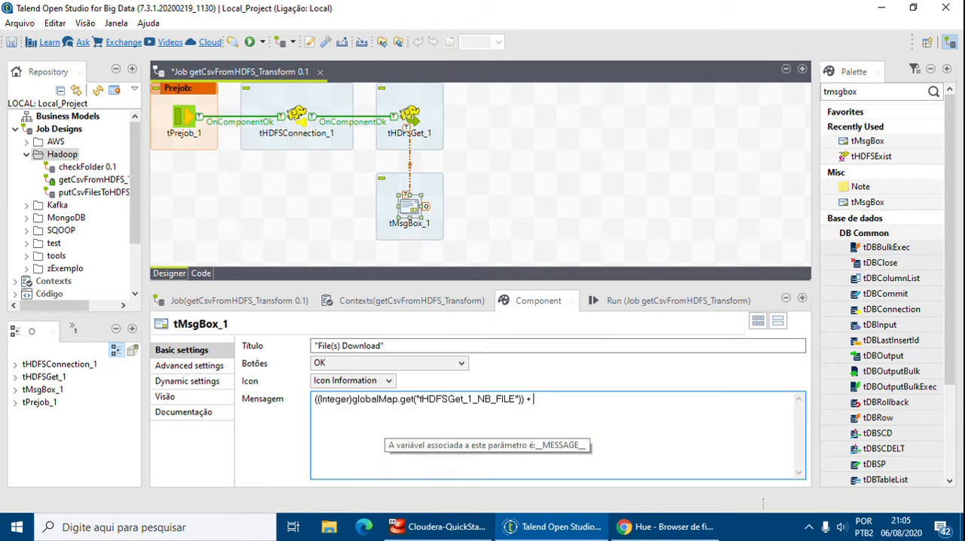
Append + " File(s) has been downloaded, please check the input files." to the NB_FILE variable in tMsgBox_1's message.
type("+ \" File")
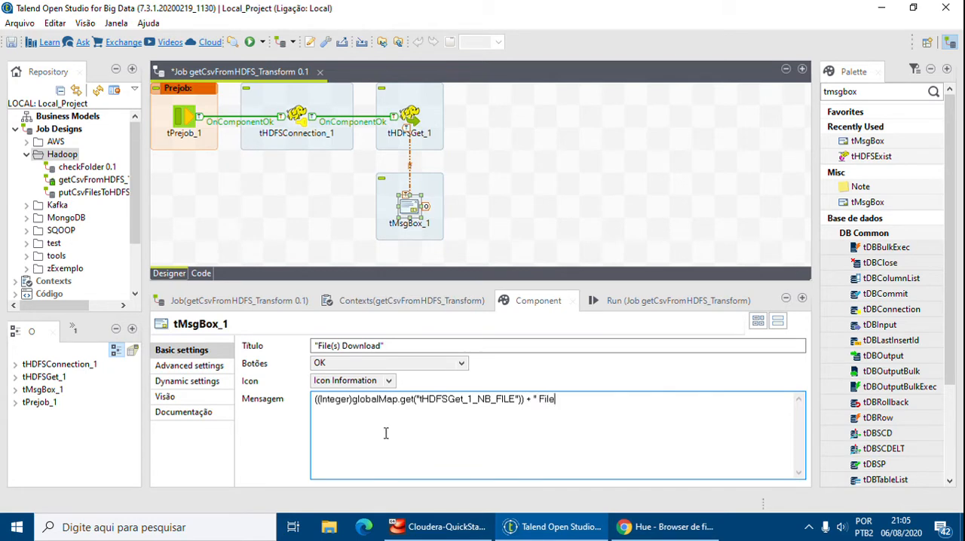
type("(s) has been downlo")
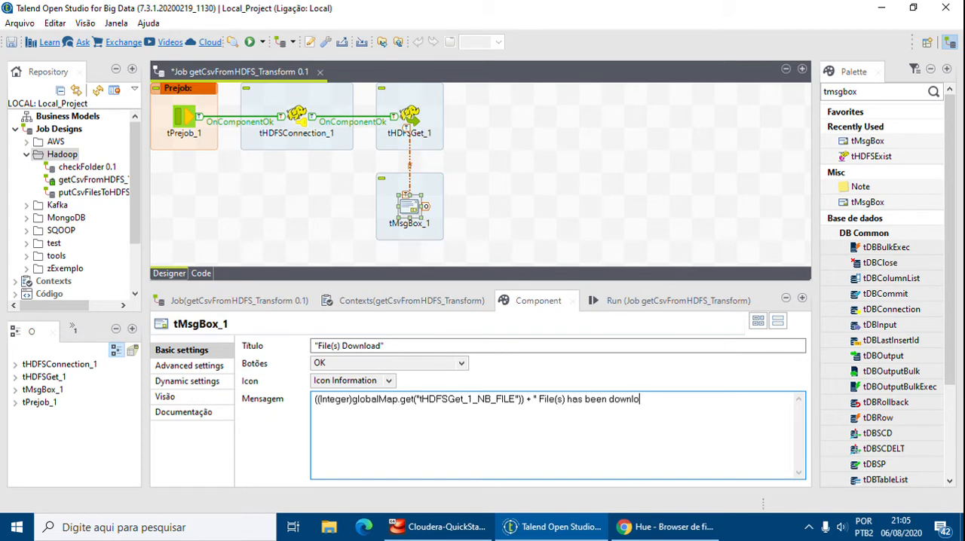
type("aded, please check the input")
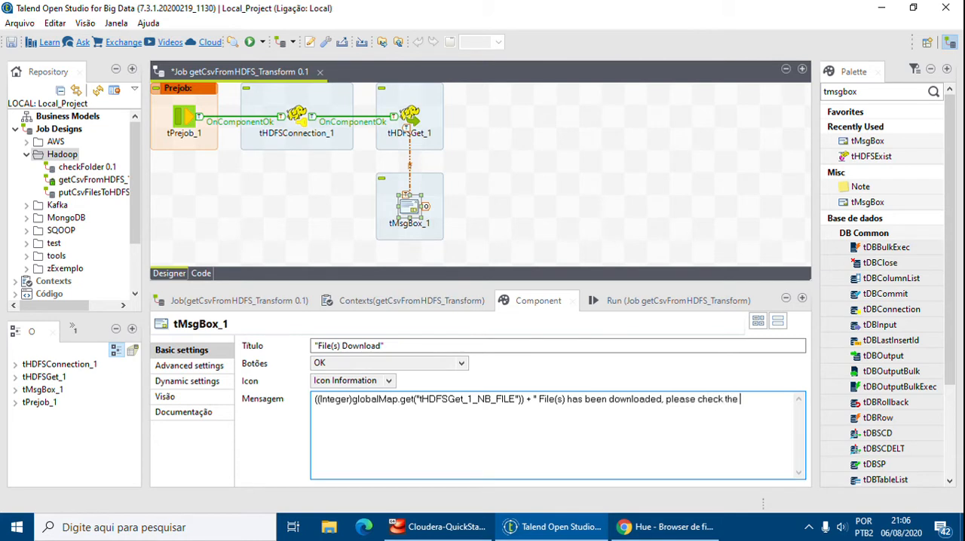
type(" files.")
left_click(531, 196)
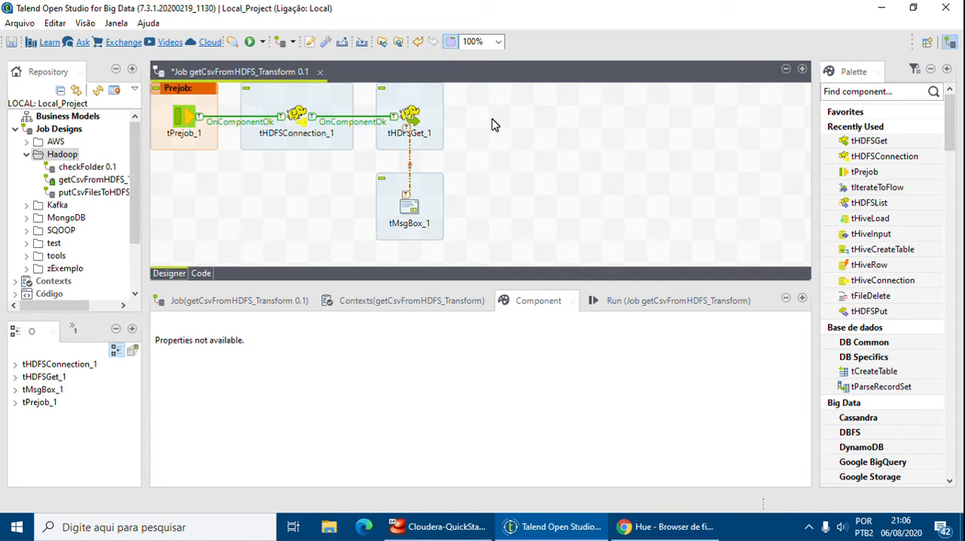
Find the delimited file components with "tdelimited" and place a tFileInputDelimited beside tHDFSGet_1 in the job.
left_click(835, 94)
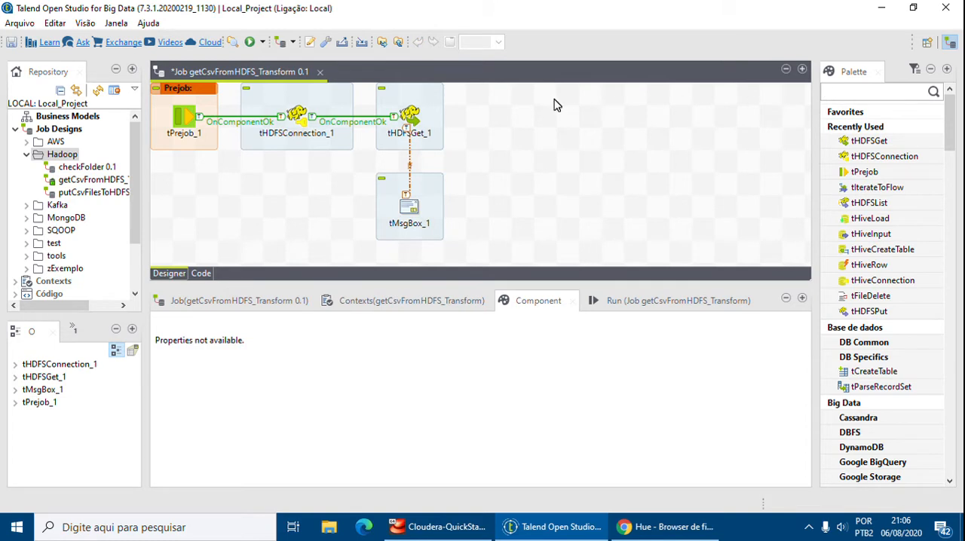
type("tdelimited")
key("Return")
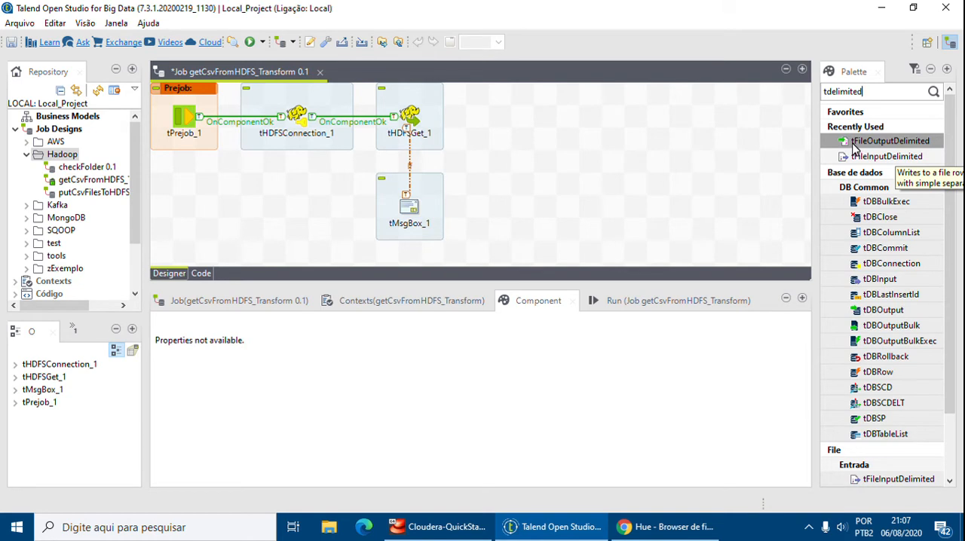
scroll(854, 166, "down", 2)
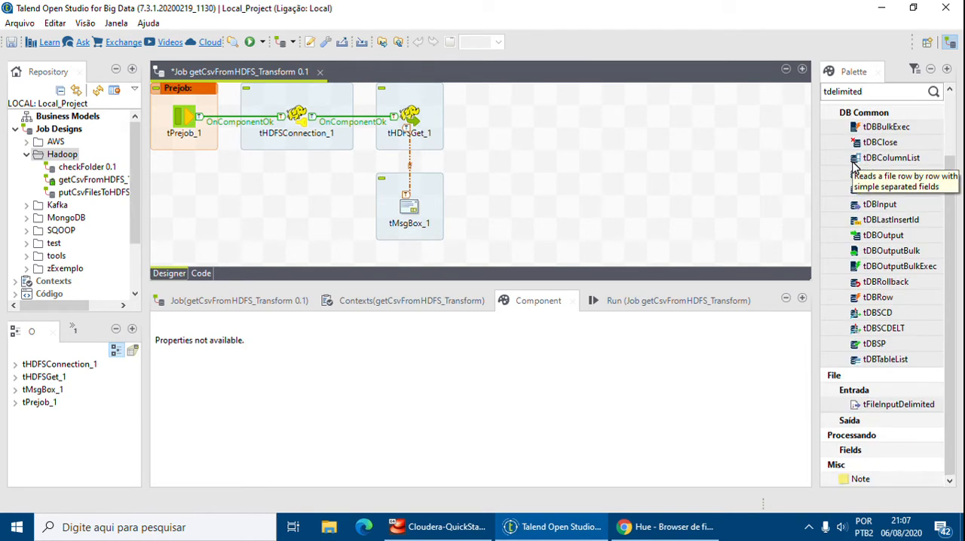
scroll(853, 163, "up", 2)
left_click_drag(857, 142, 602, 192)
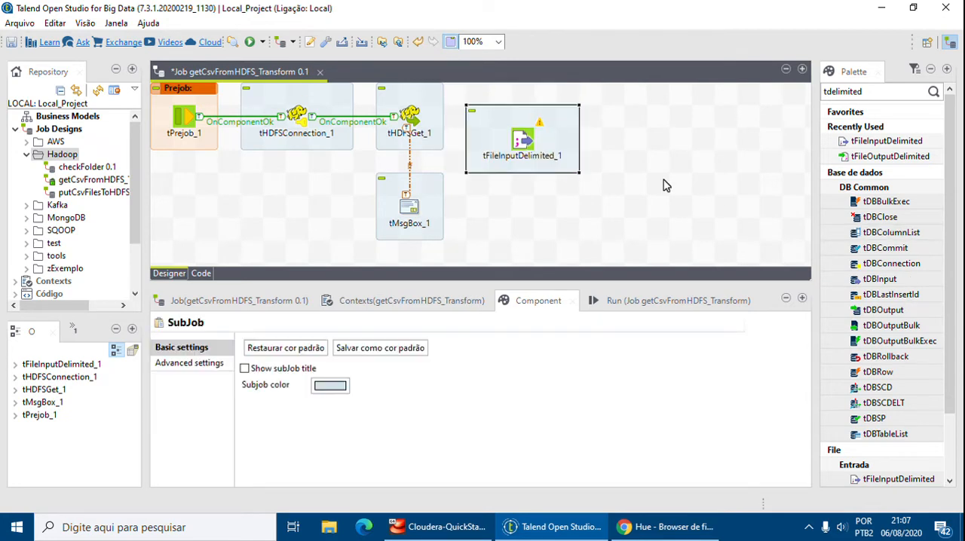
key("ctrl+z")
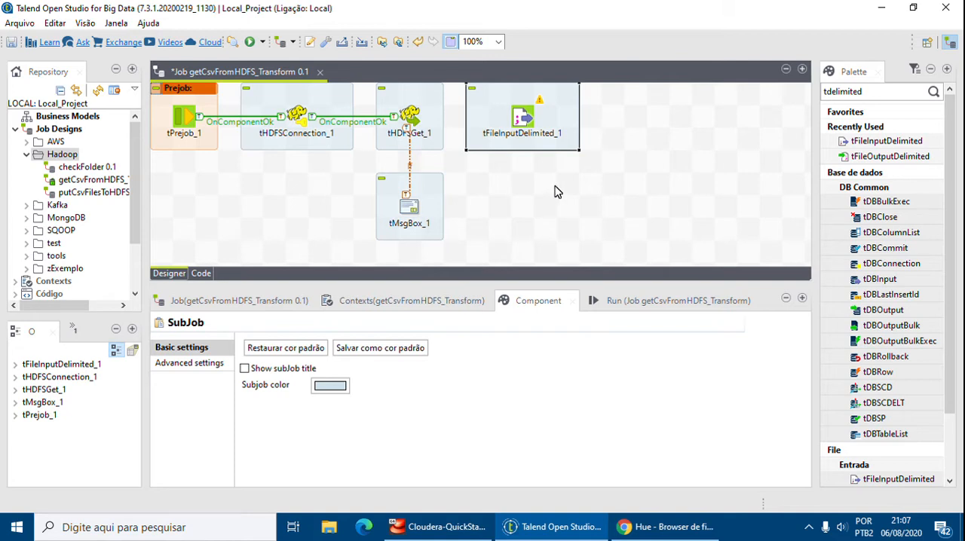
Connect tHDFSGet_1 to tFileInputDelimited_1 with a Componente ok trigger.
left_click(529, 121)
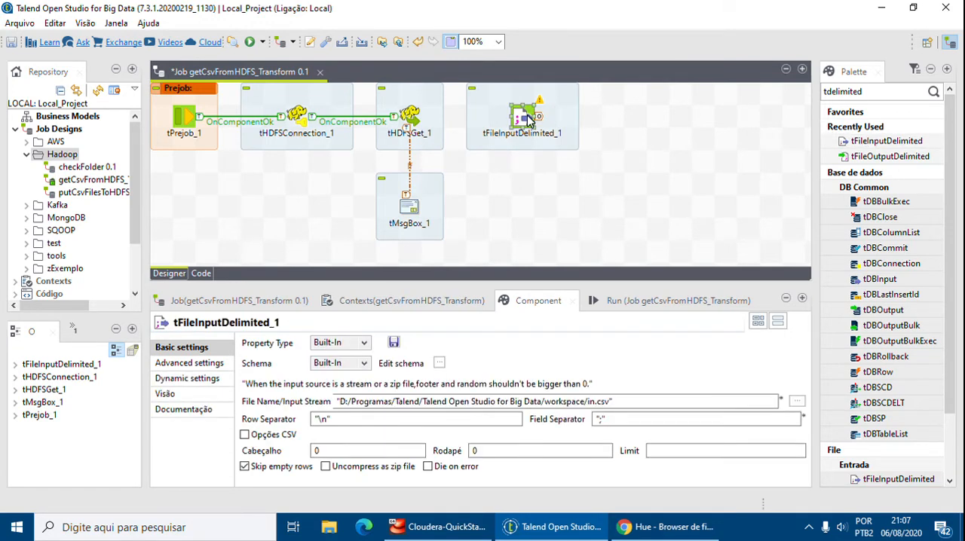
left_click(417, 121)
right_click(413, 114)
mouse_move(445, 120)
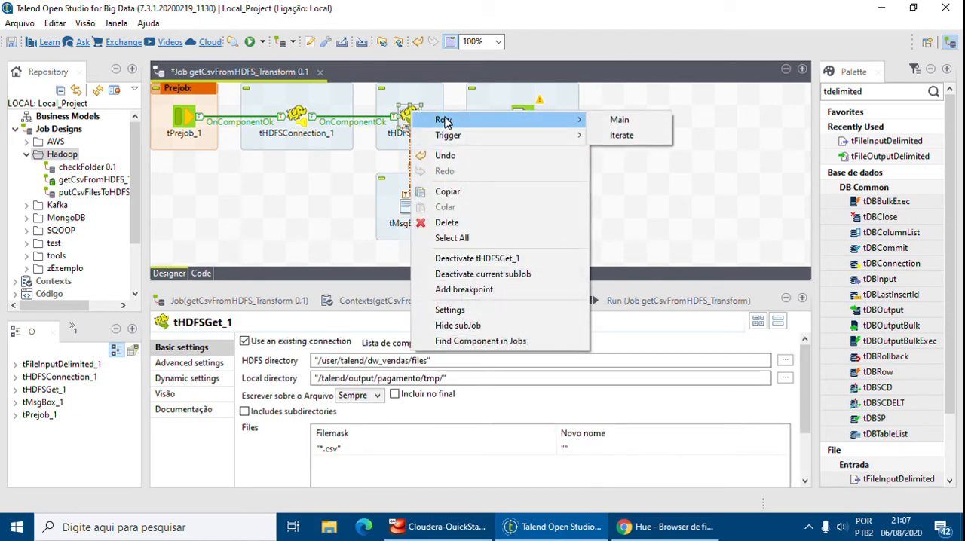
mouse_move(491, 134)
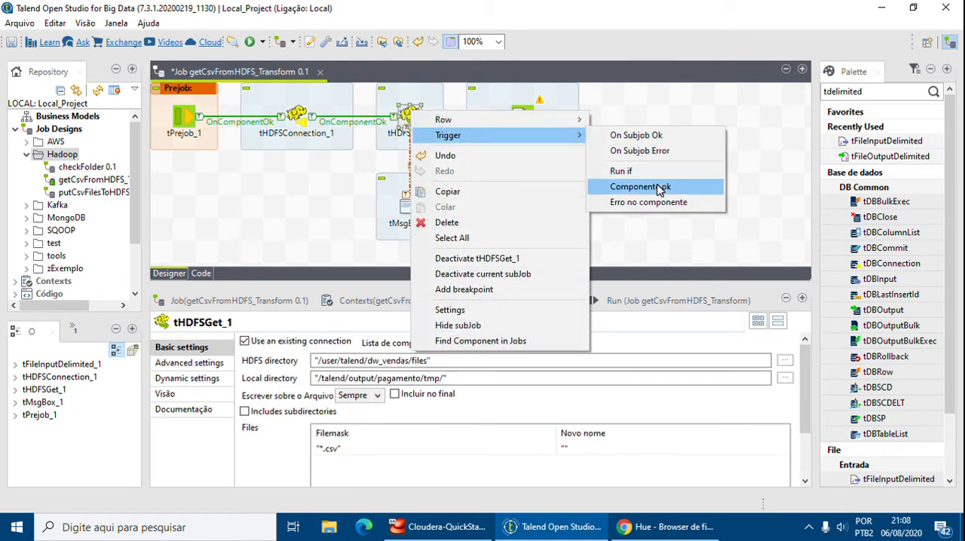
left_click(659, 190)
left_click(524, 120)
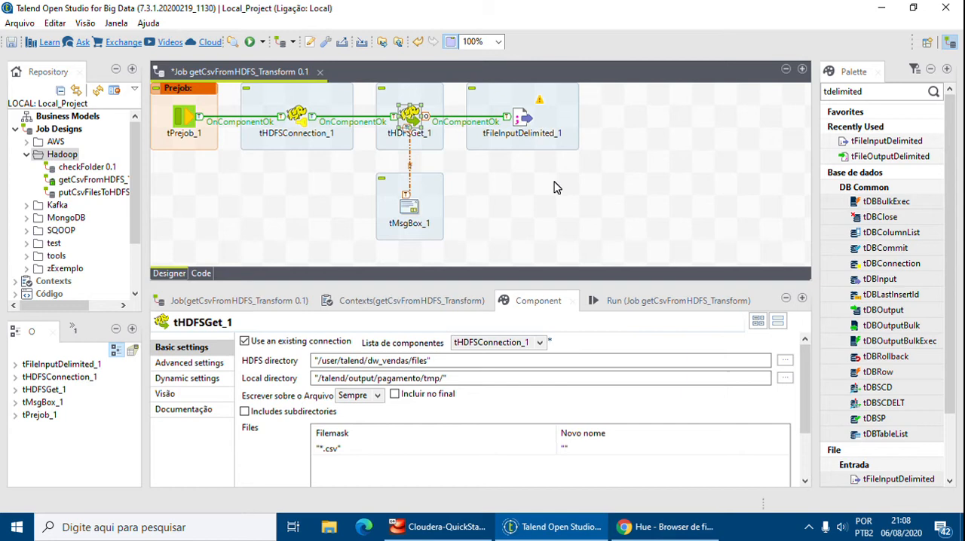
Set the input file name of tFileInputDelimited_1 to "/talend/output/pagamento/folha.csv".
left_click(524, 120)
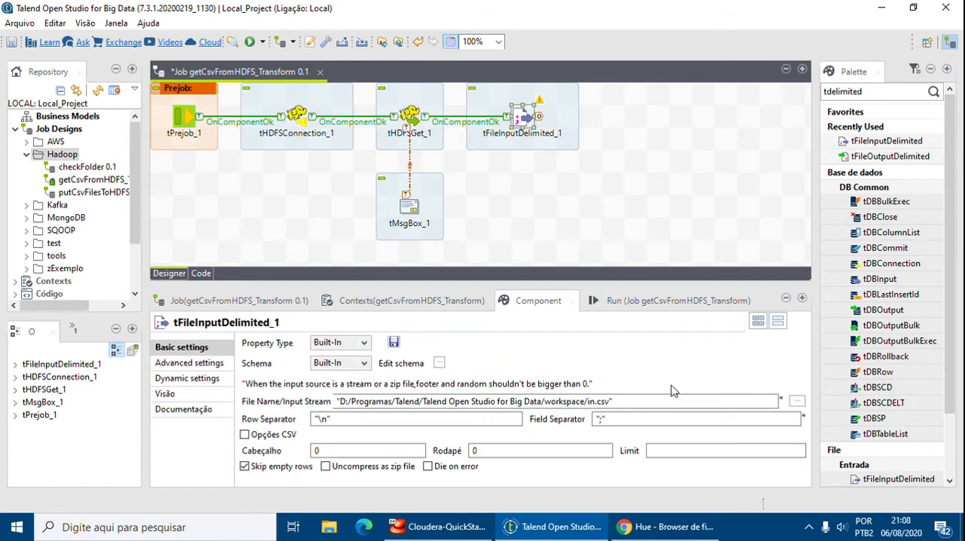
left_click_drag(611, 401, 336, 395)
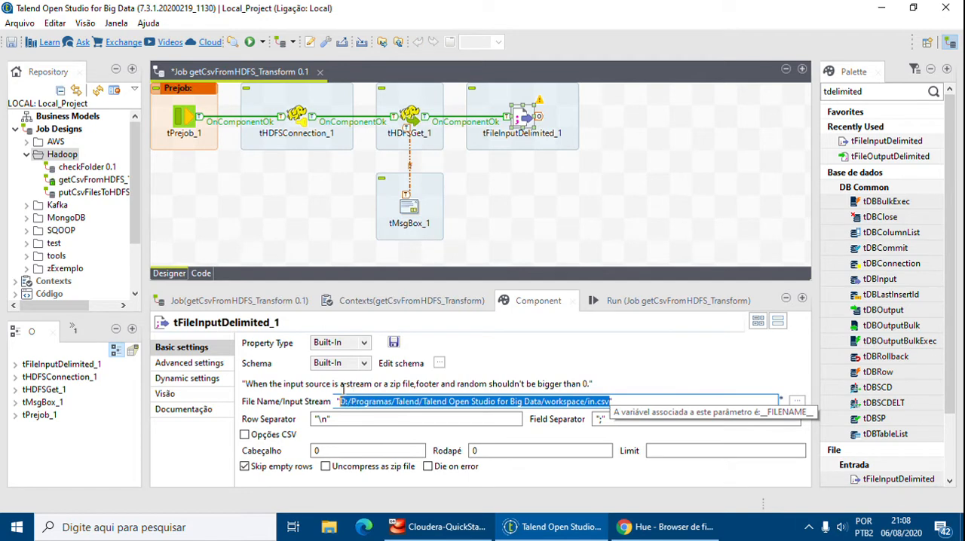
key("BackSpace")
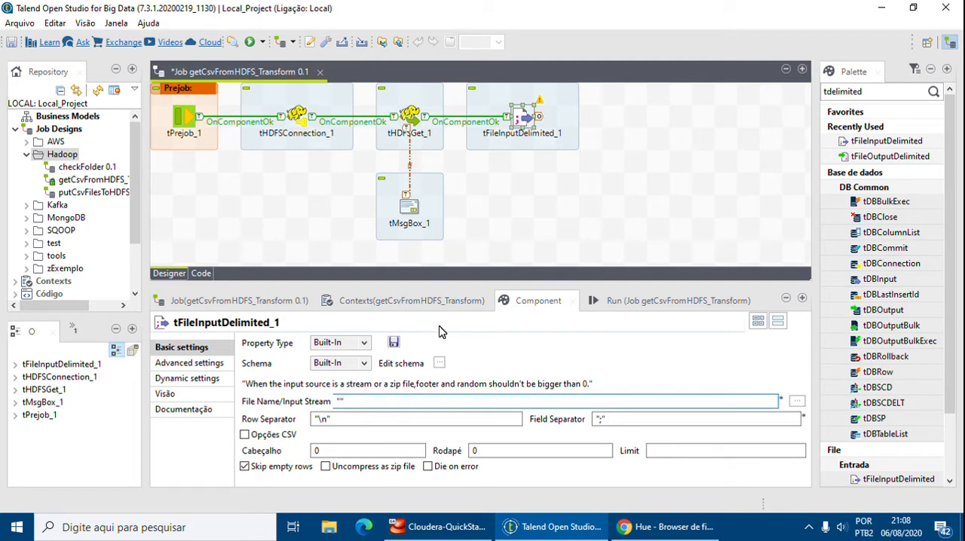
type("/talend/output/pagamento")
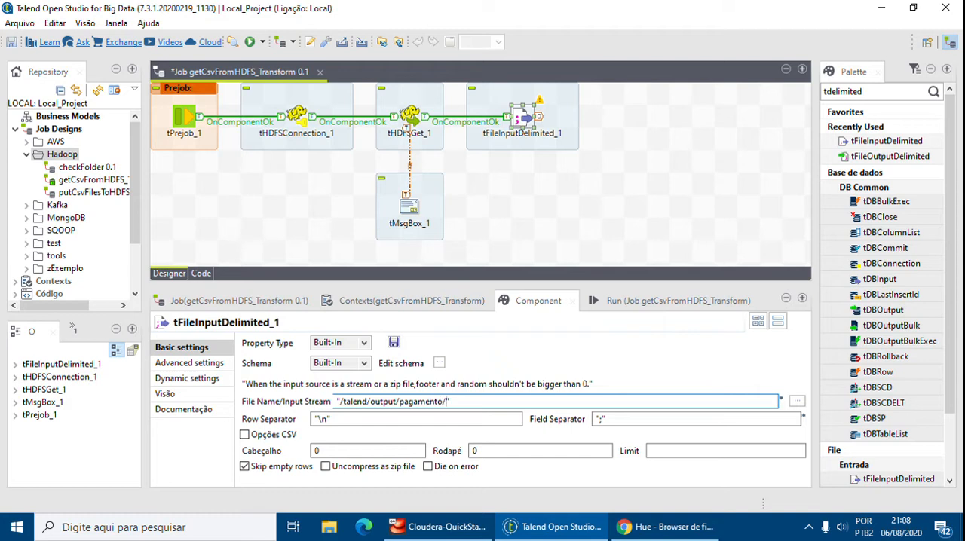
type("/folha.csv")
Check the CSV files in the Hue file browser and set tFileInputDelimited_1's header (Cabeçalho) to 1.
left_click(624, 528)
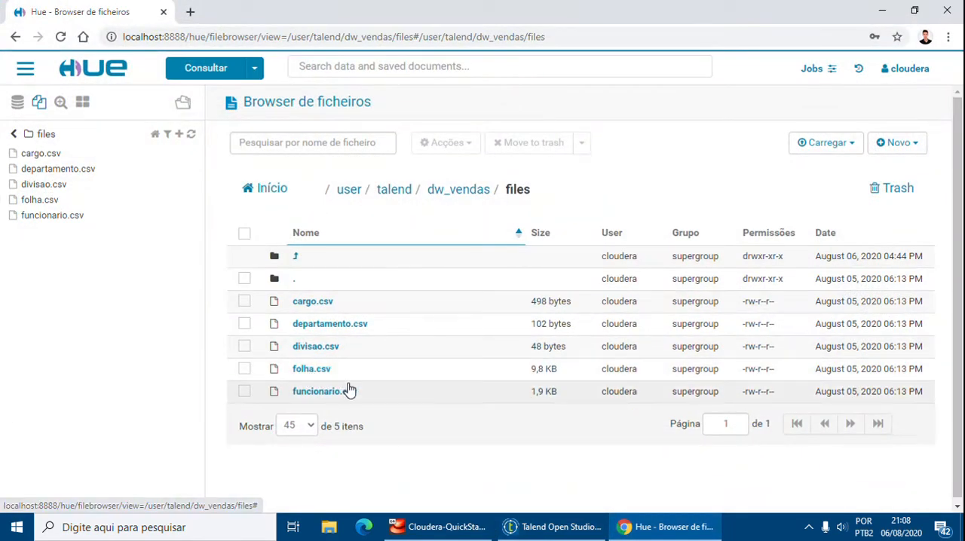
left_click(664, 528)
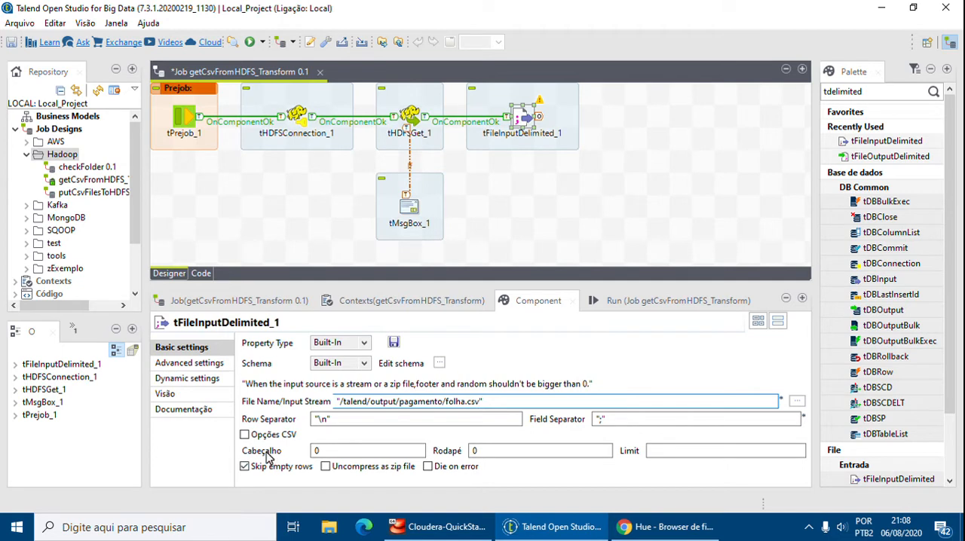
left_click(336, 453)
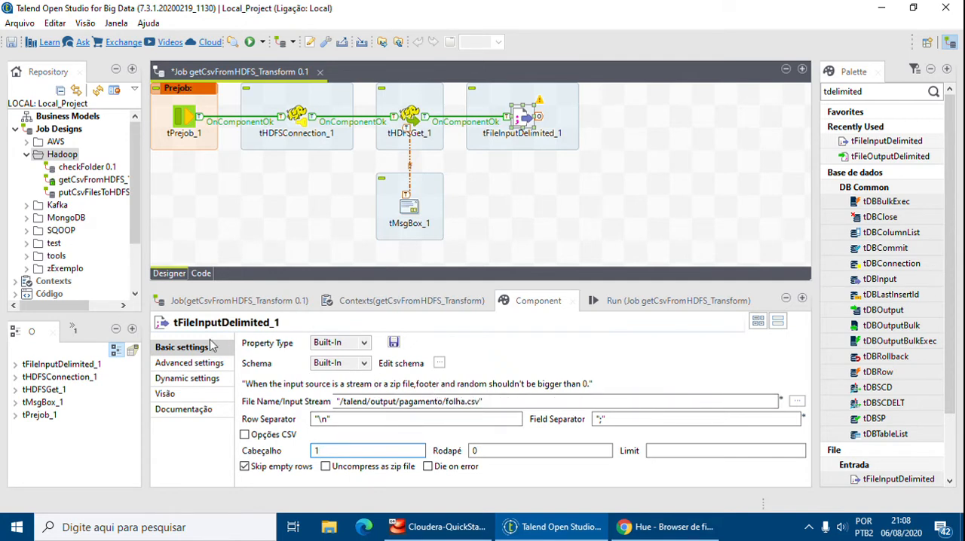
Review the advanced and dynamic settings of tFileInputDelimited_1, ending back at its basic settings.
left_click(199, 364)
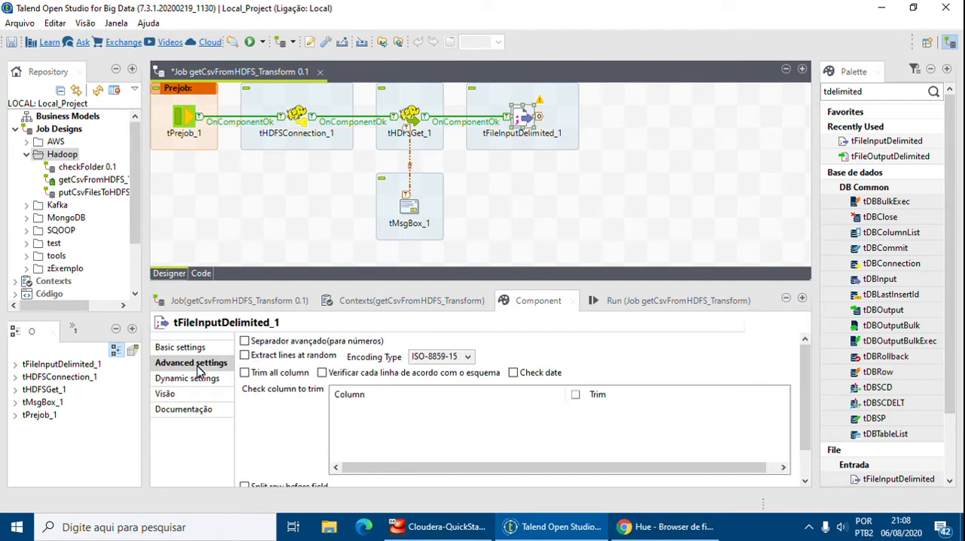
scroll(252, 415, "down", 3)
scroll(252, 415, "up", 2)
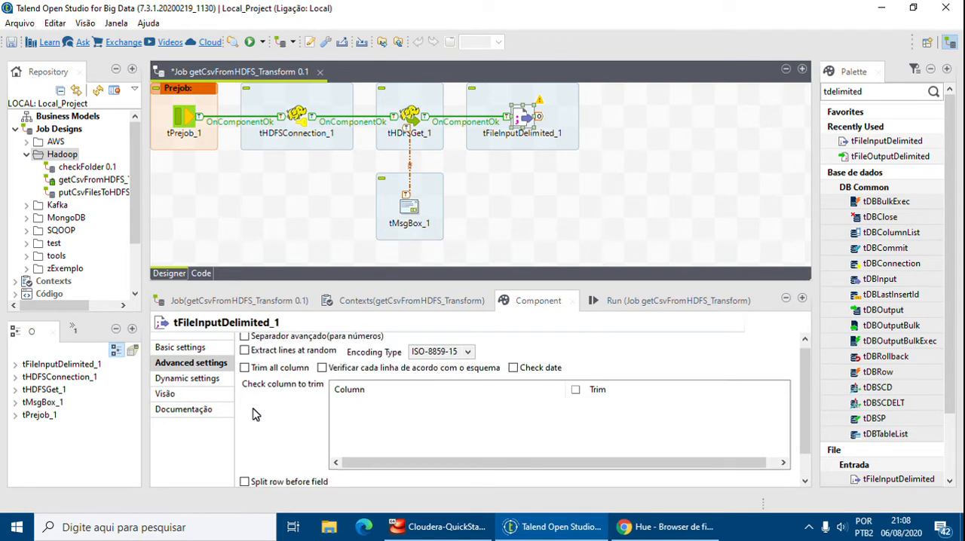
scroll(252, 415, "down", 3)
scroll(253, 415, "up", 3)
left_click(193, 379)
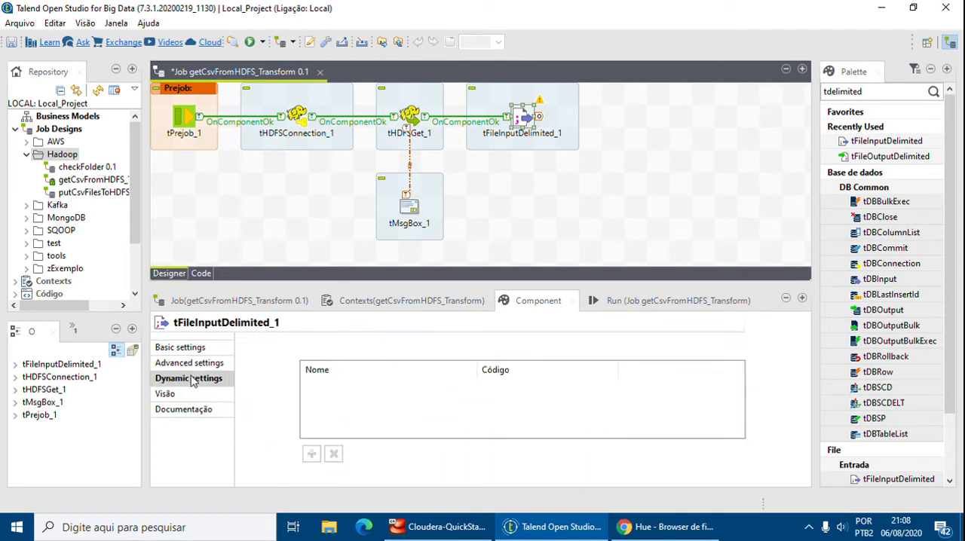
left_click(181, 349)
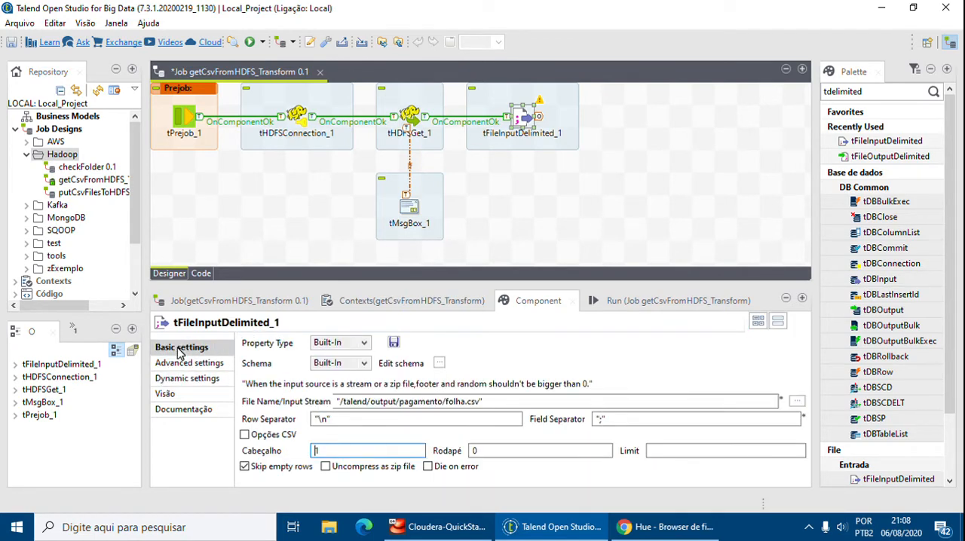
Open the schema of tFileInputDelimited_1 in an enlarged editor and add five new columns.
left_click(482, 360)
left_click(439, 363)
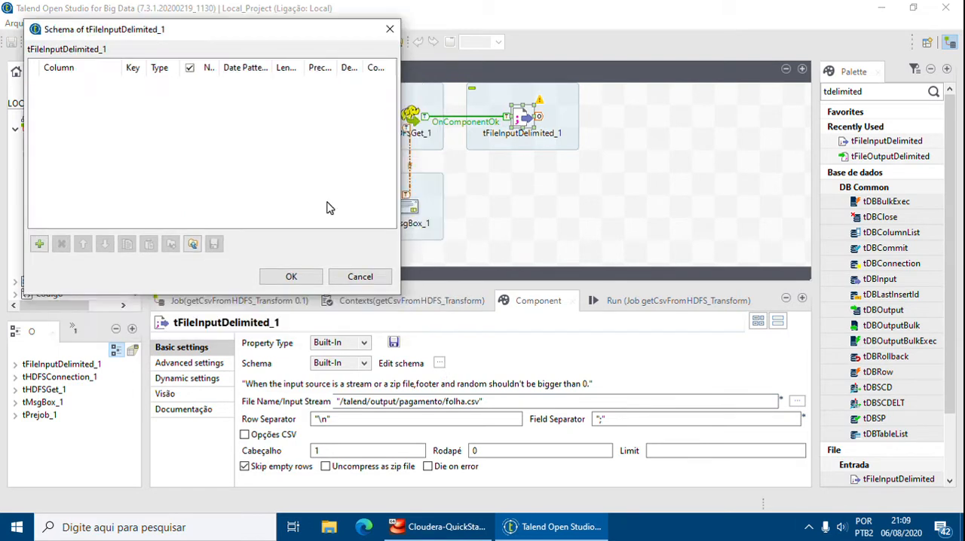
left_click_drag(399, 294, 561, 348)
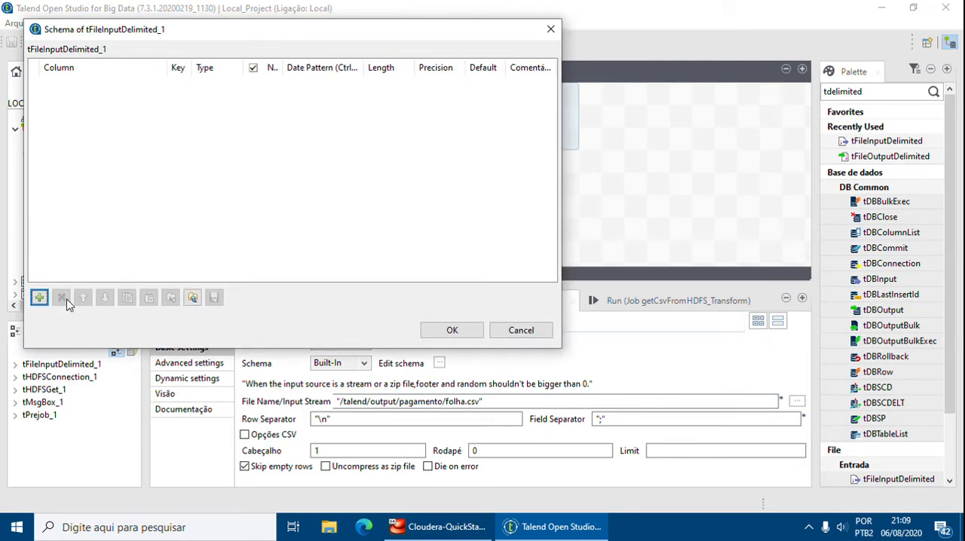
left_click(39, 298)
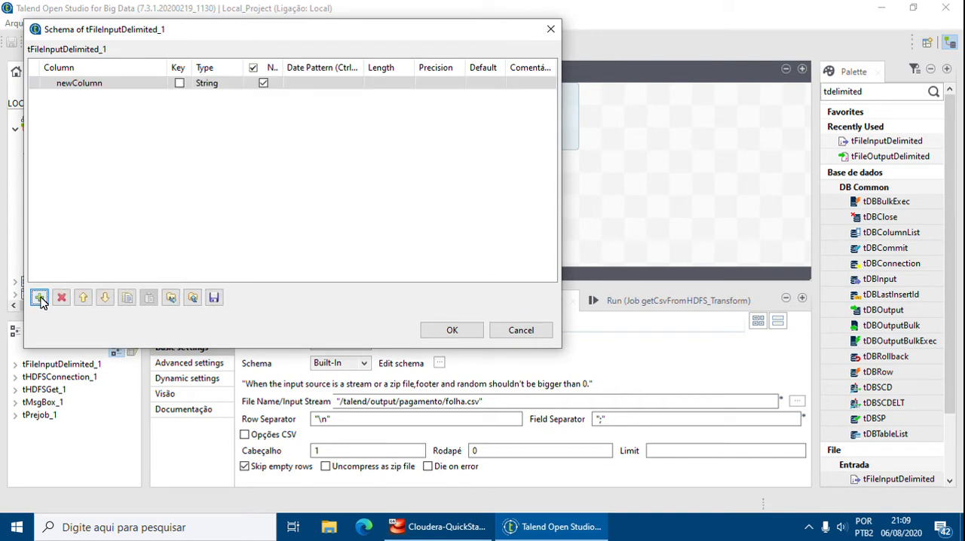
left_click(39, 299)
left_click(39, 299)
left_click(40, 299)
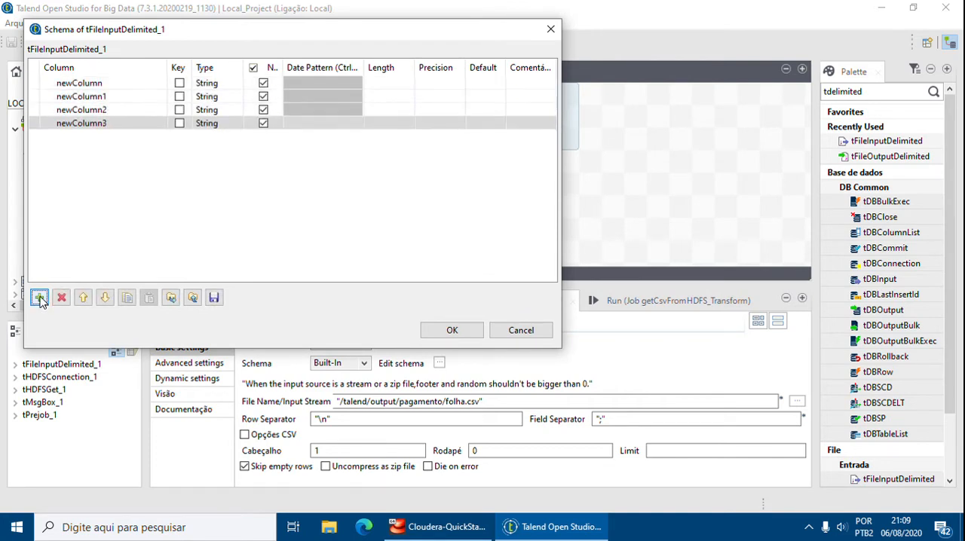
left_click(39, 299)
Rename the first two schema columns as Cargo and Funcionario.
left_click(54, 82)
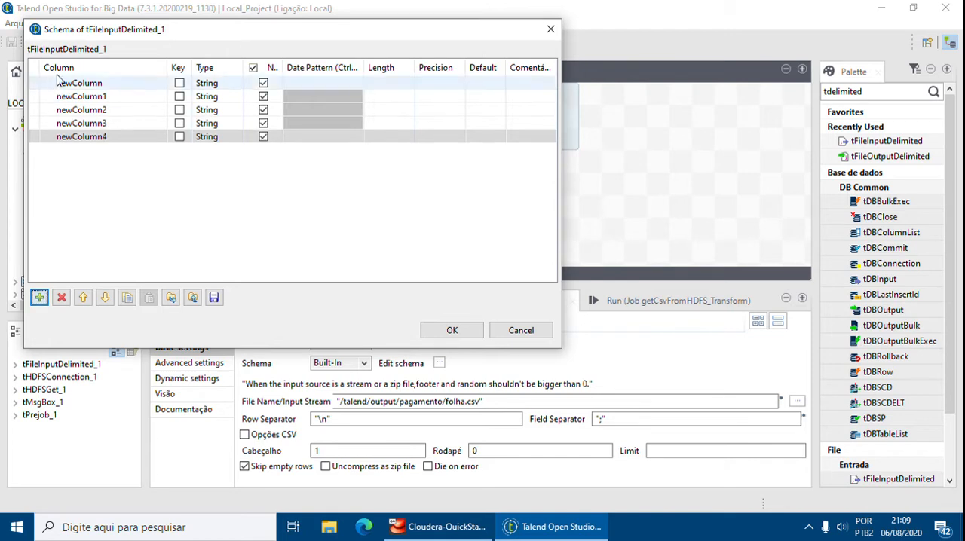
left_click(54, 83)
type("Car")
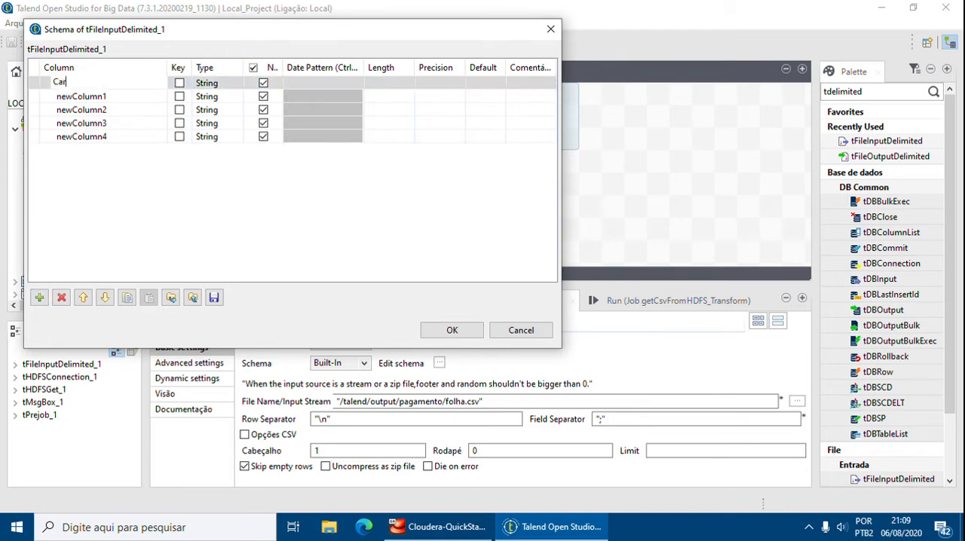
type("go")
key("Return")
left_click(111, 97)
left_click(111, 97)
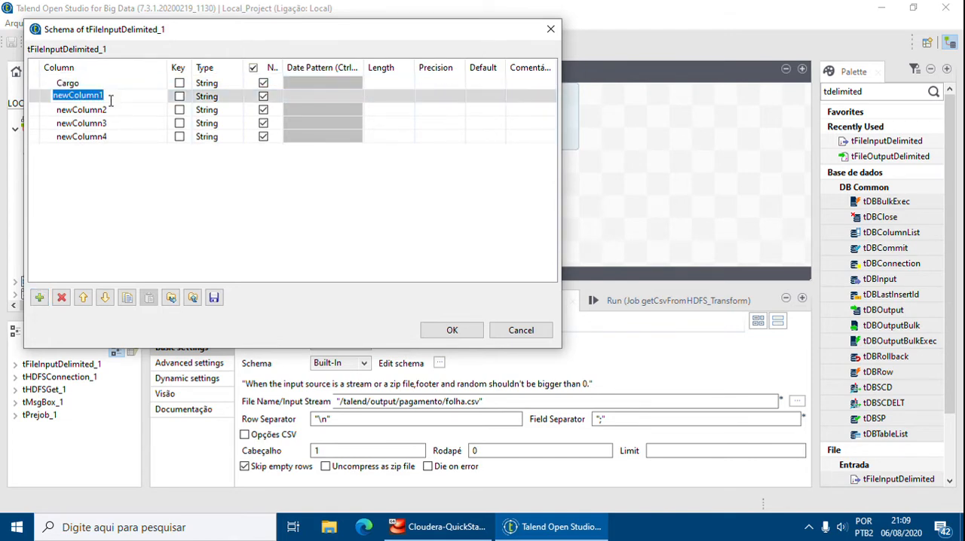
type("Funcionario")
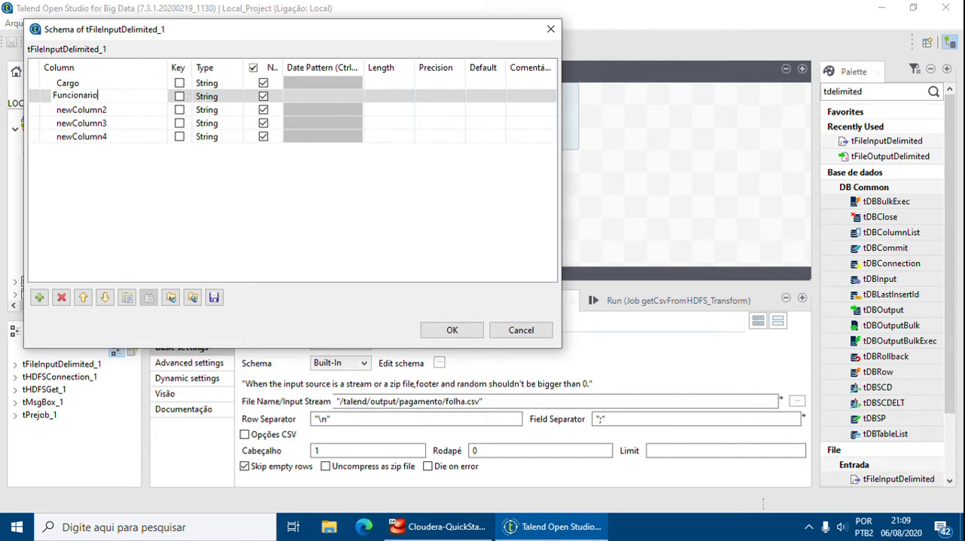
key("Return")
Rename the third and fourth schema columns as Departamento and Divisao.
left_click(113, 109)
left_click(117, 108)
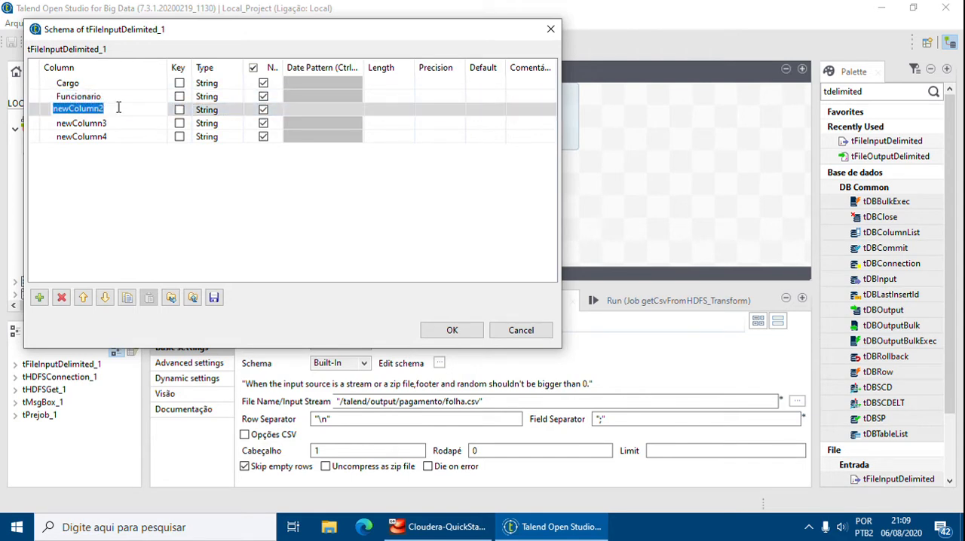
type("De")
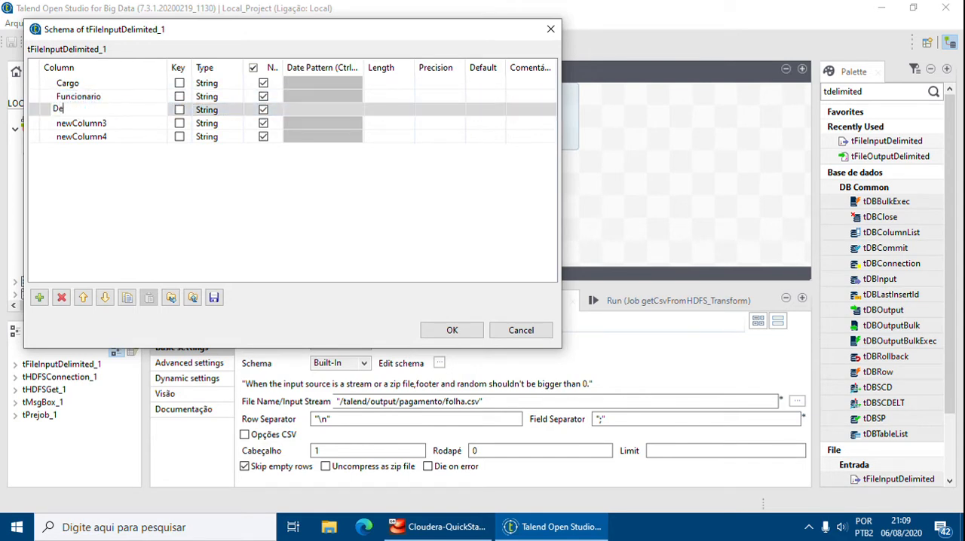
type("partamento")
key("Return")
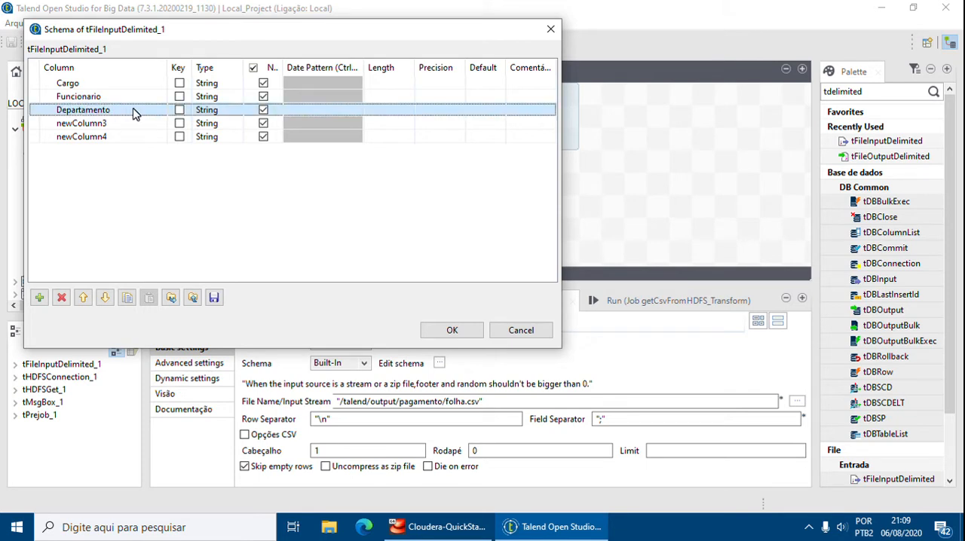
left_click(137, 123)
left_click(139, 122)
type("D")
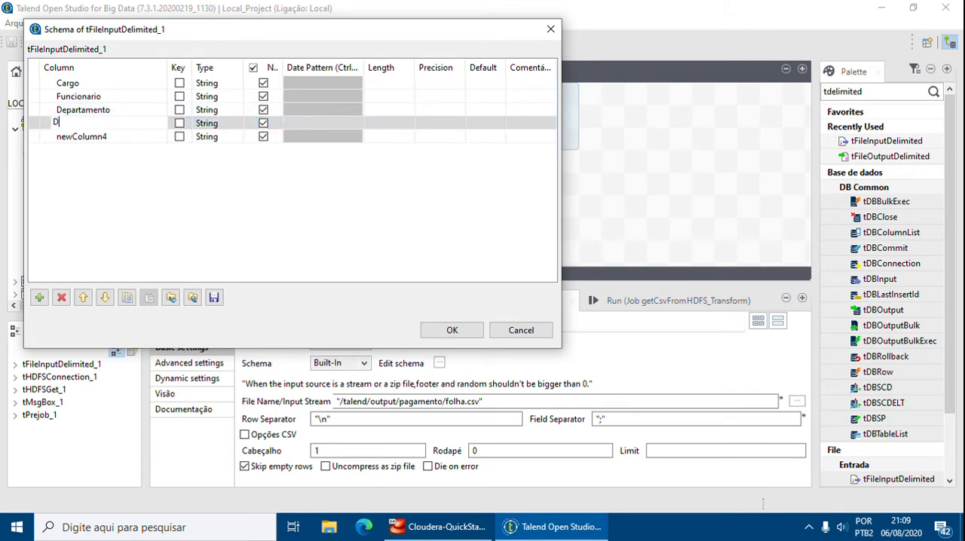
type("ivisao")
key("Return")
Rename the fifth schema column as Salario and add a sixth column named Data.
left_click(134, 136)
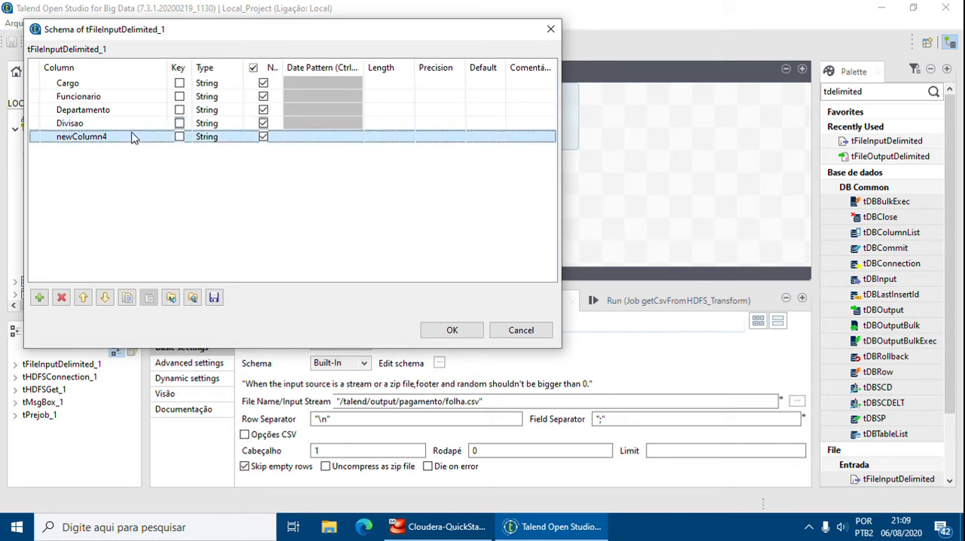
left_click(133, 135)
type("Salario")
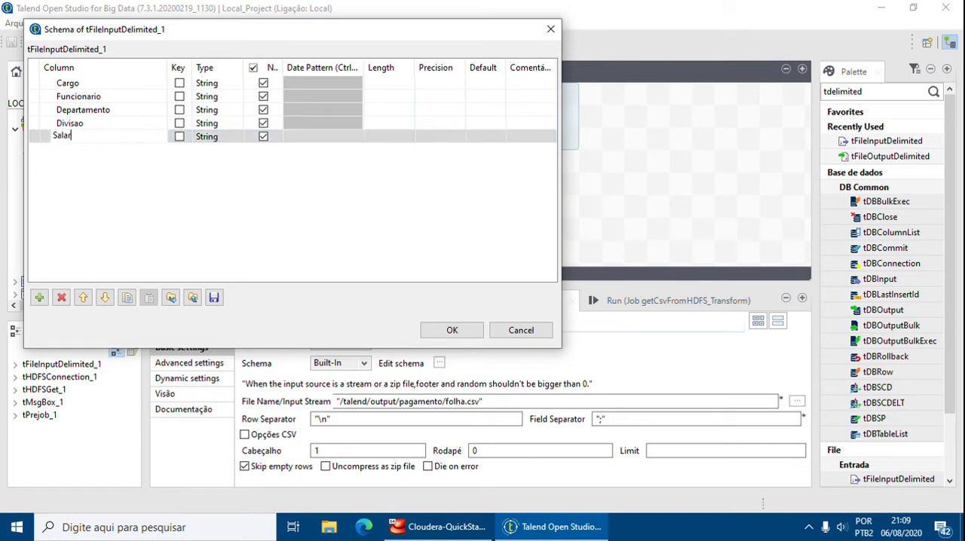
key("Return")
left_click(39, 297)
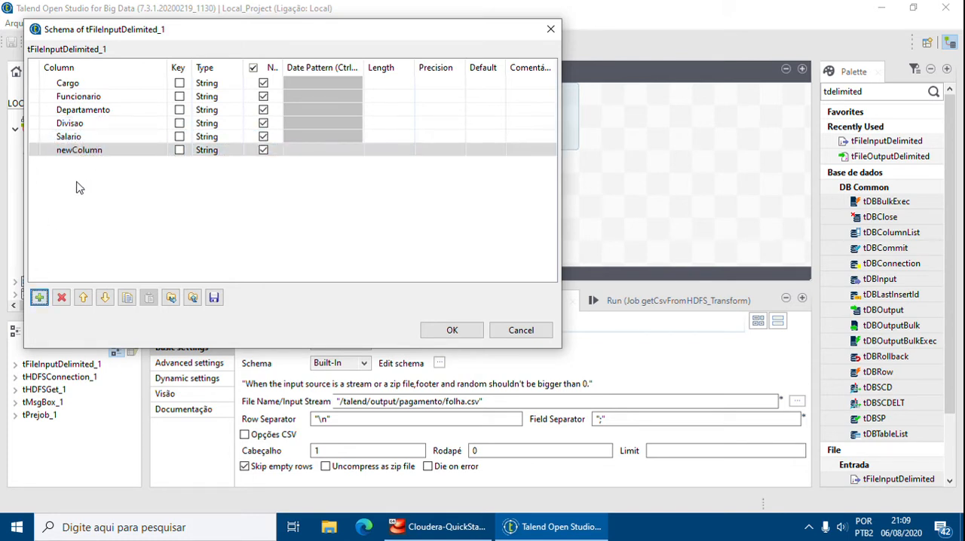
left_click(86, 150)
left_click(108, 149)
type("Data")
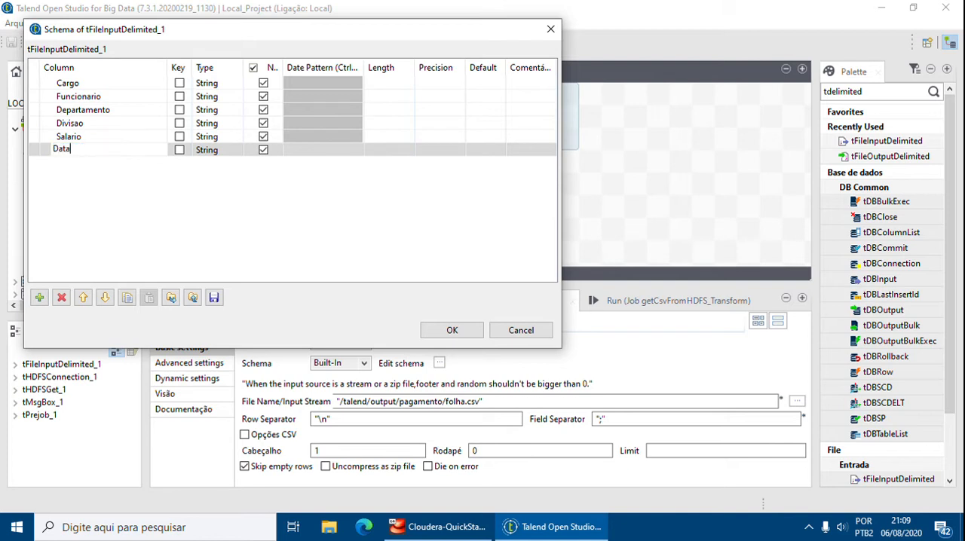
key("Return")
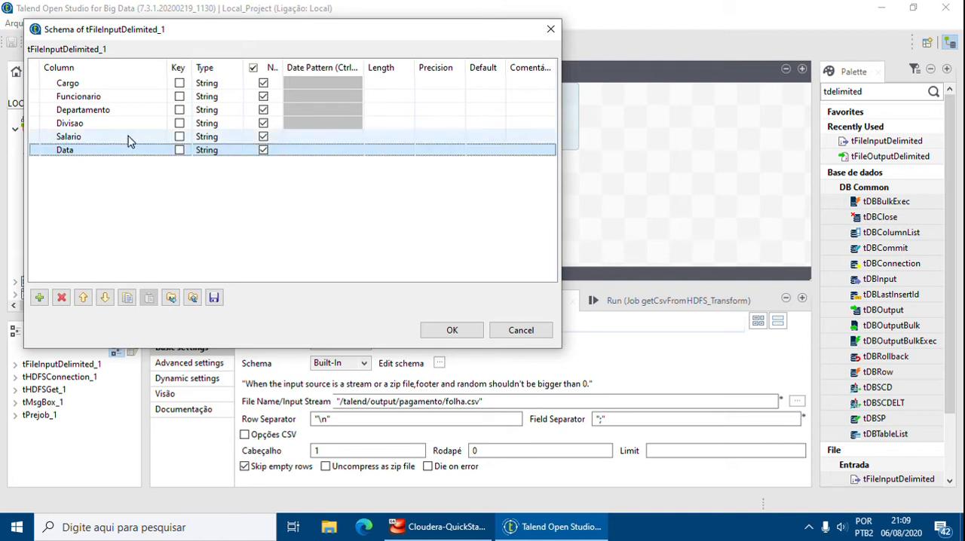
Set the data type of the Cargo and Funcionario columns to Integer.
left_click(209, 83)
left_click(237, 83)
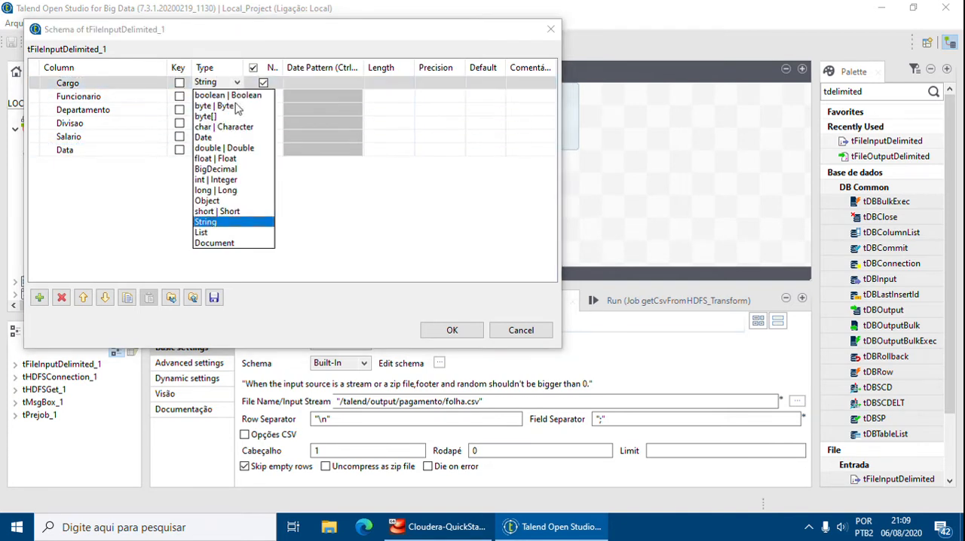
left_click(224, 180)
left_click(215, 97)
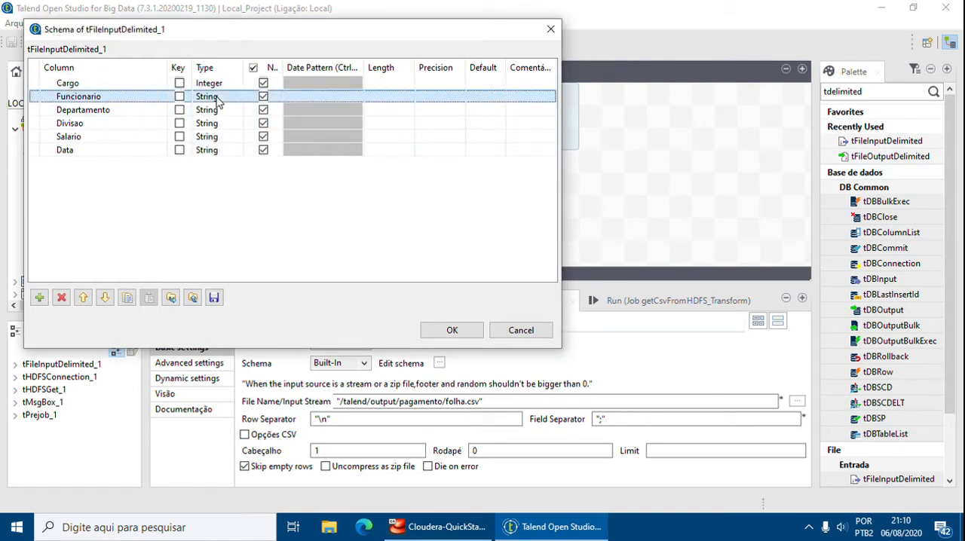
left_click(238, 96)
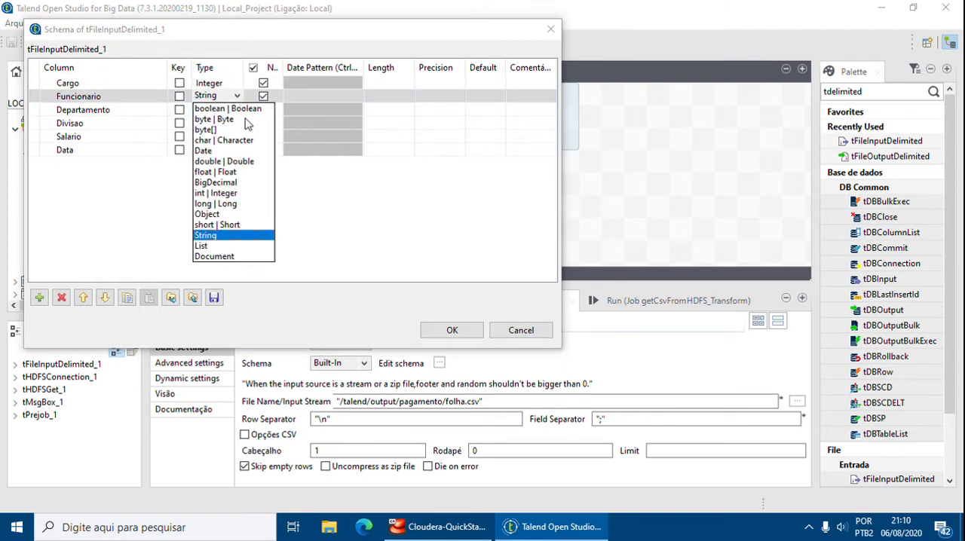
left_click(227, 195)
Set the data type of the Departamento and Divisao columns to Integer.
left_click(217, 108)
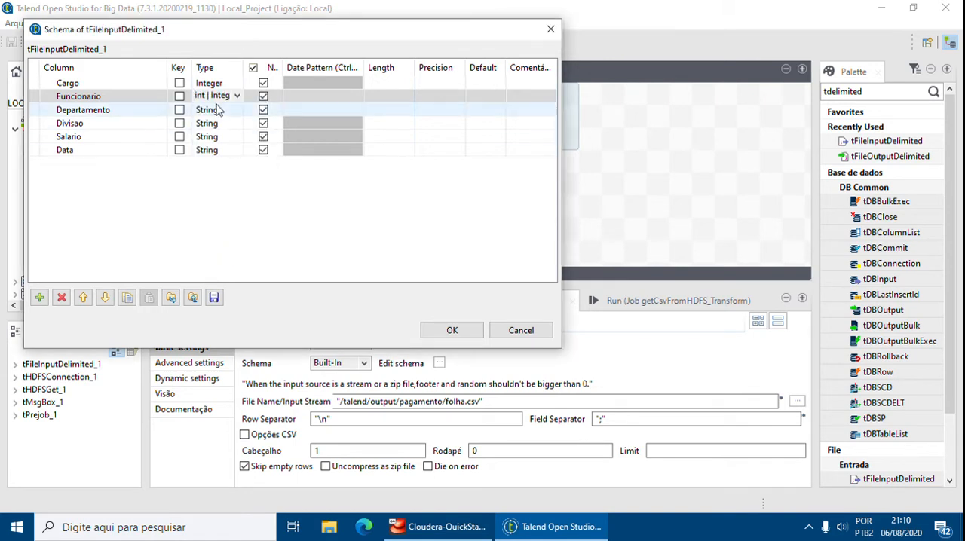
left_click(235, 109)
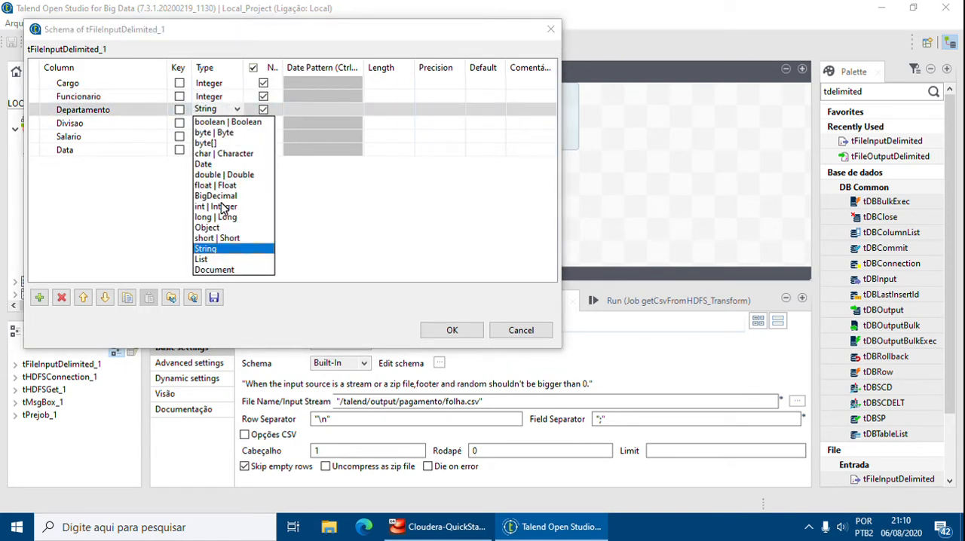
left_click(218, 209)
left_click(214, 123)
left_click(237, 123)
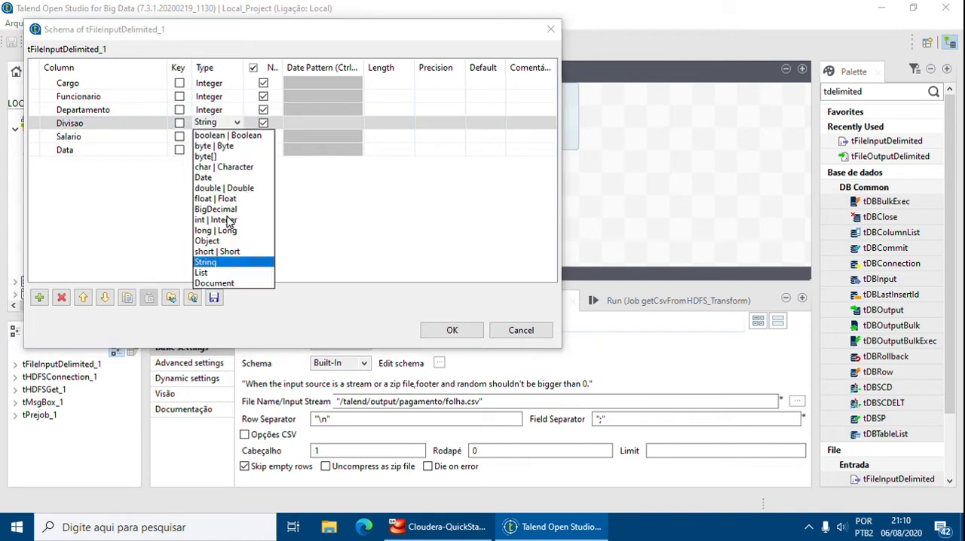
left_click(228, 223)
Set the data type of the Salario column to Float and of the Data column to Date.
left_click(213, 138)
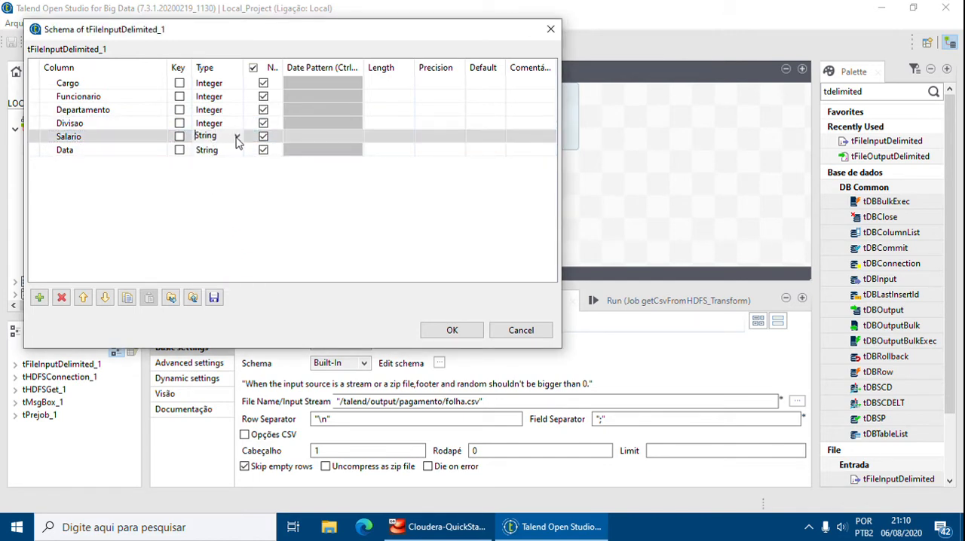
left_click(237, 136)
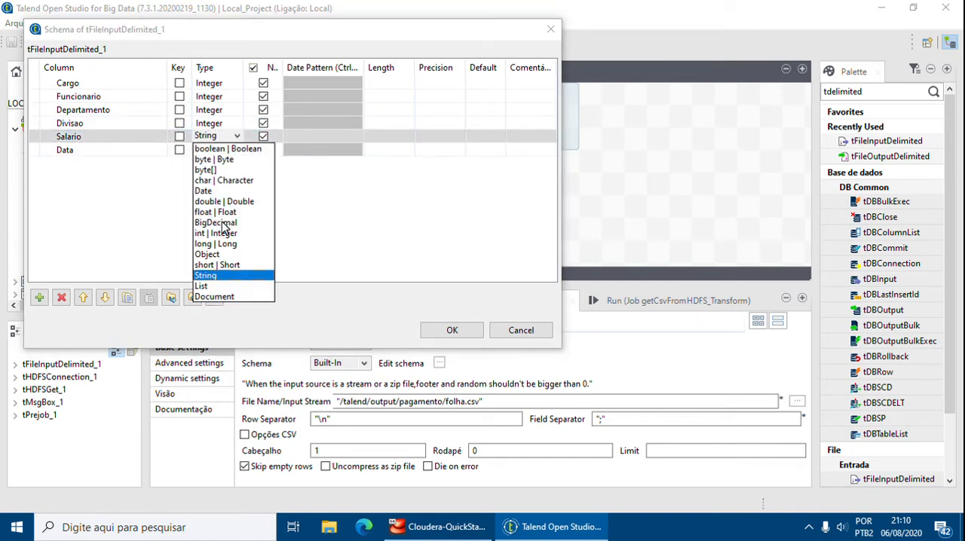
left_click(217, 212)
left_click(226, 150)
left_click(237, 149)
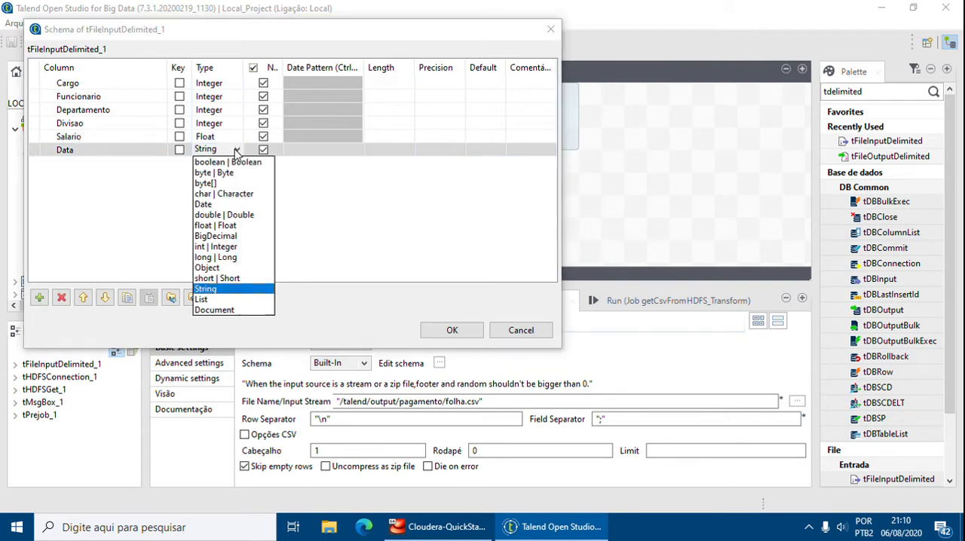
left_click(226, 205)
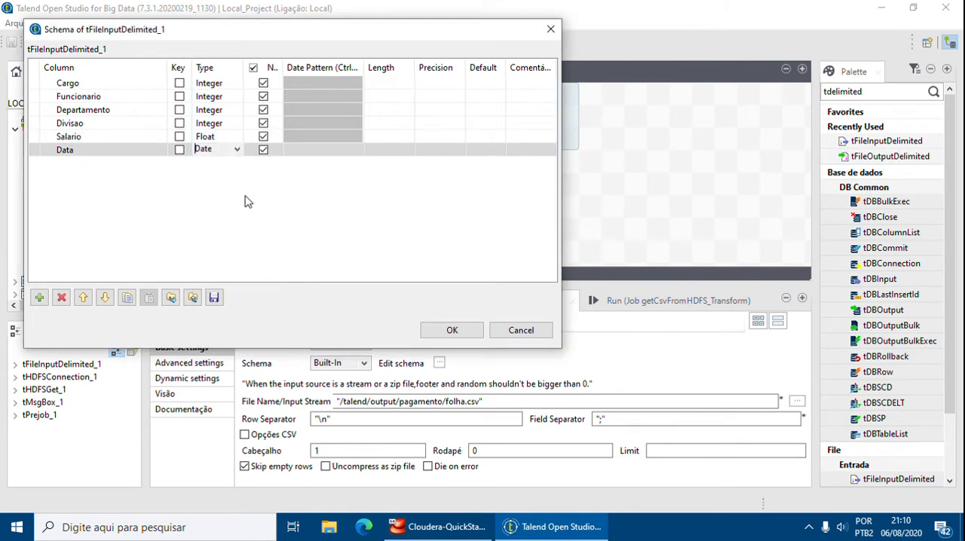
Set the length of the Cargo, Funcionario, Departamento, Divisao and Salario columns to 11 and of the Data column to 7.
left_click(393, 84)
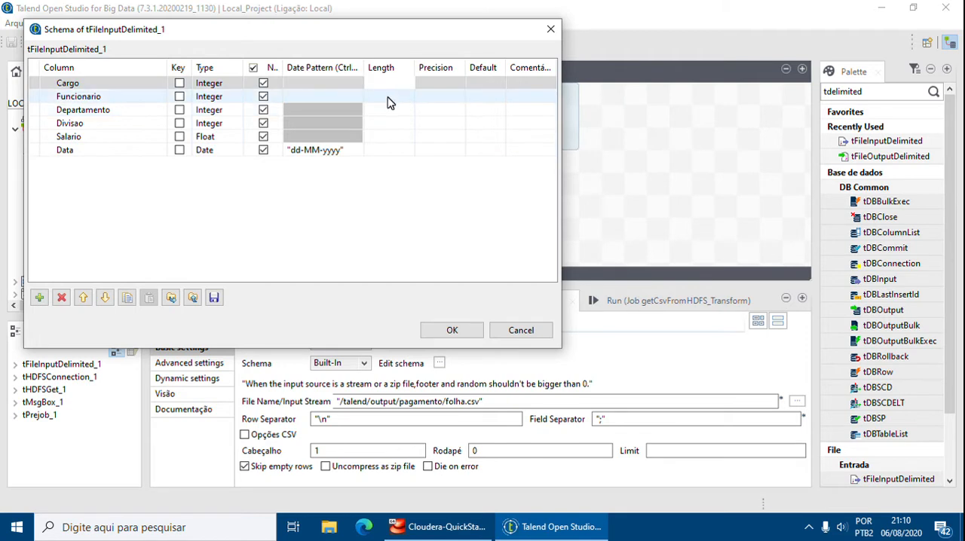
left_click(390, 102)
type("11")
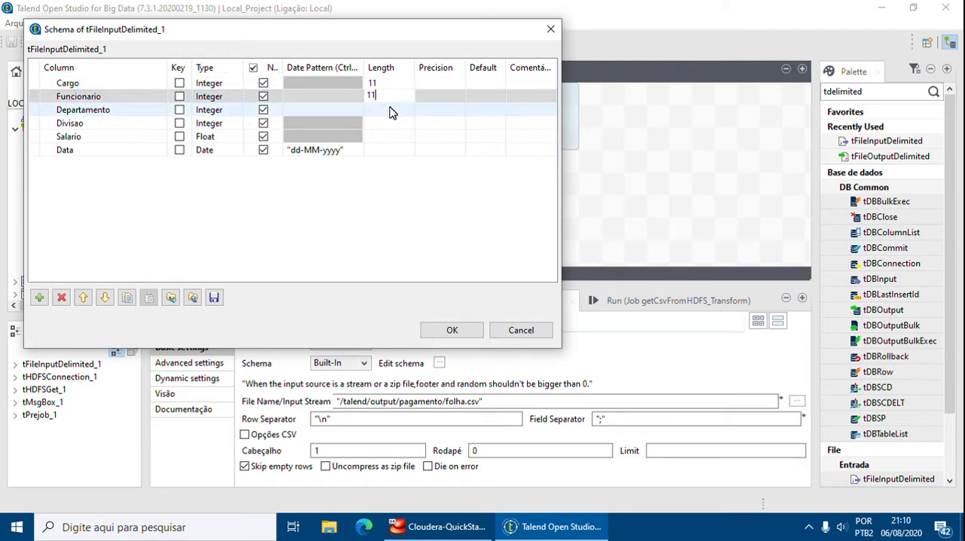
left_click(390, 110)
type("11")
left_click(390, 126)
type("11")
left_click(390, 137)
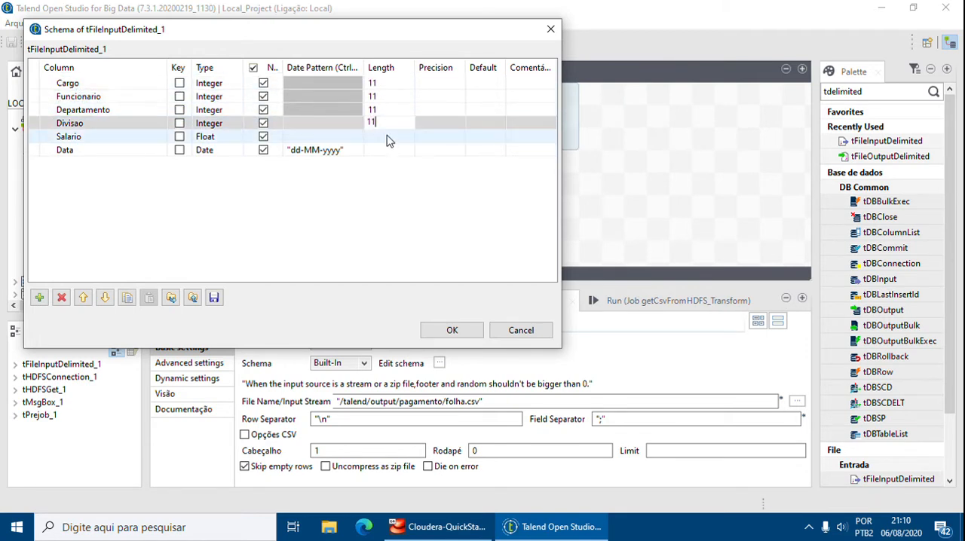
type("11")
left_click(387, 152)
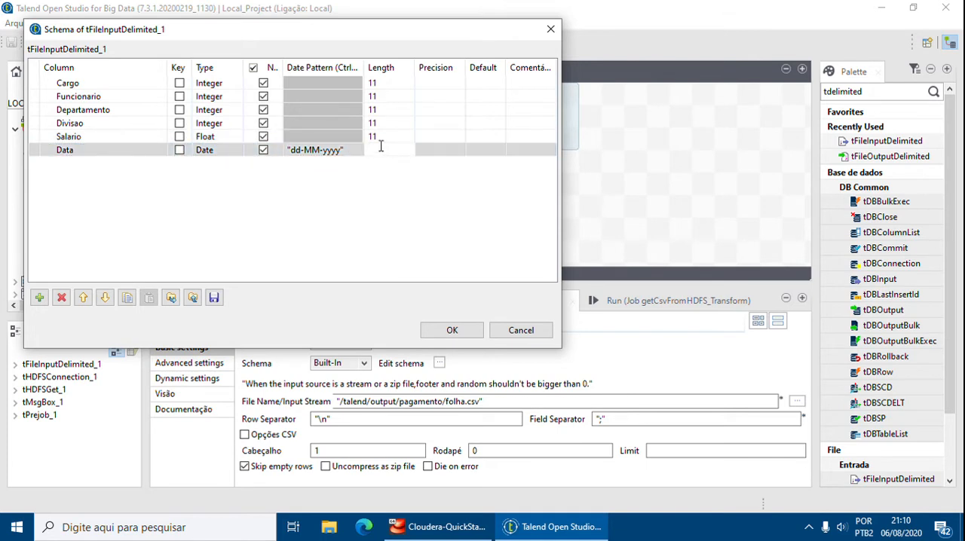
Change the date pattern of the Data column to "dd/MM/yyyy" and accept the schema.
left_click(324, 150)
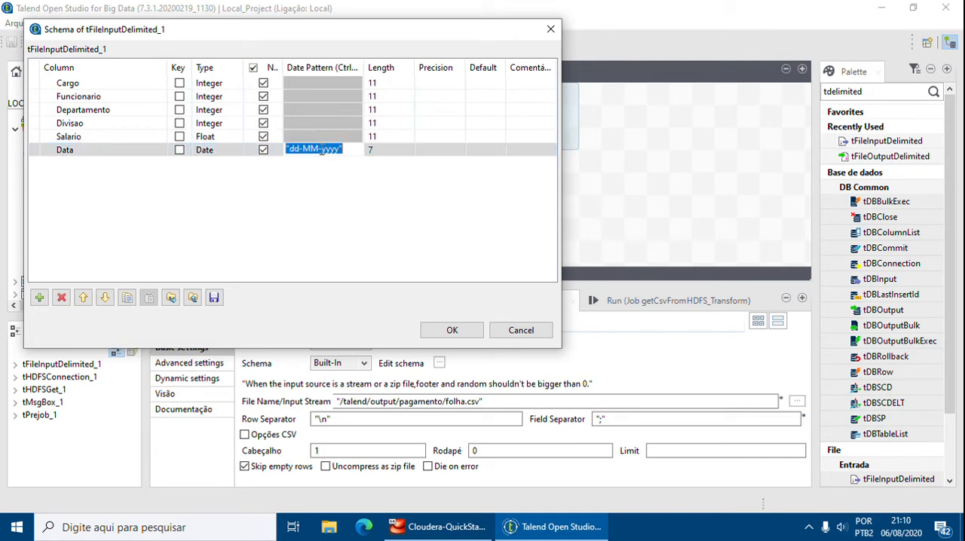
left_click(318, 149)
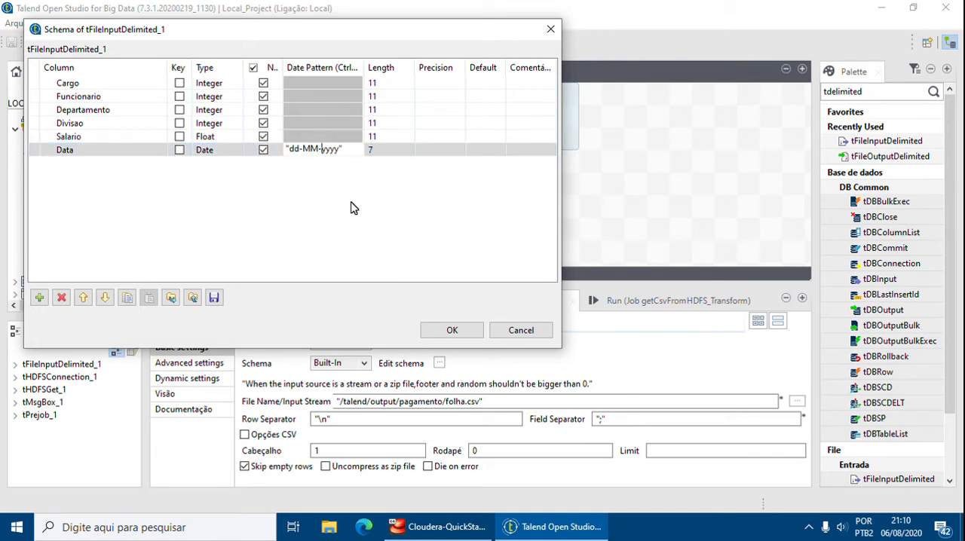
key("BackSpace")
type("/")
key("BackSpace")
type("/MM/")
left_click(294, 227)
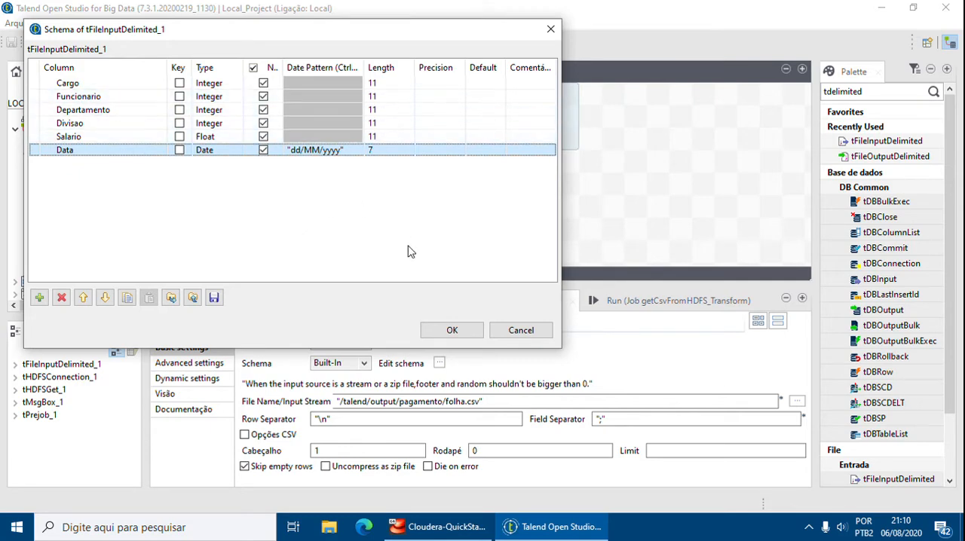
left_click(452, 331)
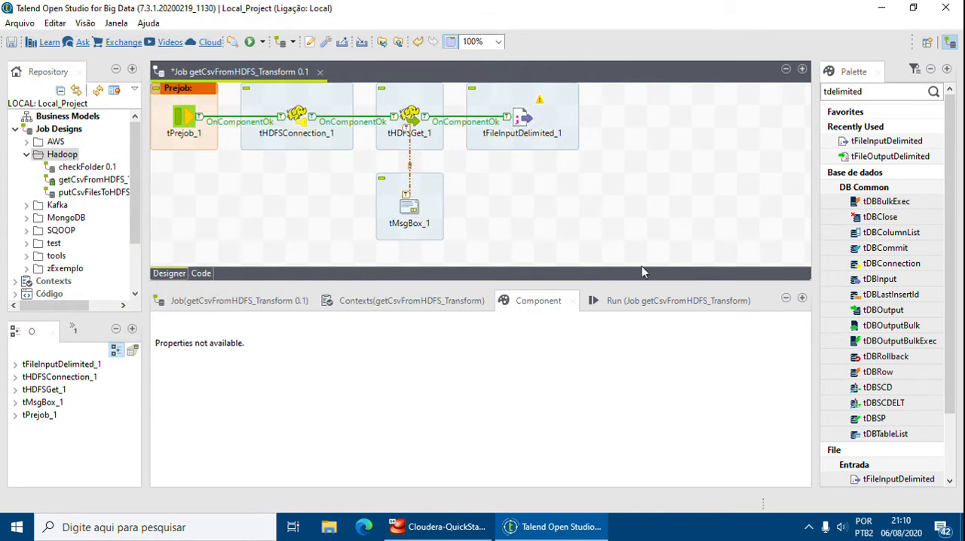
Add a second tFileInputDelimited component below tFileInputDelimited_1 and show its basic settings.
left_click_drag(886, 141, 523, 209)
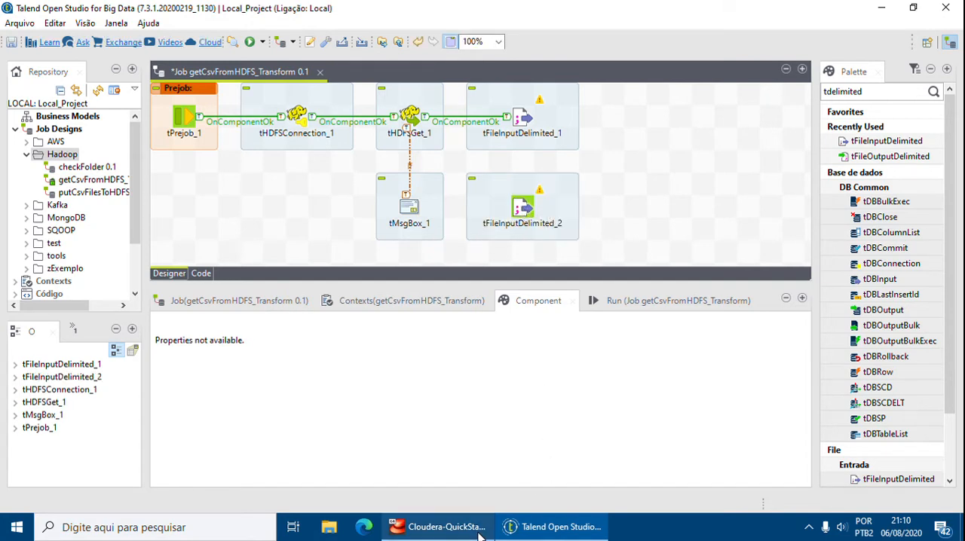
mouse_move(483, 534)
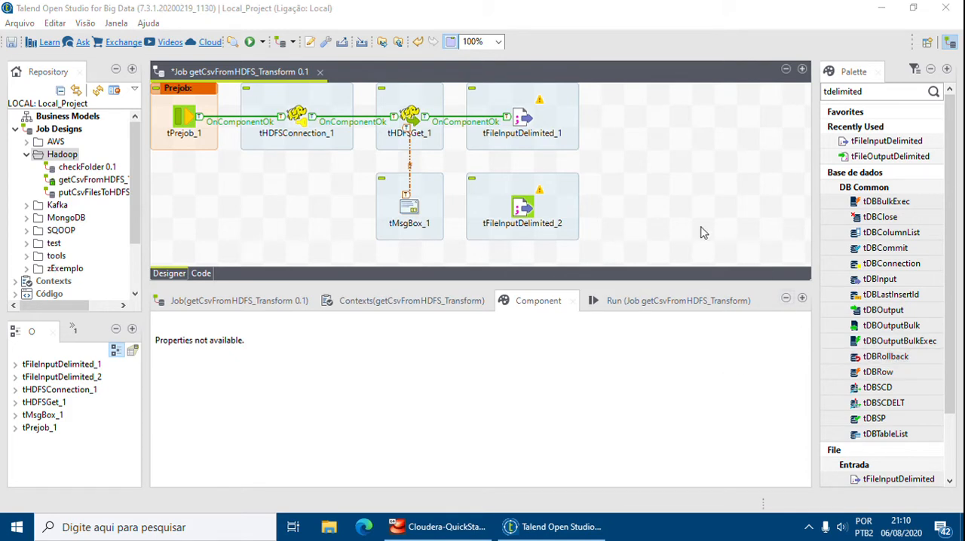
left_click(524, 214)
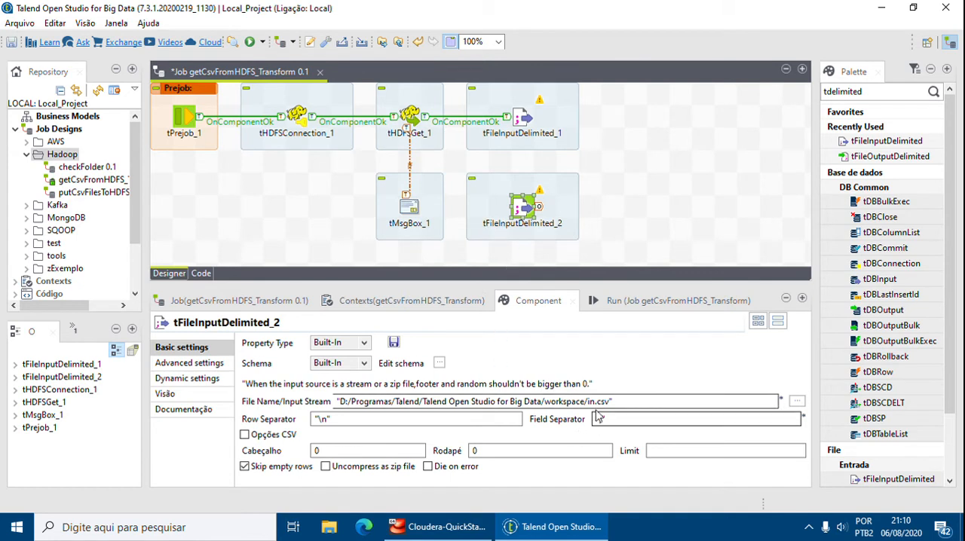
Set the file name of tFileInputDelimited_2 to "/talend/output/pagamento/tmp/cargo.csv" and its header row count to 1.
left_click_drag(612, 402, 346, 397)
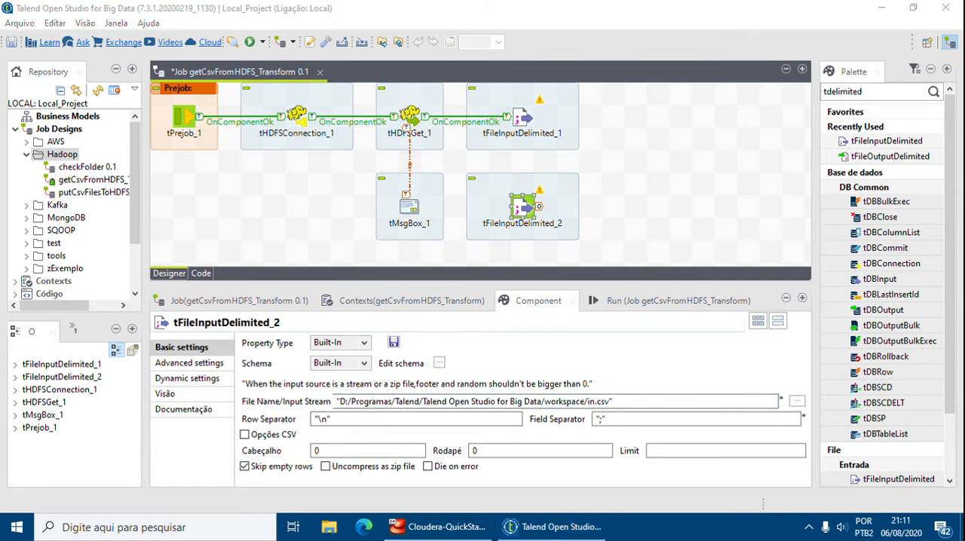
left_click_drag(612, 401, 340, 403)
type("/")
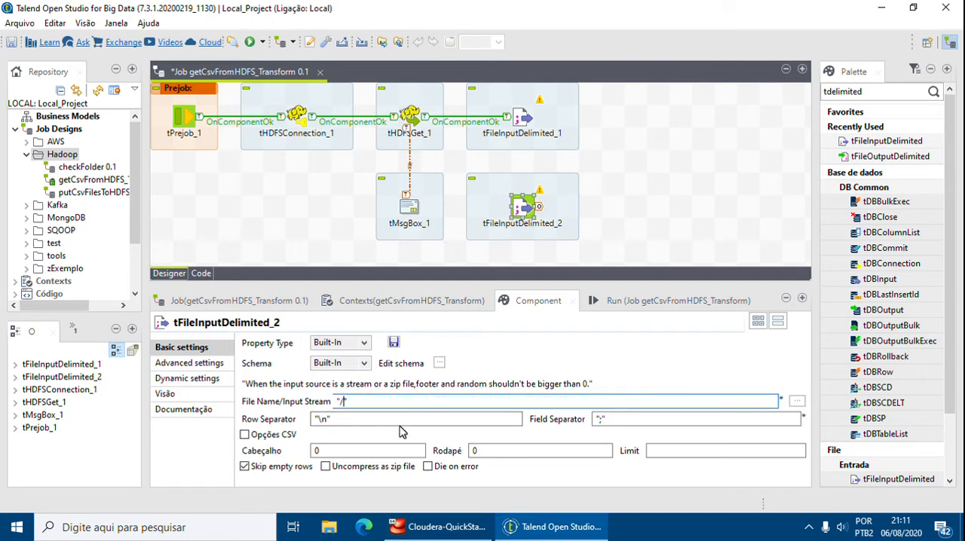
type("talend/output/pagamento/")
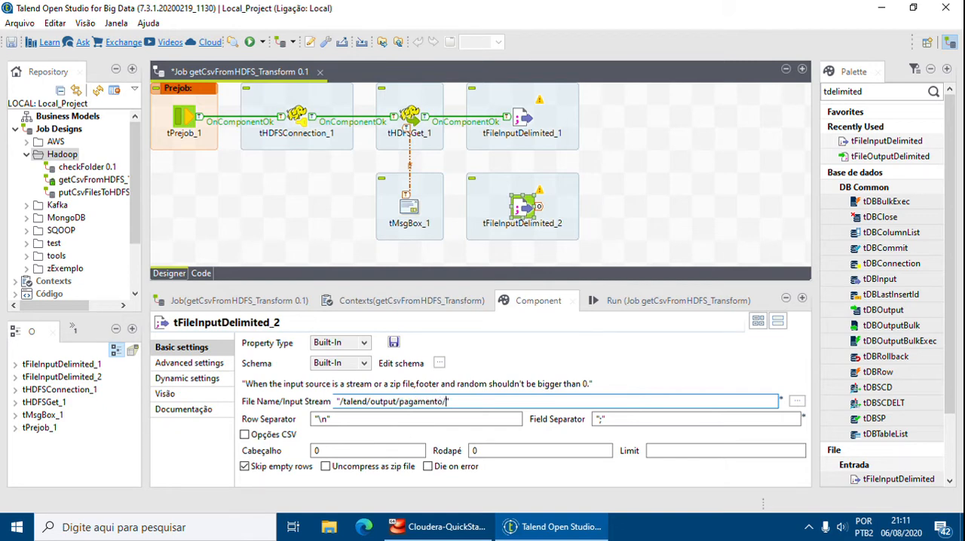
type("tmp/cargo.csv")
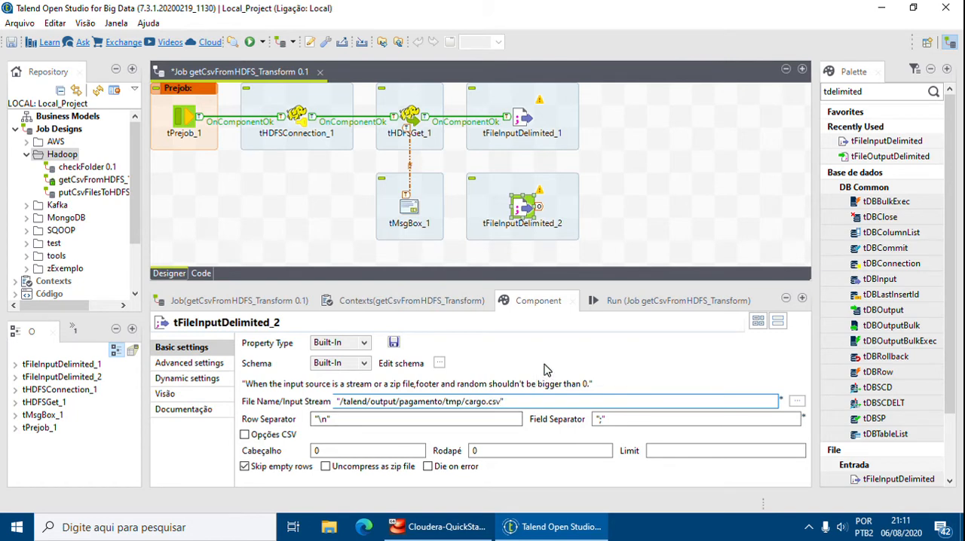
double_click(325, 450)
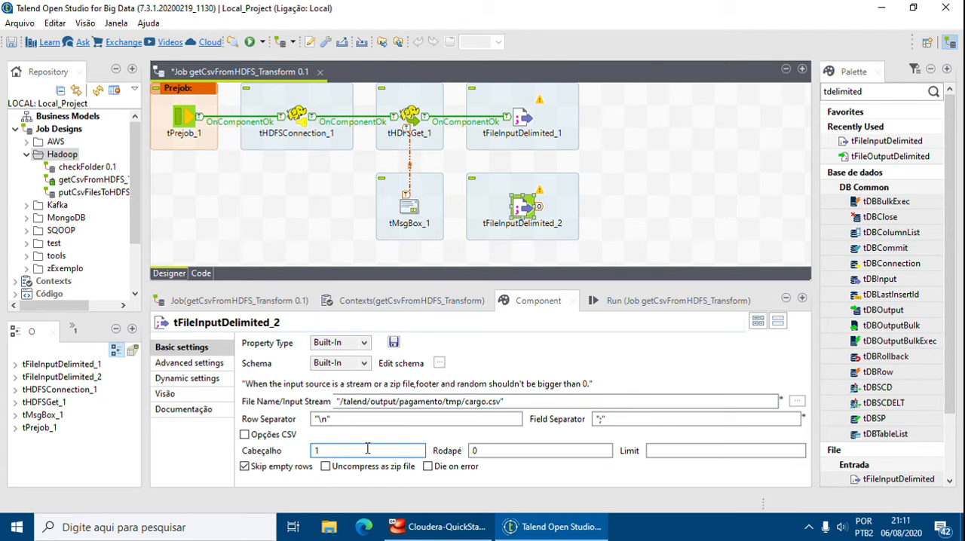
Add two columns named Codigo and Cargo to the schema of tFileInputDelimited_2.
left_click(438, 363)
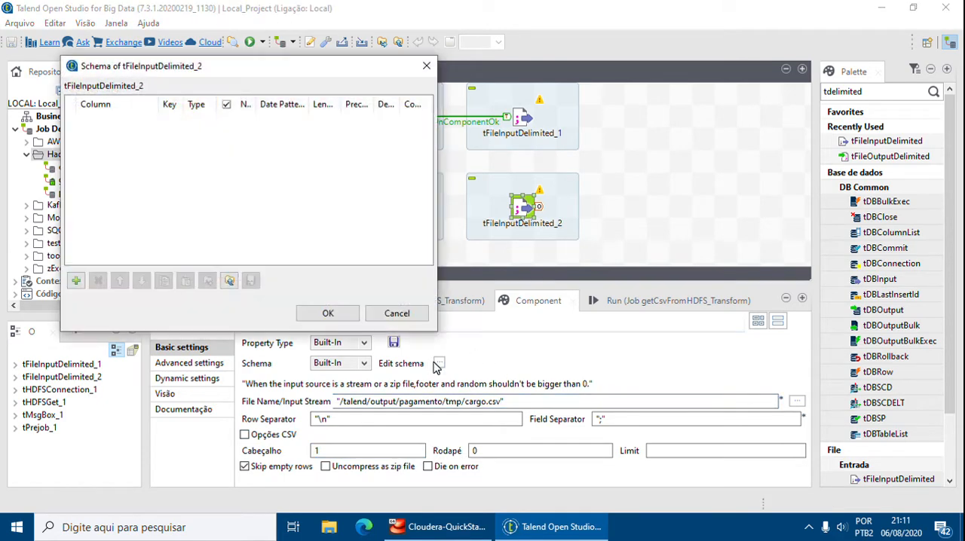
left_click(76, 280)
left_click(76, 281)
left_click(109, 119)
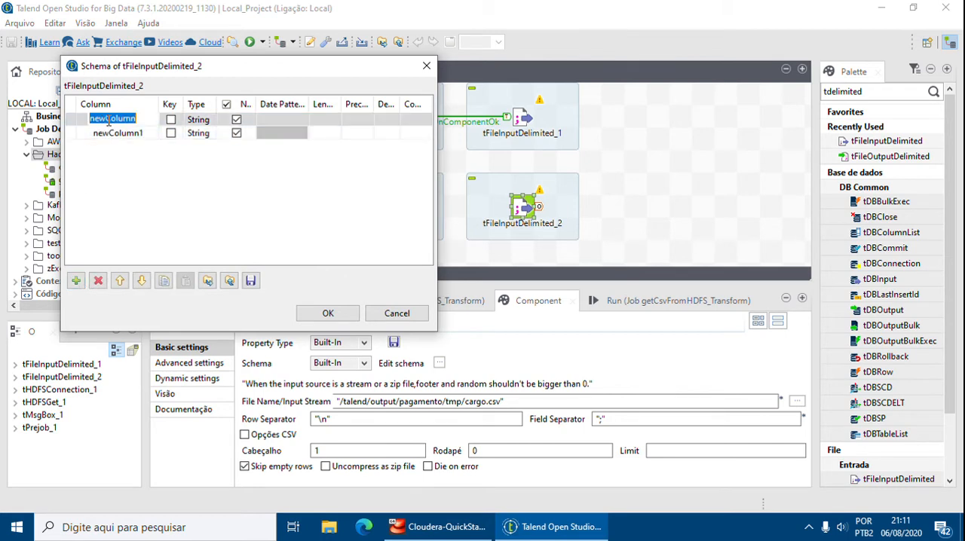
type("Codigo")
key("Return")
left_click(124, 132)
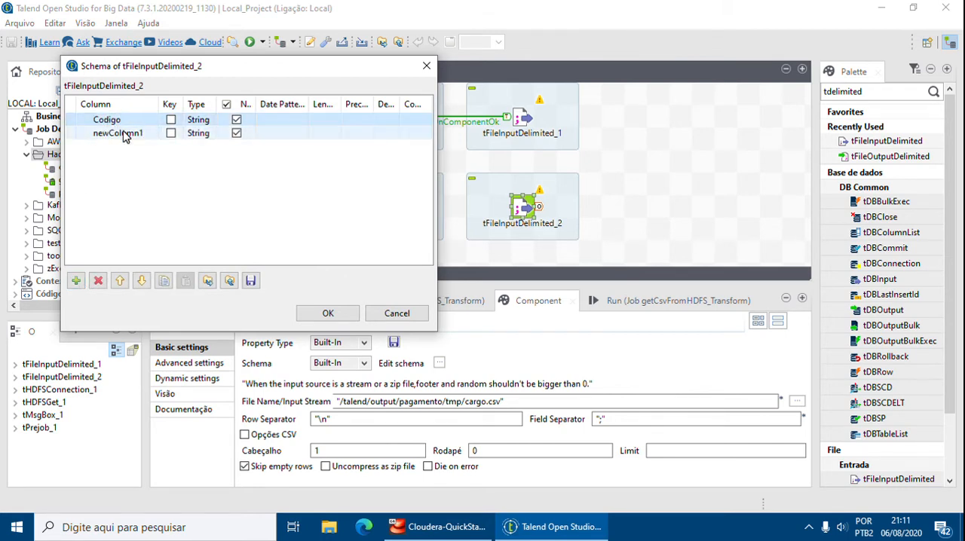
left_click(125, 132)
type("Car")
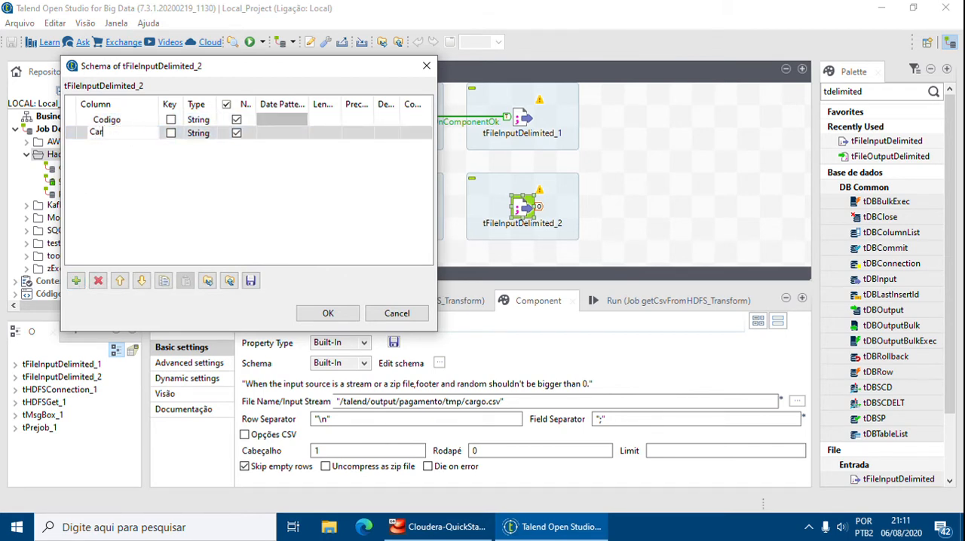
type("go")
key("Return")
Make the Codigo column an Integer of length 11, set the Cargo column's length to 200, and accept the schema.
left_click(198, 120)
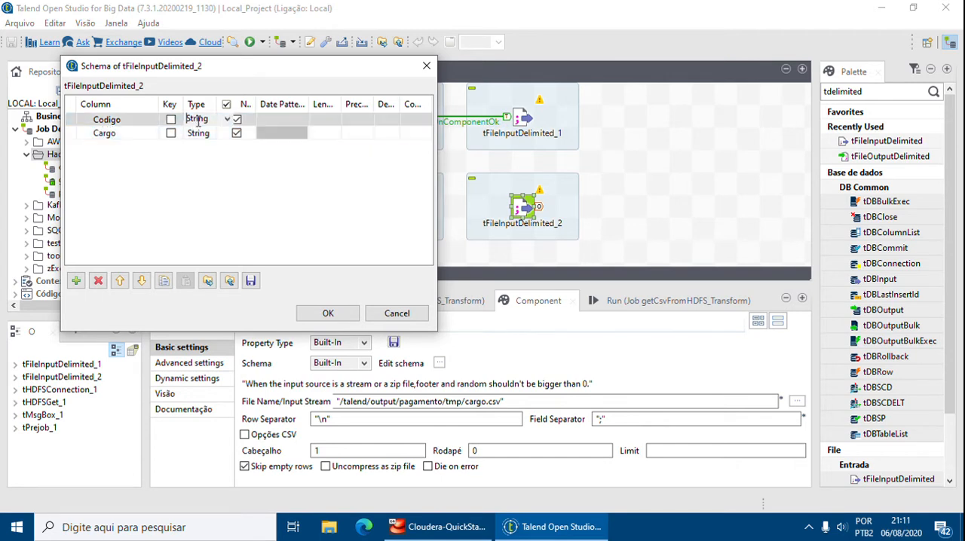
left_click(226, 119)
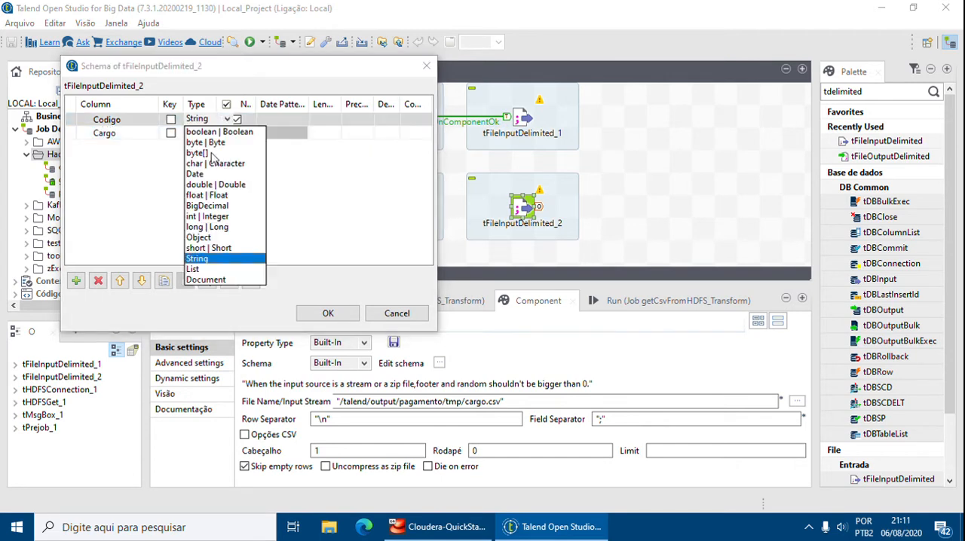
left_click(215, 221)
left_click(332, 121)
left_click_drag(342, 105, 359, 104)
left_click(332, 118)
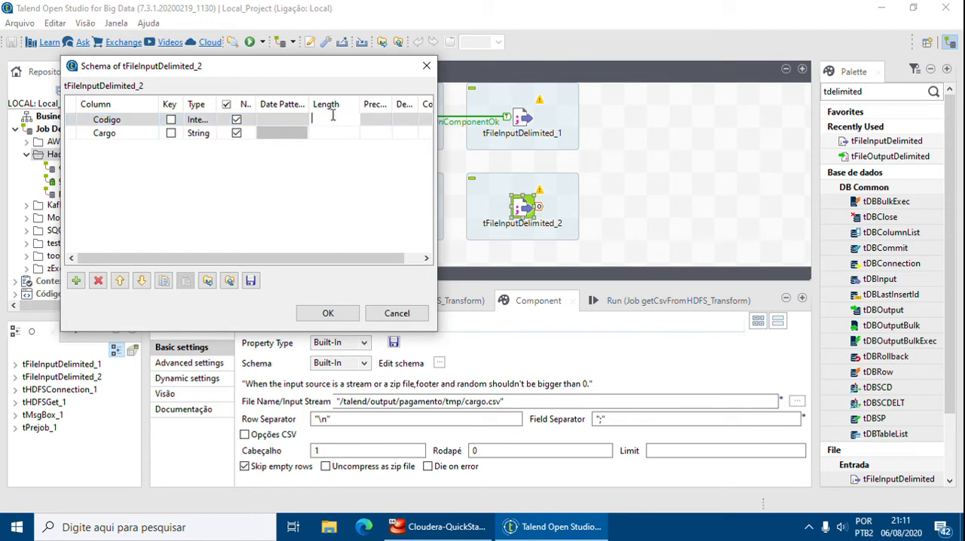
type("11")
left_click(338, 133)
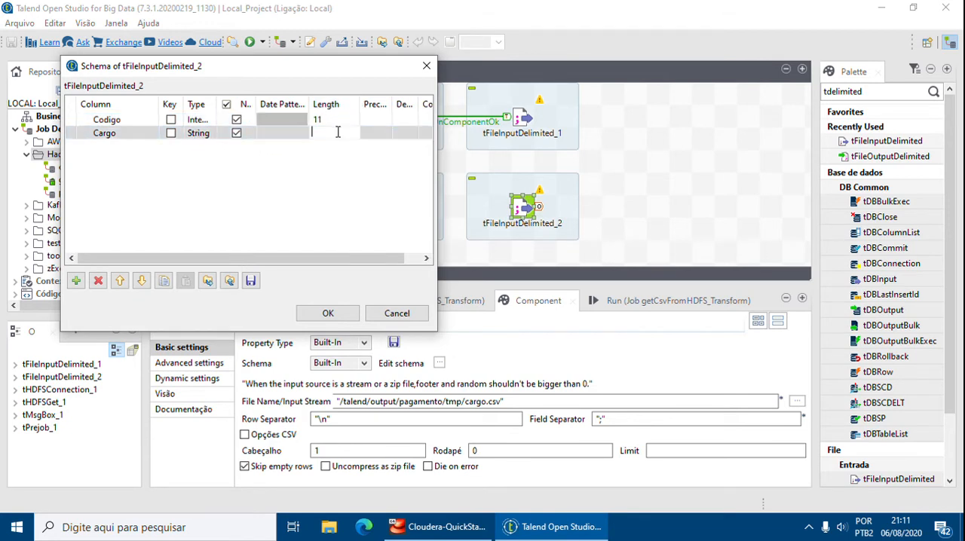
left_click(332, 223)
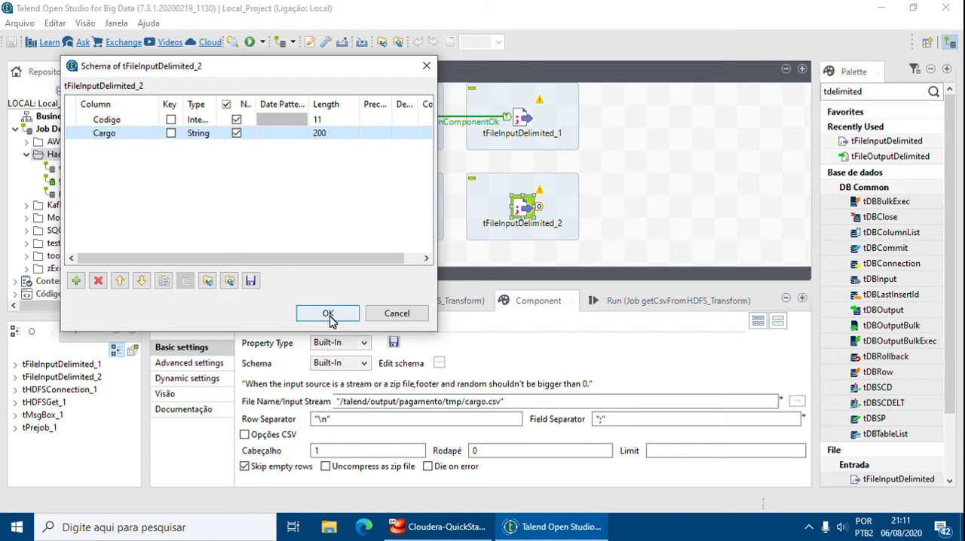
left_click(329, 316)
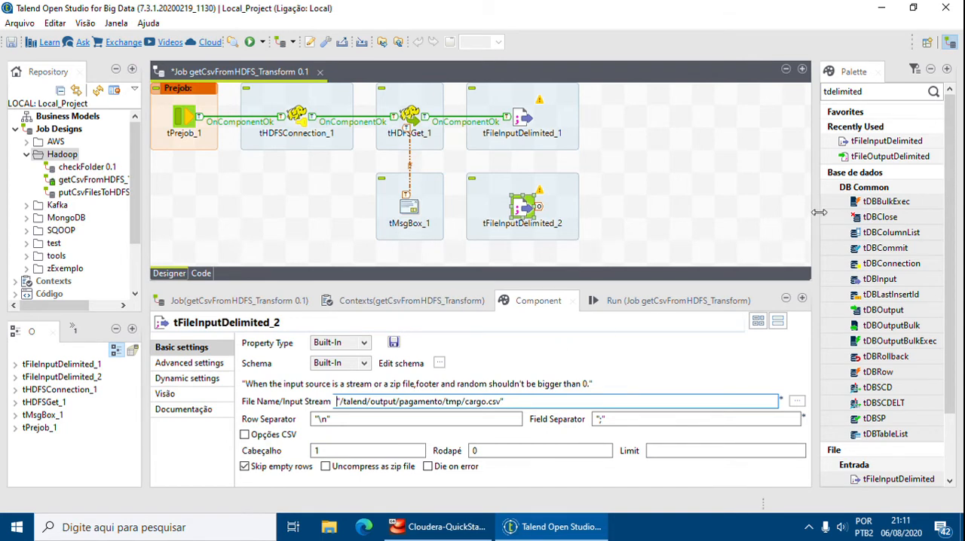
Add a third tFileInputDelimited component beside tFileInputDelimited_2 and show its full basic settings.
left_click_drag(878, 141, 741, 181)
left_click_drag(644, 212, 642, 211)
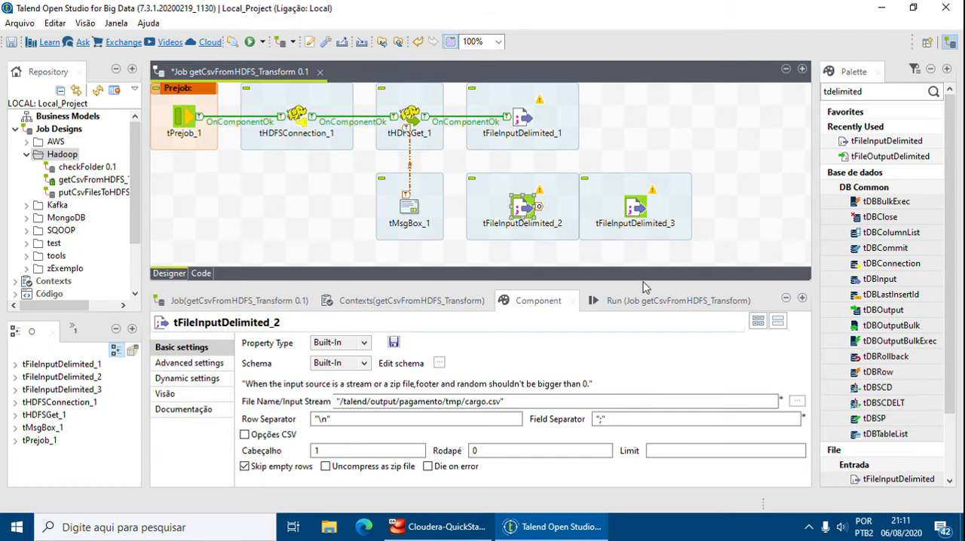
left_click_drag(643, 284, 644, 308)
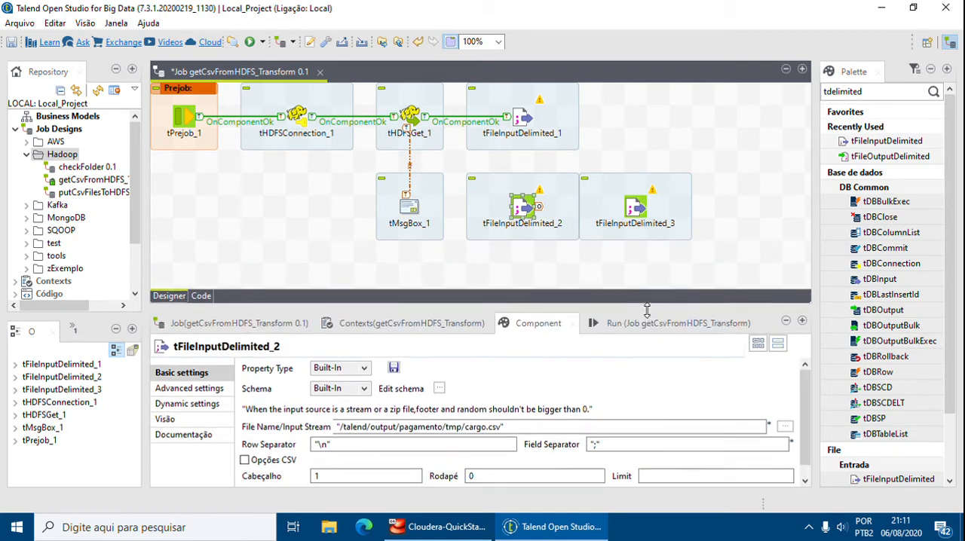
left_click(637, 209)
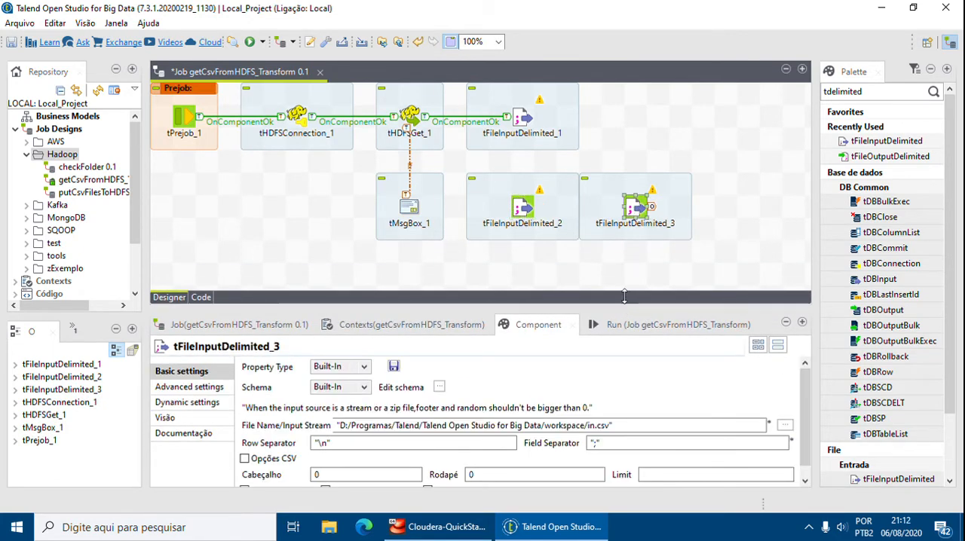
left_click_drag(623, 303, 621, 255)
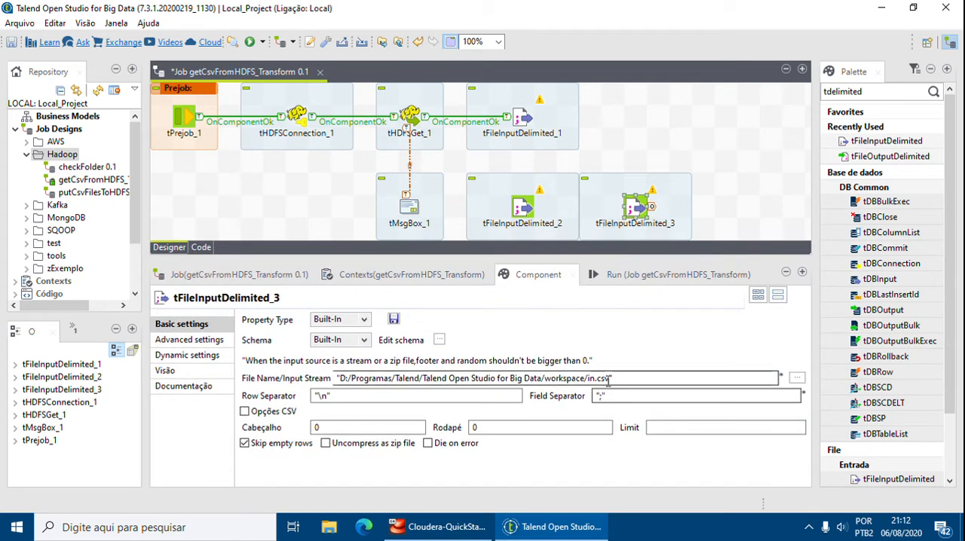
Set the file name of tFileInputDelimited_3 to "/user/talend/output/pagamento/tmp/departamento.csv" and its header row count to 1.
left_click_drag(612, 378, 341, 378)
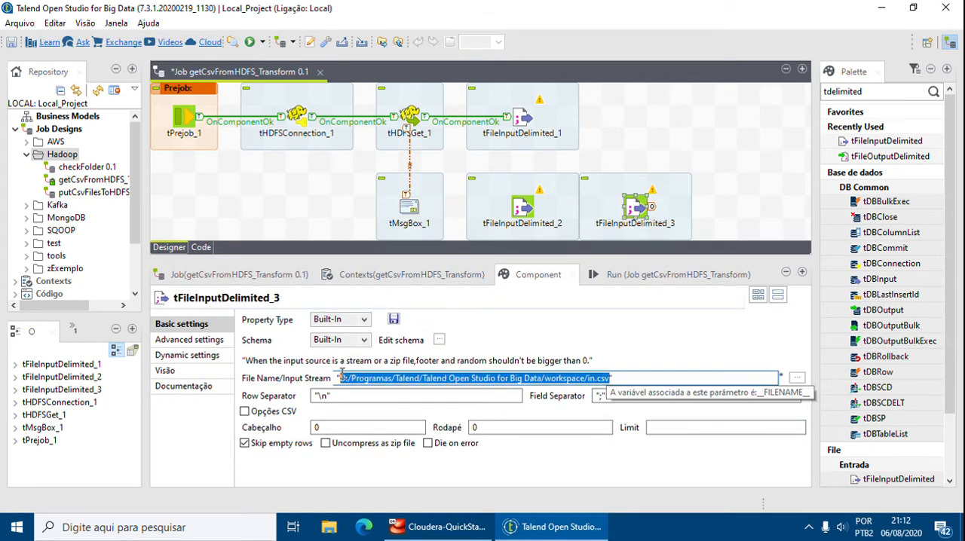
key("alt+Tab")
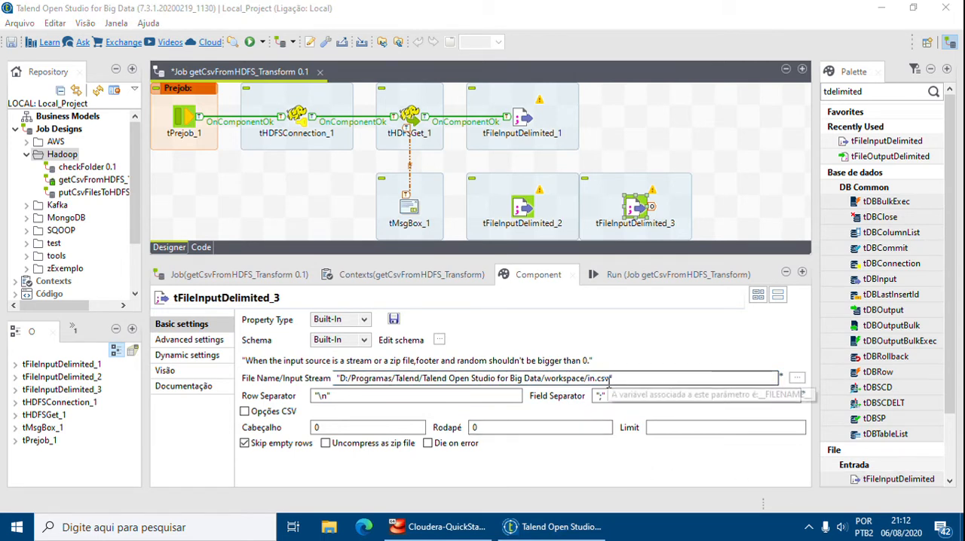
left_click_drag(612, 378, 326, 378)
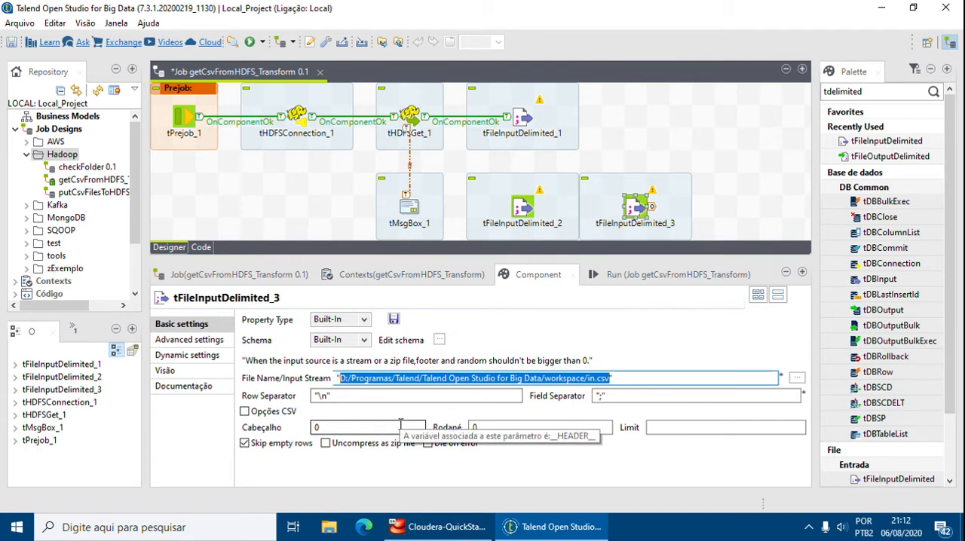
type("/")
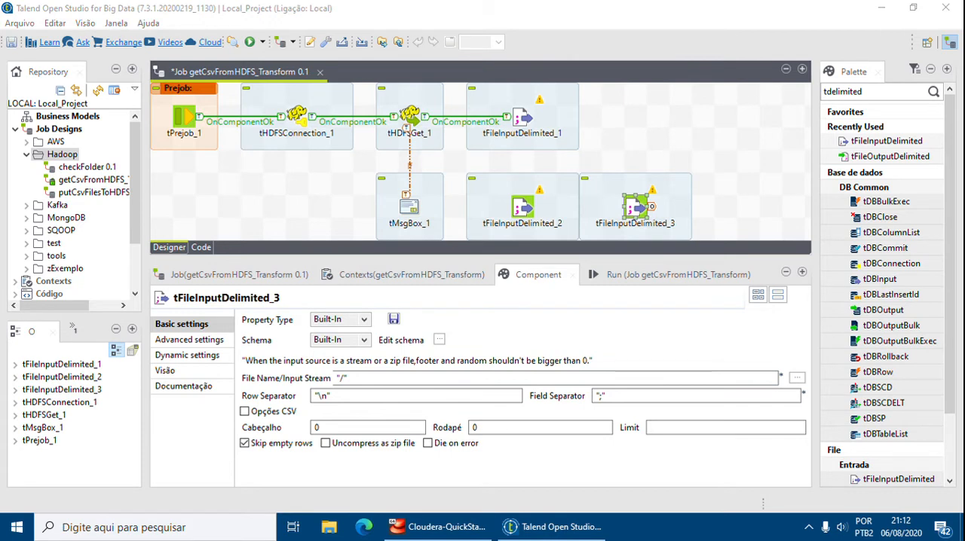
left_click_drag(340, 378, 356, 381)
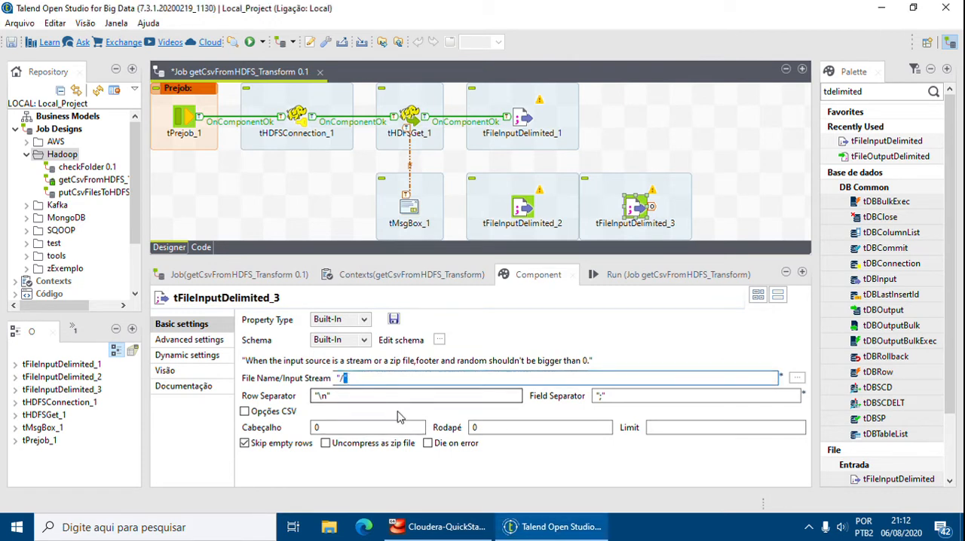
key("Left")
type("user")
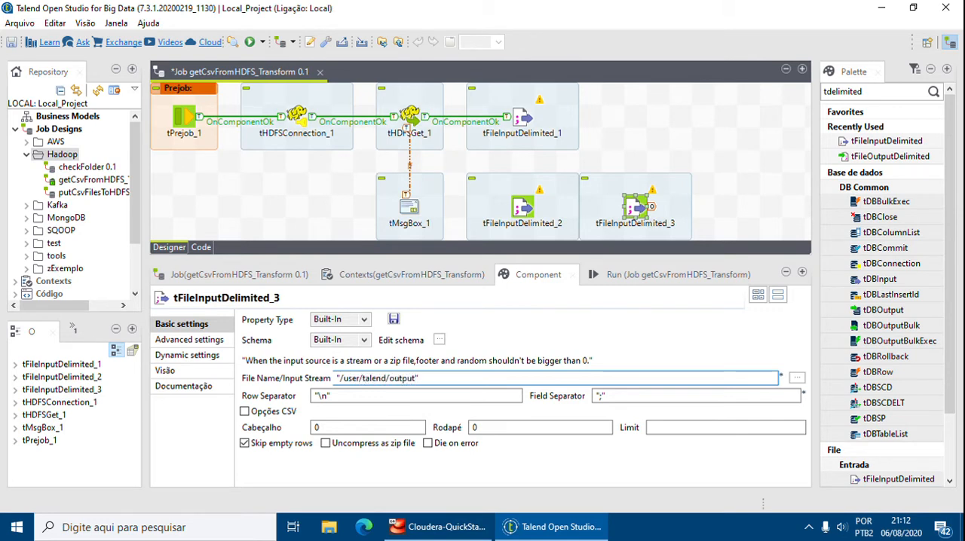
type("/talend/output/pagamento/tmp")
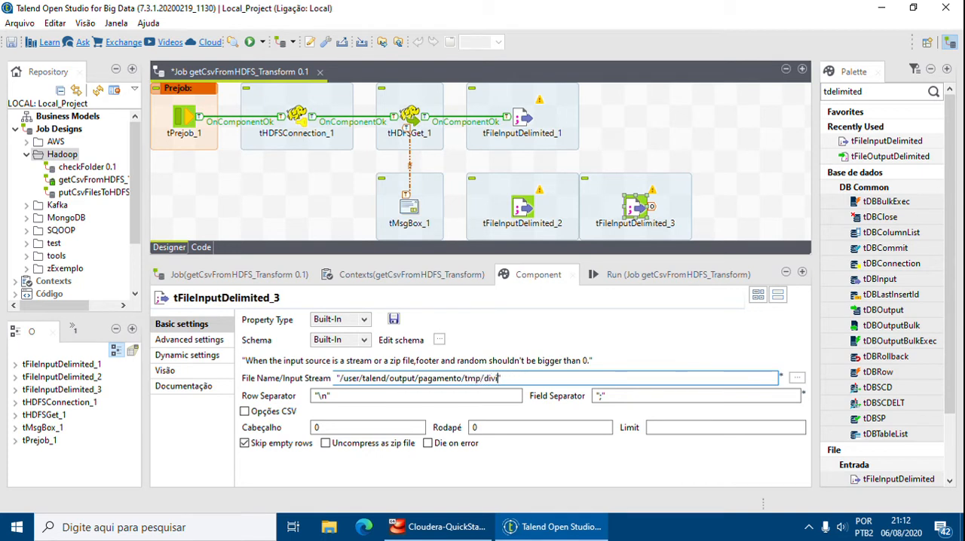
type("/departamento.cs")
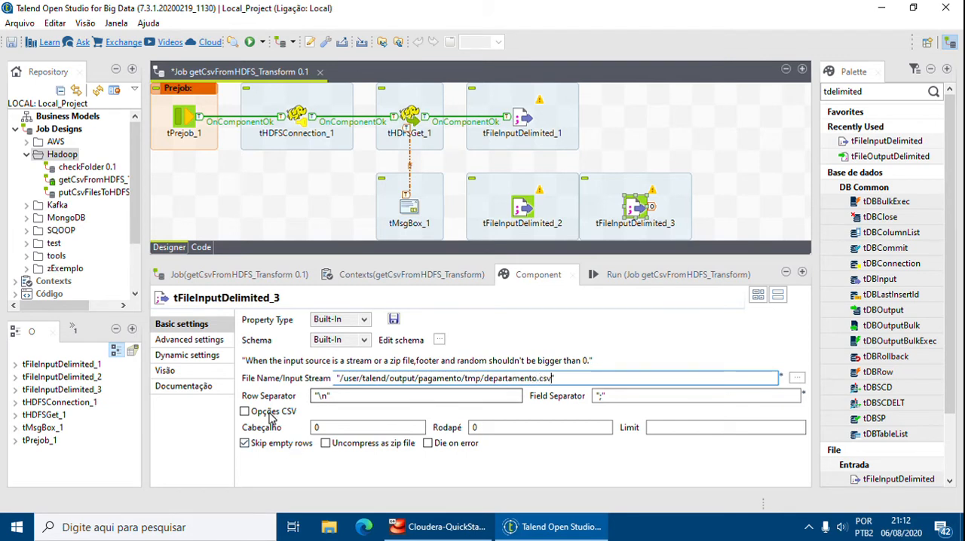
double_click(341, 423)
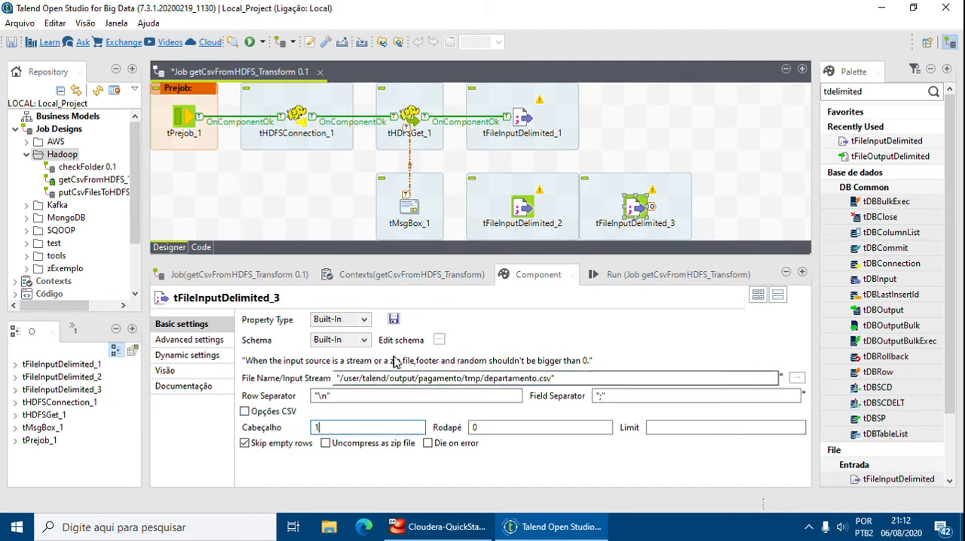
type("1")
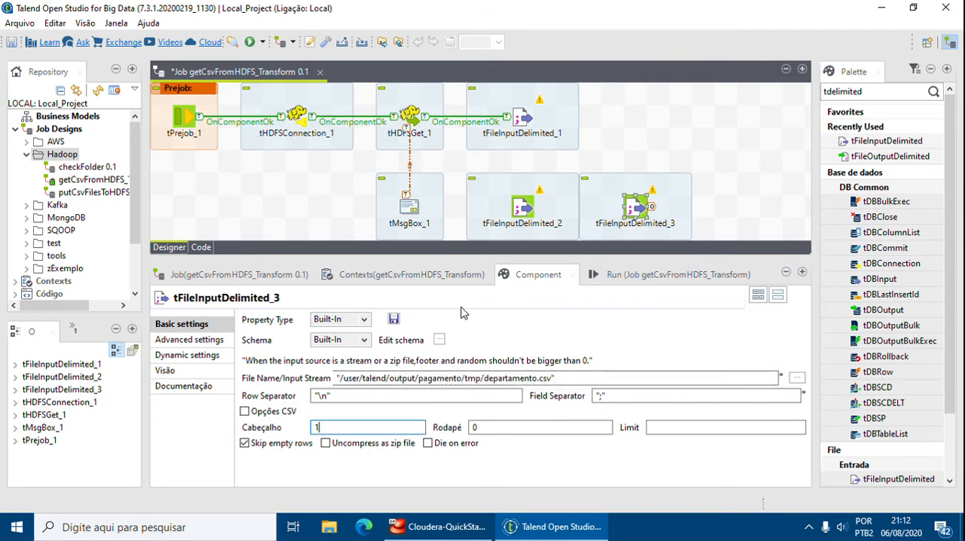
Add two columns named Codigo and Departamento to the schema of tFileInputDelimited_3.
left_click(438, 340)
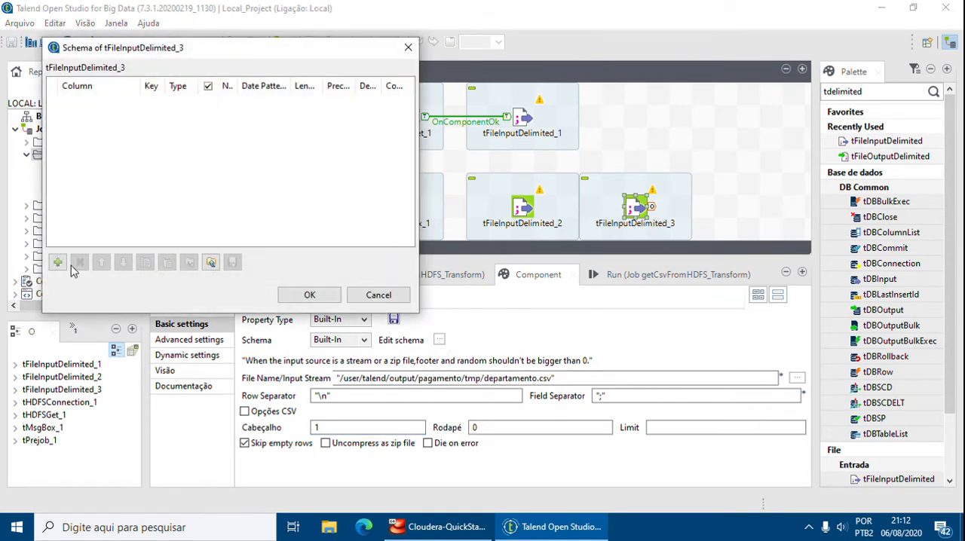
left_click(57, 262)
left_click(57, 262)
left_click(98, 101)
type("C")
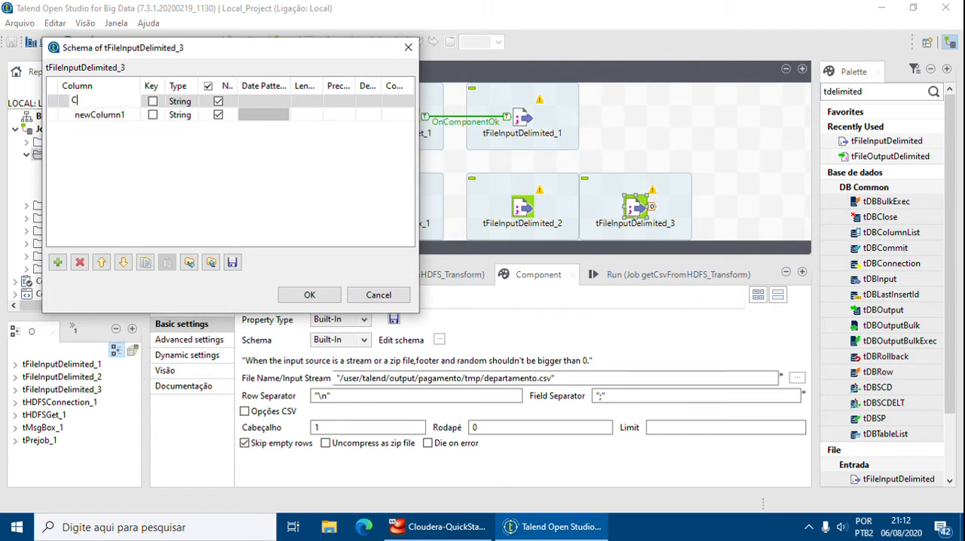
type("odig")
key("Return")
left_click(98, 114)
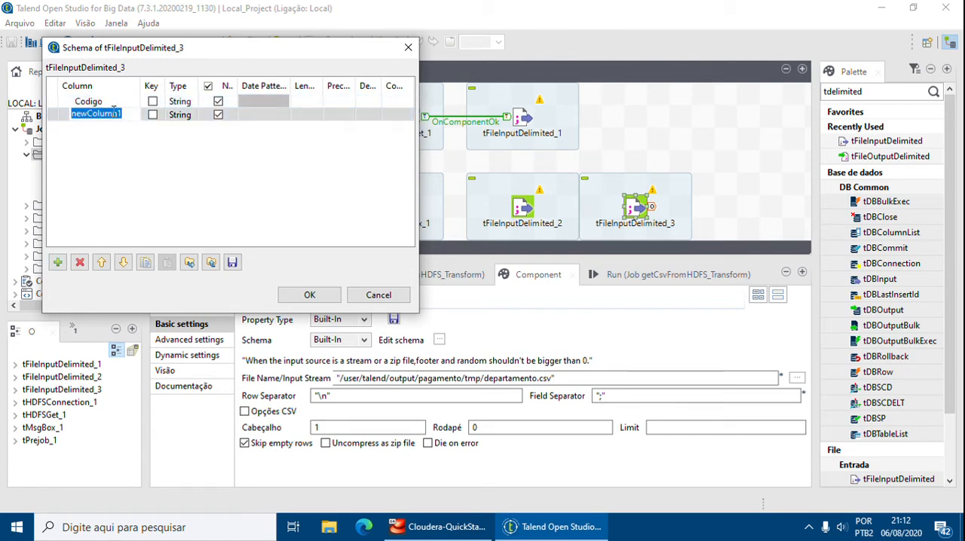
type("Departamento")
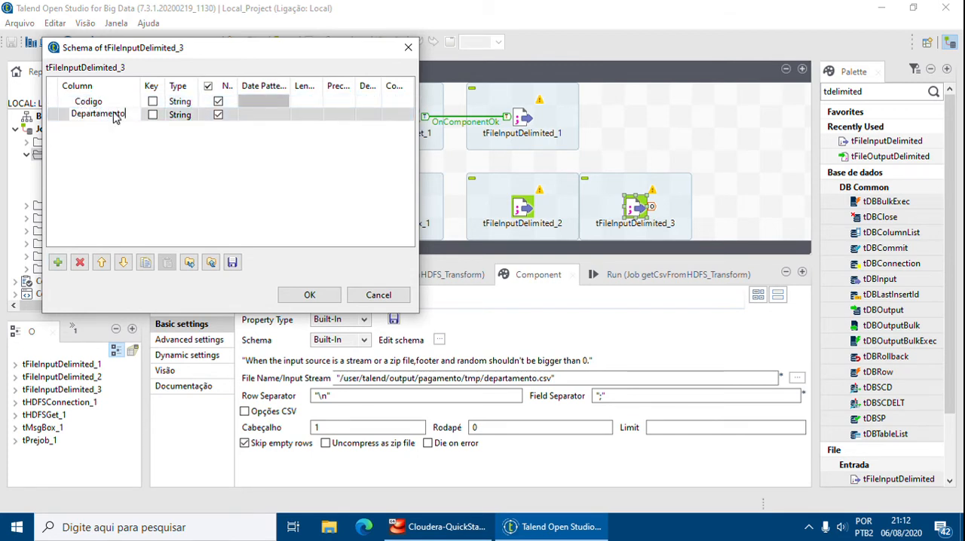
key("Return")
Make the Codigo column an Integer of length 11, set the Departamento column's length to 200, and accept the schema.
left_click(184, 102)
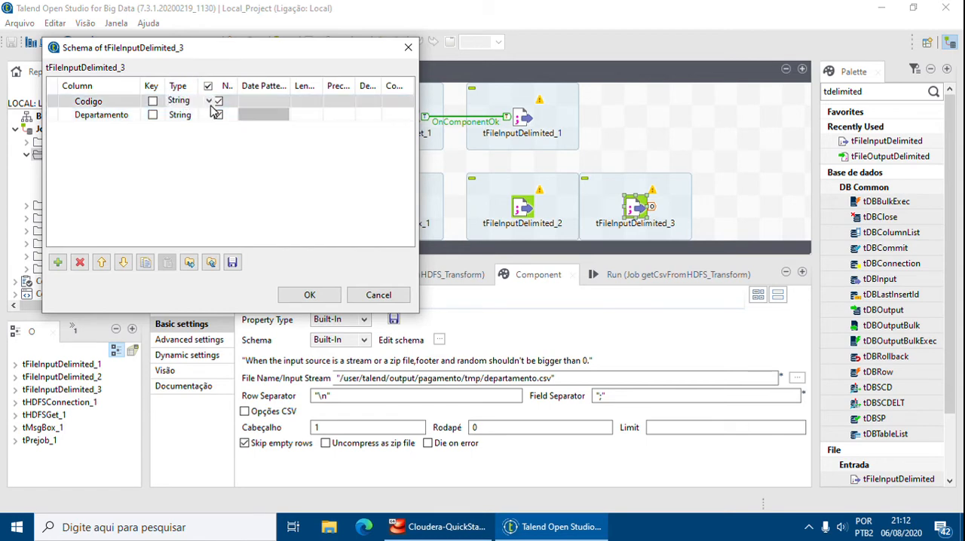
left_click(209, 101)
left_click(200, 198)
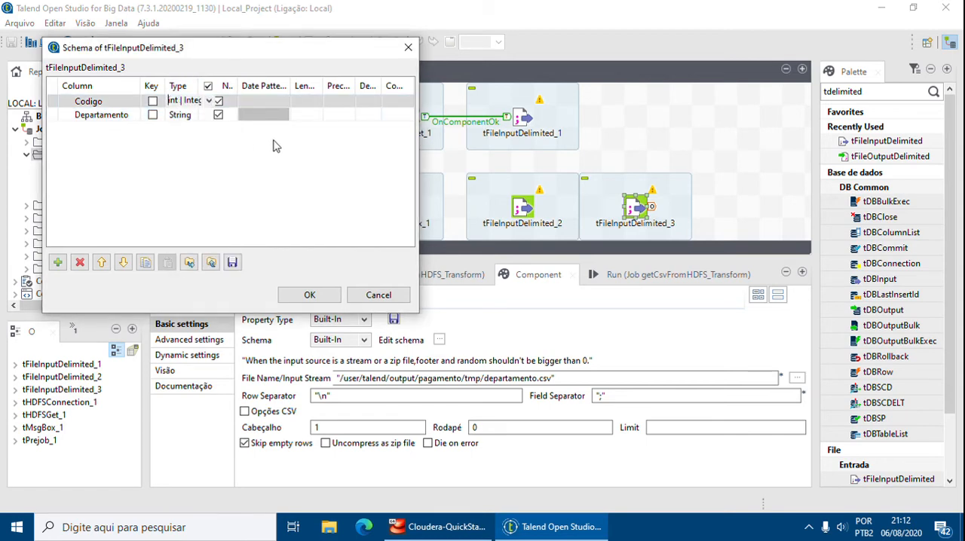
left_click(306, 106)
type("11")
left_click(300, 115)
type("2")
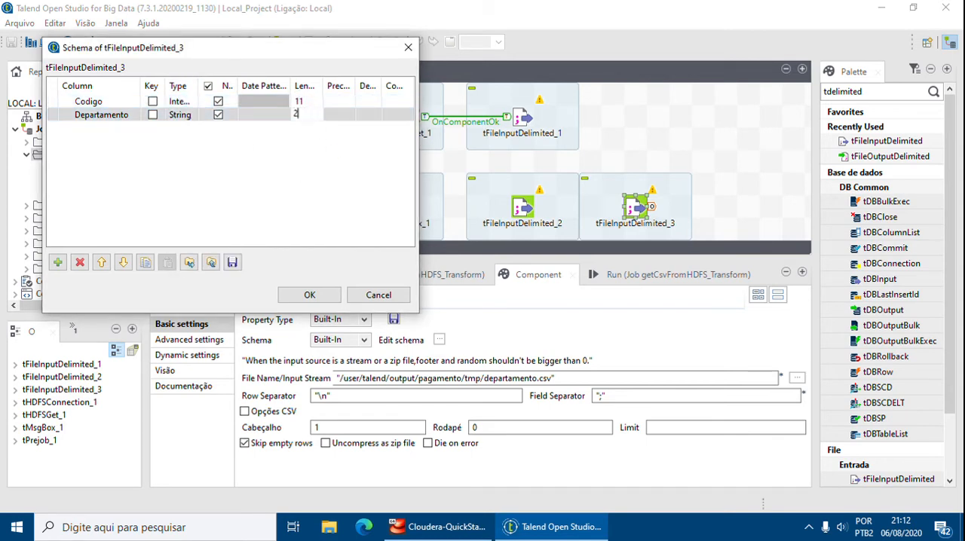
type("00")
left_click(359, 175)
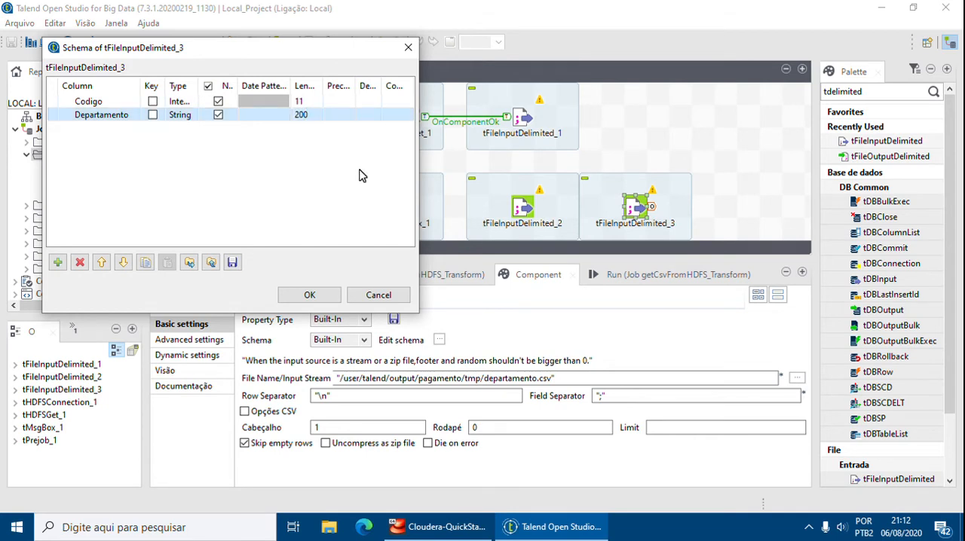
left_click(312, 295)
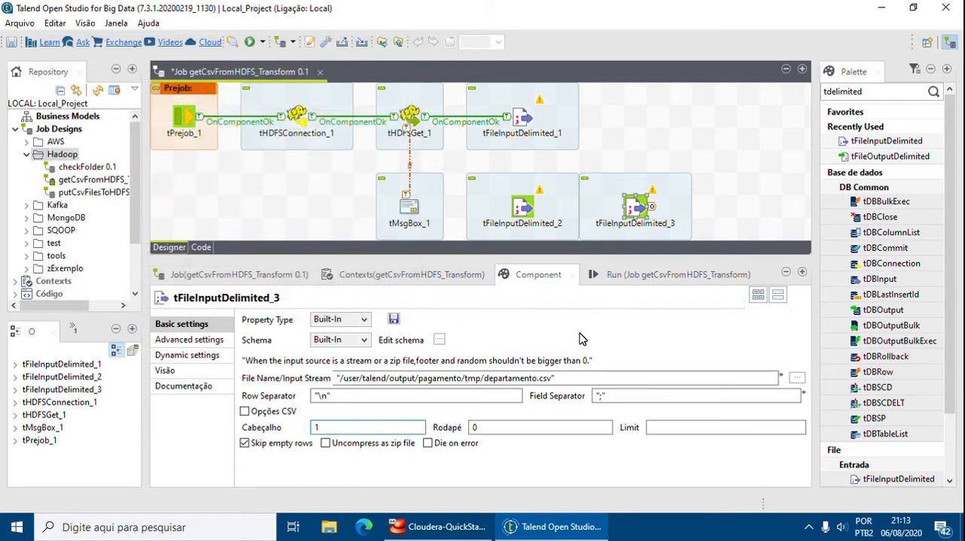
Move tFileInputDelimited_3 below tFileInputDelimited_2 and add a fourth tFileInputDelimited component beside it.
left_click_drag(668, 257, 668, 353)
left_click_drag(621, 213, 525, 300)
left_click(720, 285)
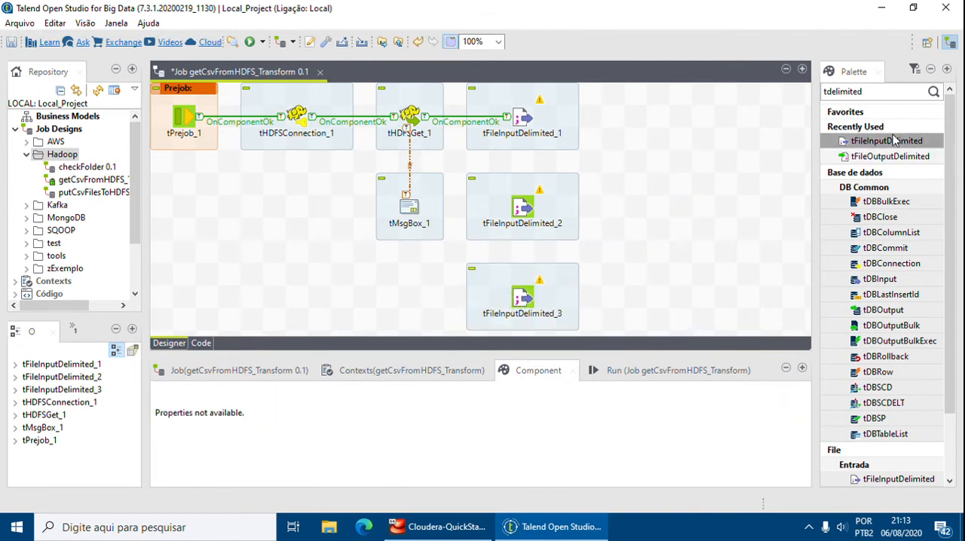
left_click_drag(893, 140, 625, 264)
left_click_drag(641, 295, 641, 295)
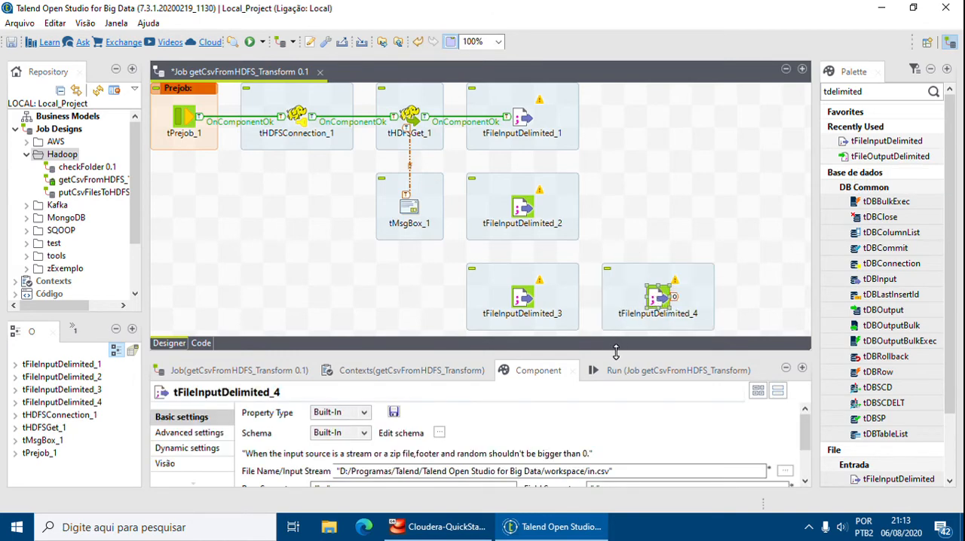
Set the file name of tFileInputDelimited_4 to "/talend/output/pagamento/tmp/divisao.csv" and its header row count to 1.
left_click_drag(616, 352, 633, 264)
left_click_drag(611, 383, 339, 370)
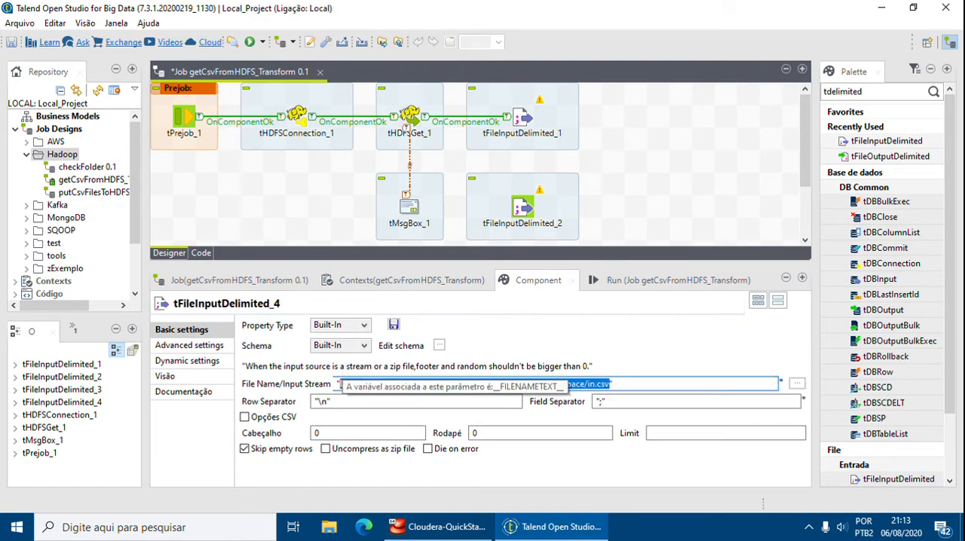
type("/")
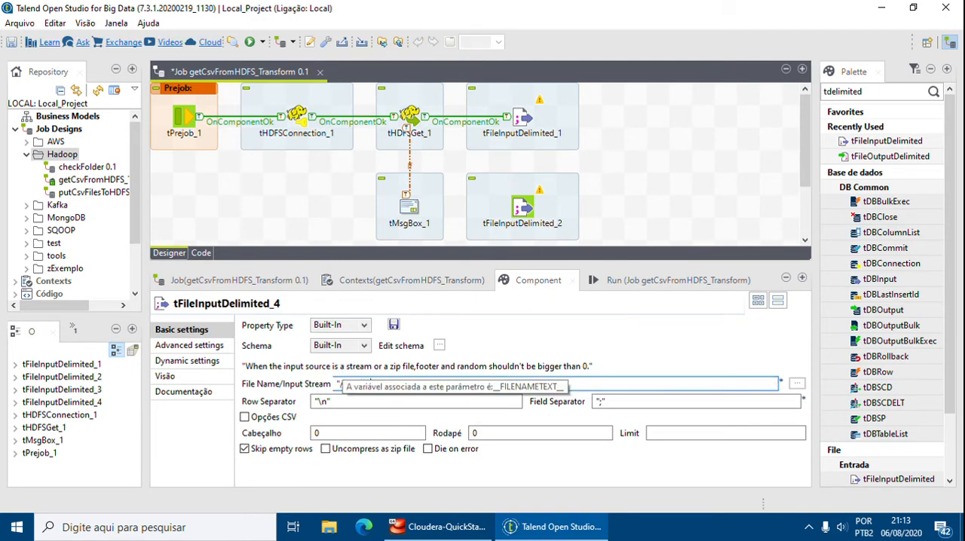
type("talend/output/pagamento/tmp/divisao.csv")
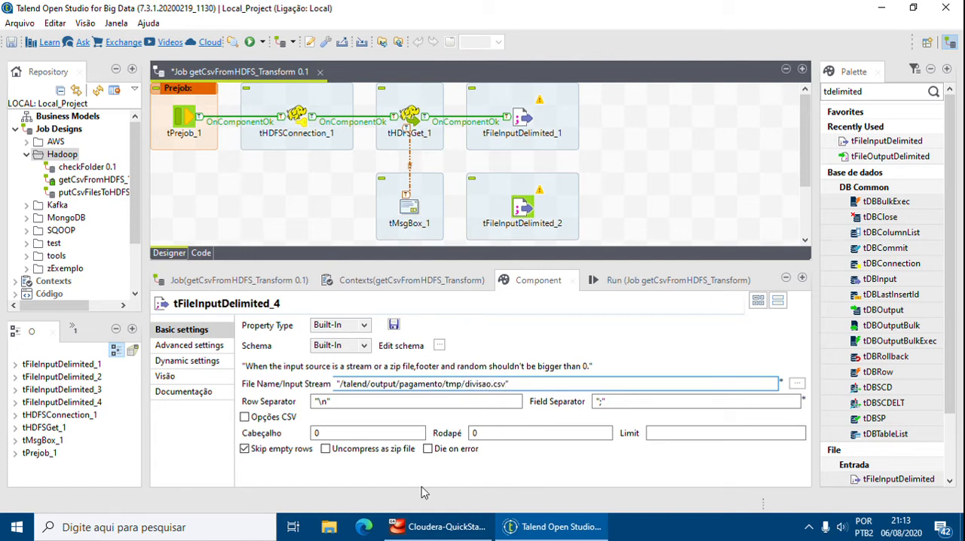
double_click(346, 435)
type("1")
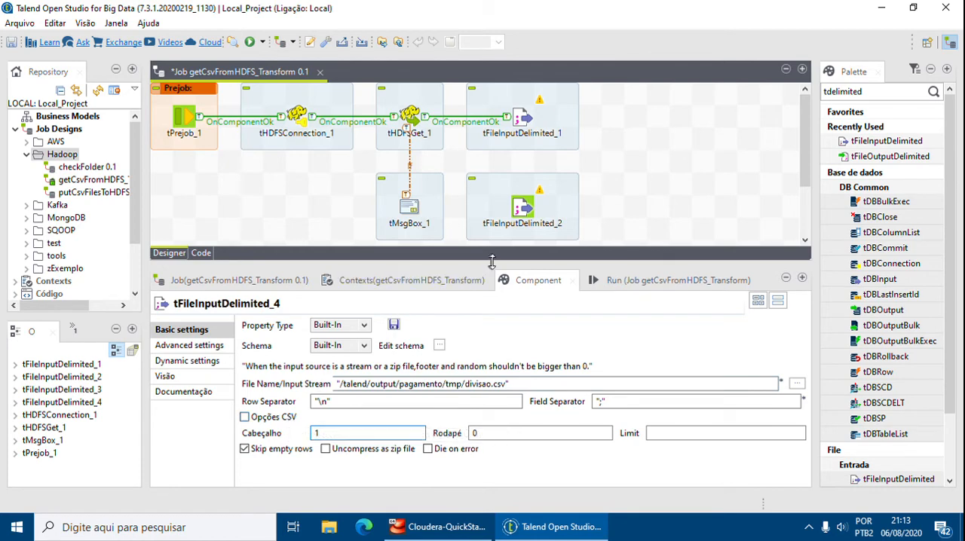
Add two columns named Codigo and Divisao to the schema of tFileInputDelimited_4.
left_click(440, 346)
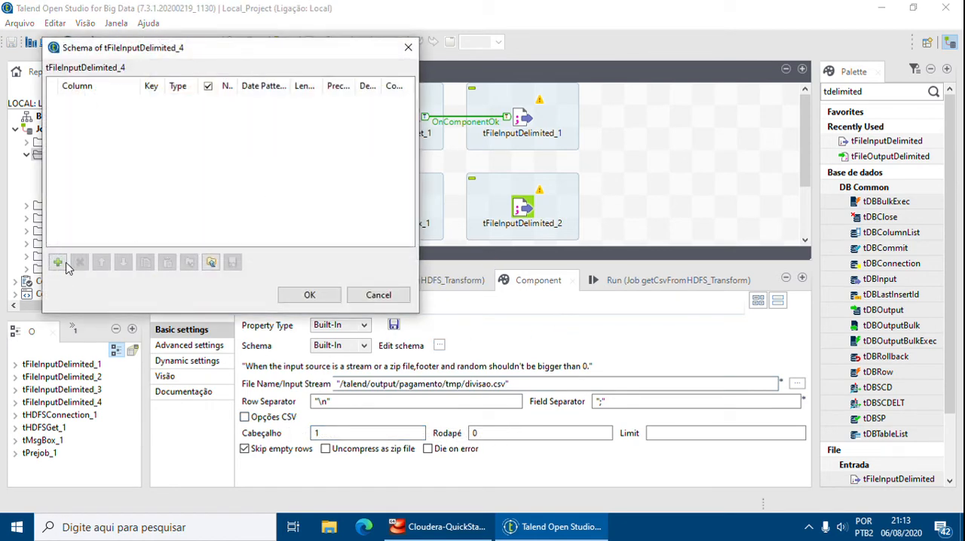
left_click(58, 262)
left_click(58, 262)
double_click(97, 101)
type("C")
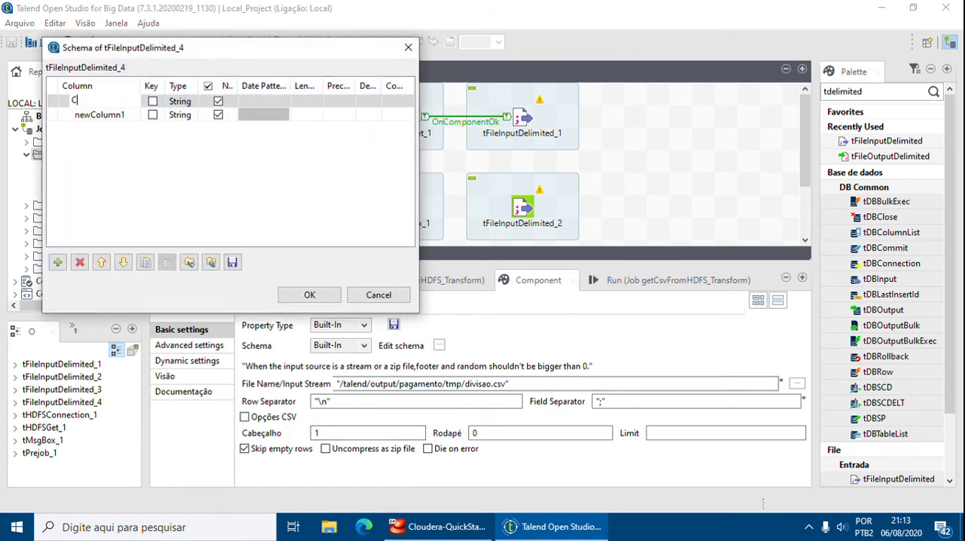
type("odigo")
key("Return")
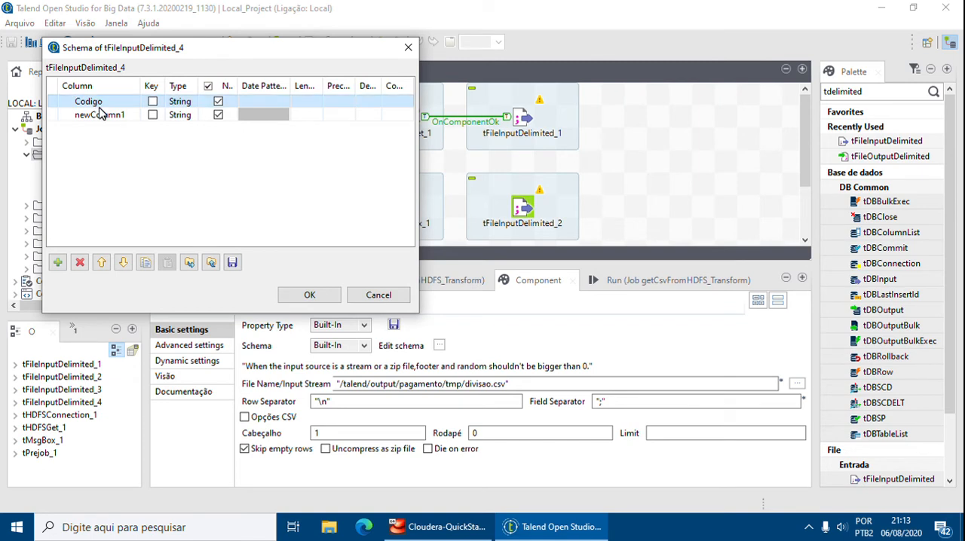
double_click(99, 115)
type("Divisao")
key("Return")
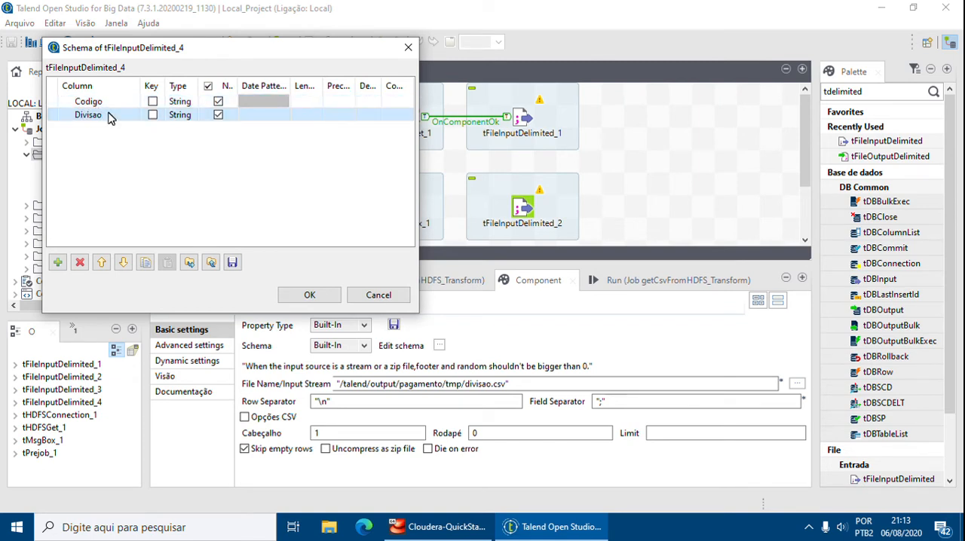
Make the Codigo column an Integer of length 11, set the Divisao column's length to 200, and accept the schema.
left_click(208, 104)
left_click(209, 102)
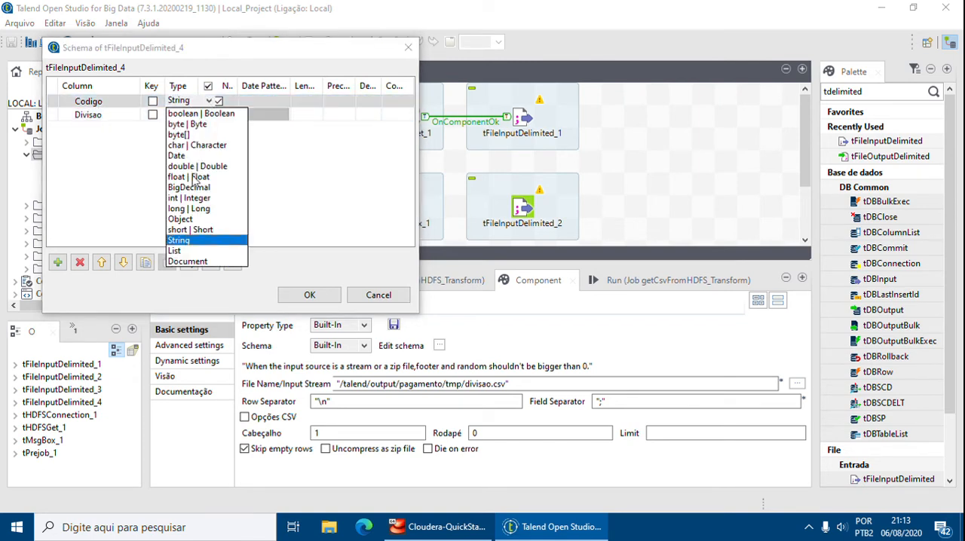
left_click(193, 199)
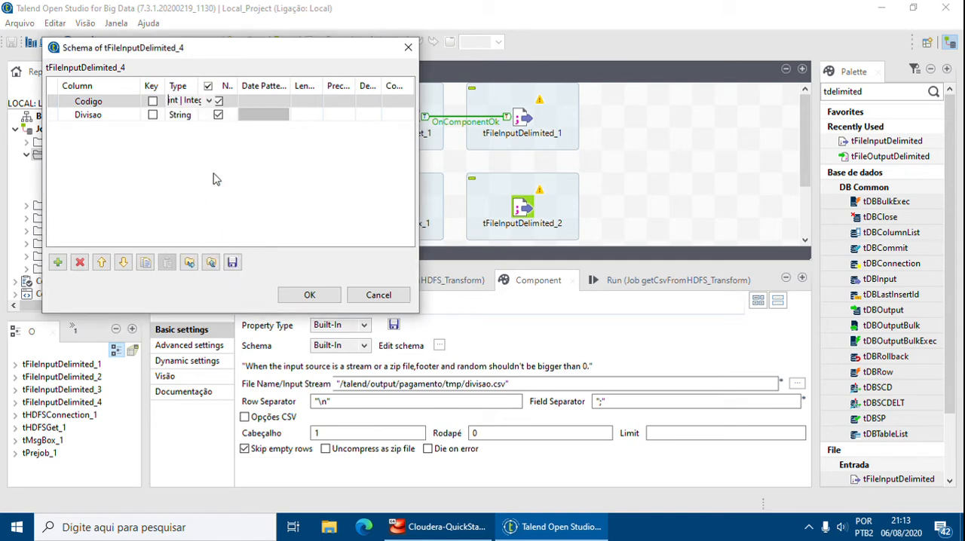
left_click(304, 103)
type("11")
left_click(305, 114)
type("200")
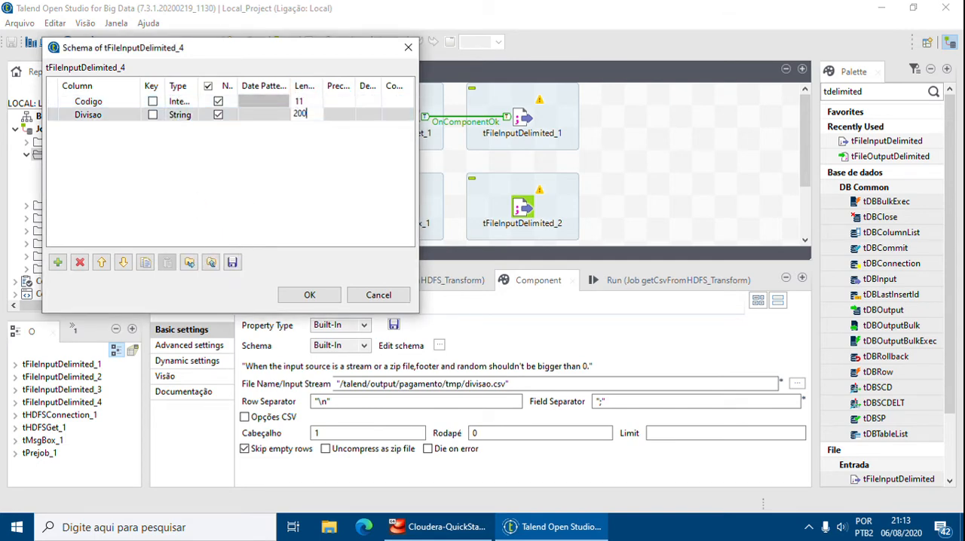
left_click(309, 295)
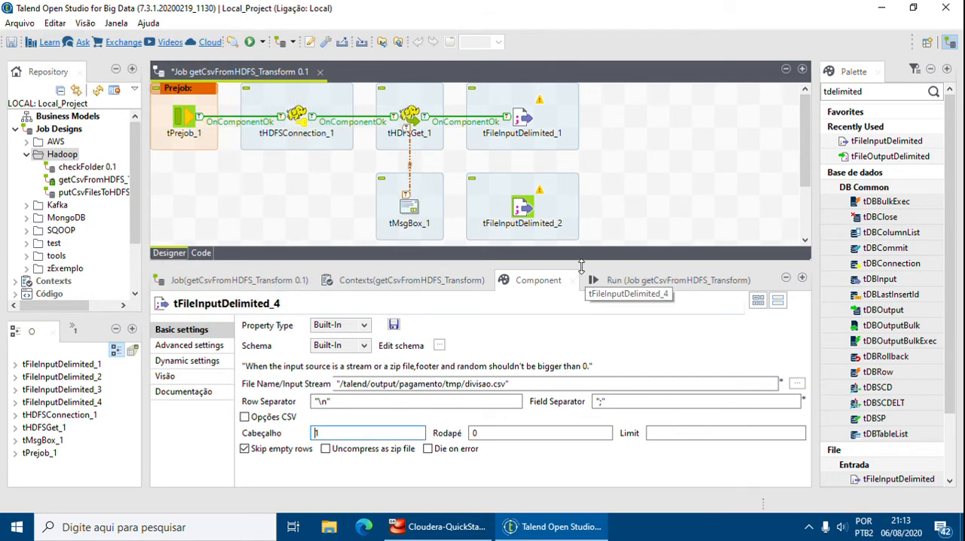
Add a fifth tFileInputDelimited component to the job beside tFileInputDelimited_4.
left_click_drag(585, 305, 585, 414)
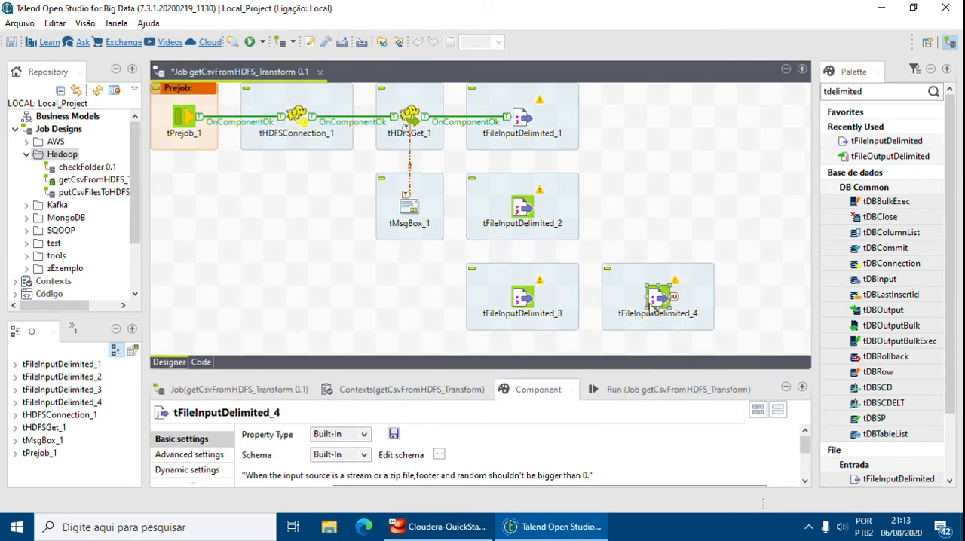
left_click_drag(887, 141, 780, 298)
left_click(761, 321)
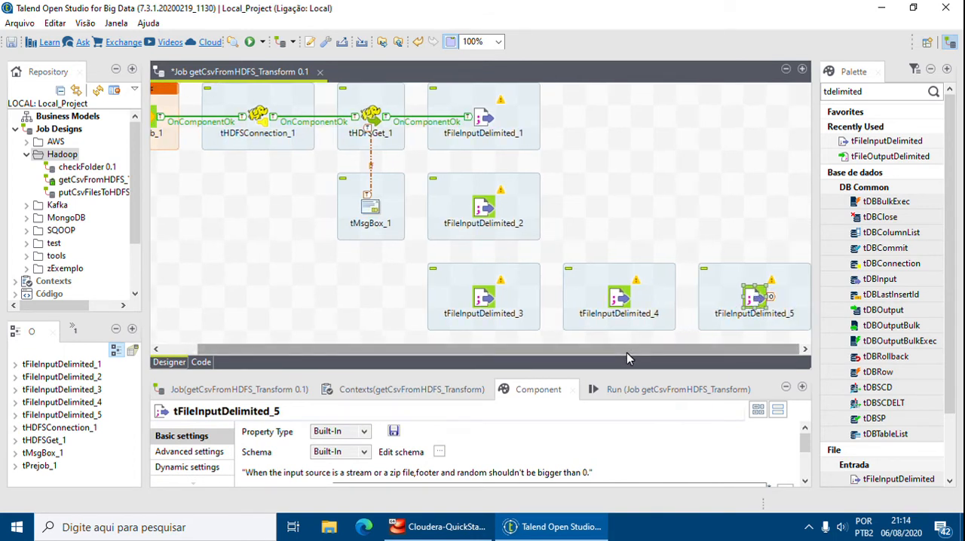
Replace the default file path of tFileInputDelimited_5 with "/" as the start of the new path.
left_click_drag(591, 374, 591, 211)
left_click_drag(607, 330, 354, 321)
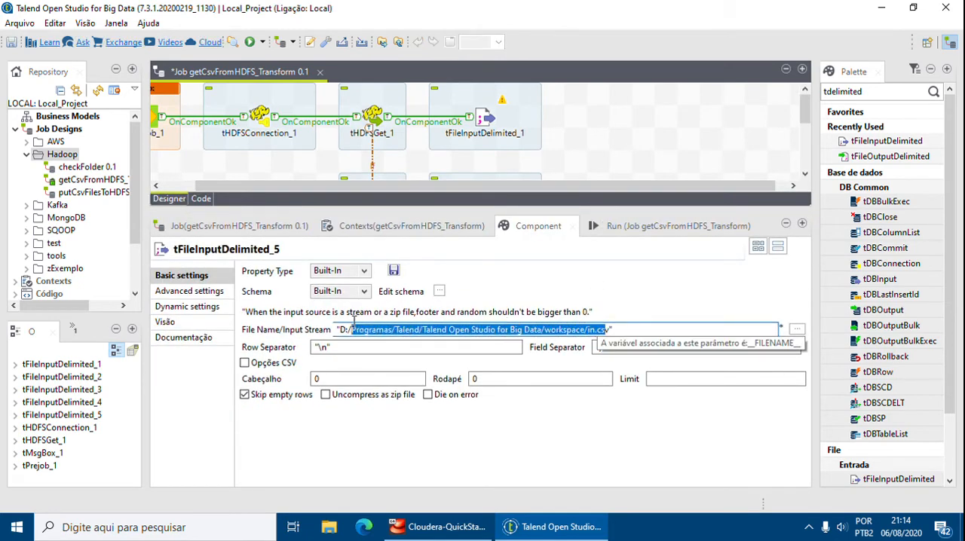
key("BackSpace")
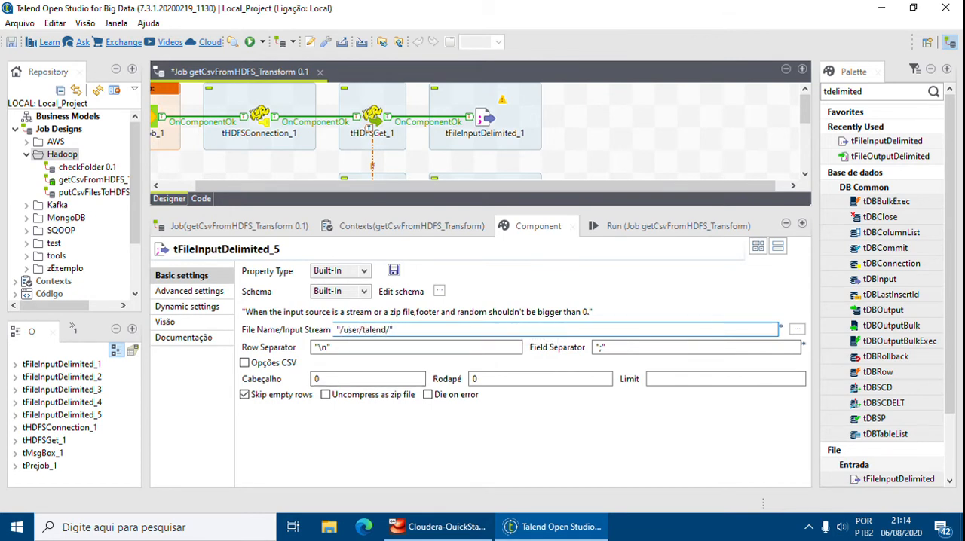
key("BackSpace")
key("BackSpace")
key("BackSpace")
key("BackSpace")
key("BackSpace")
key("BackSpace")
key("BackSpace")
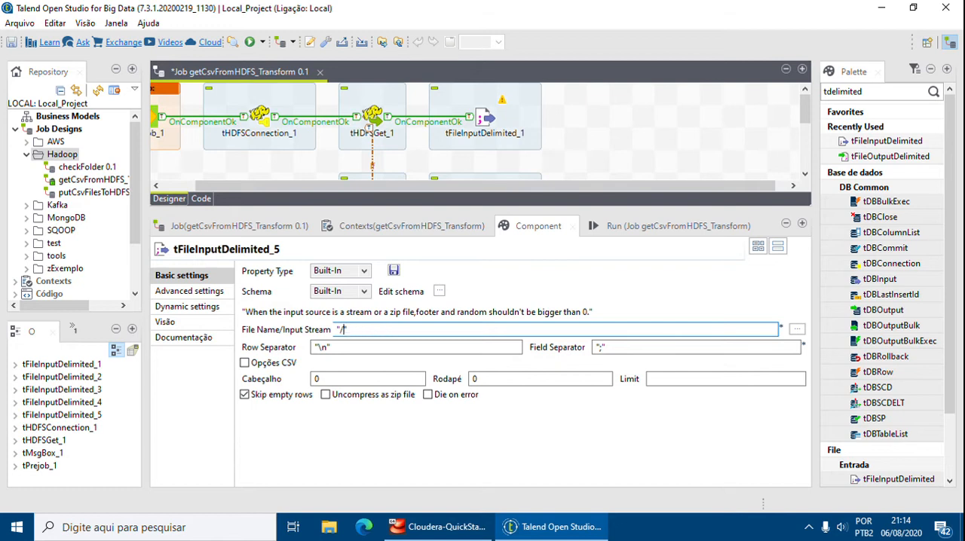
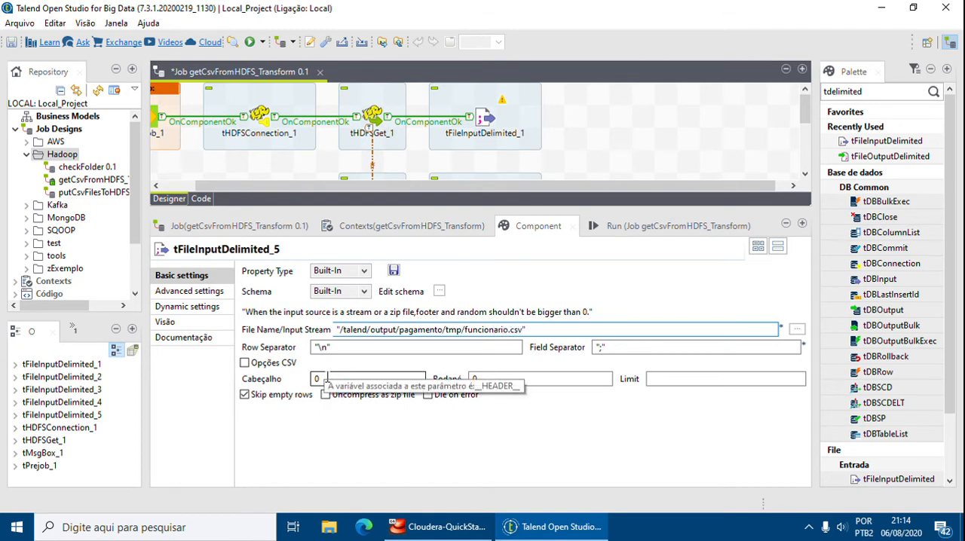
Set the header of tFileInputDelimited_5 to 1 and open its schema for editing.
left_click_drag(327, 377, 251, 381)
type("1")
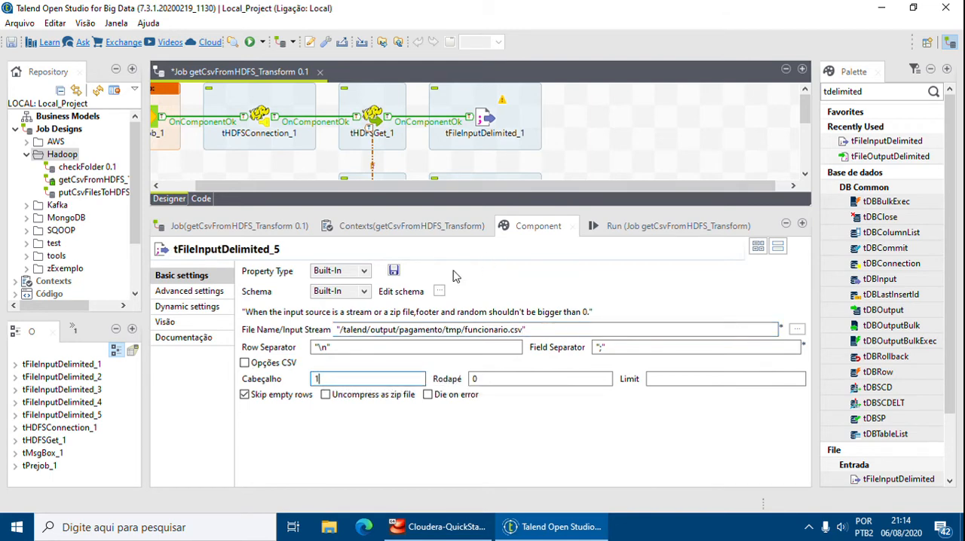
left_click(439, 291)
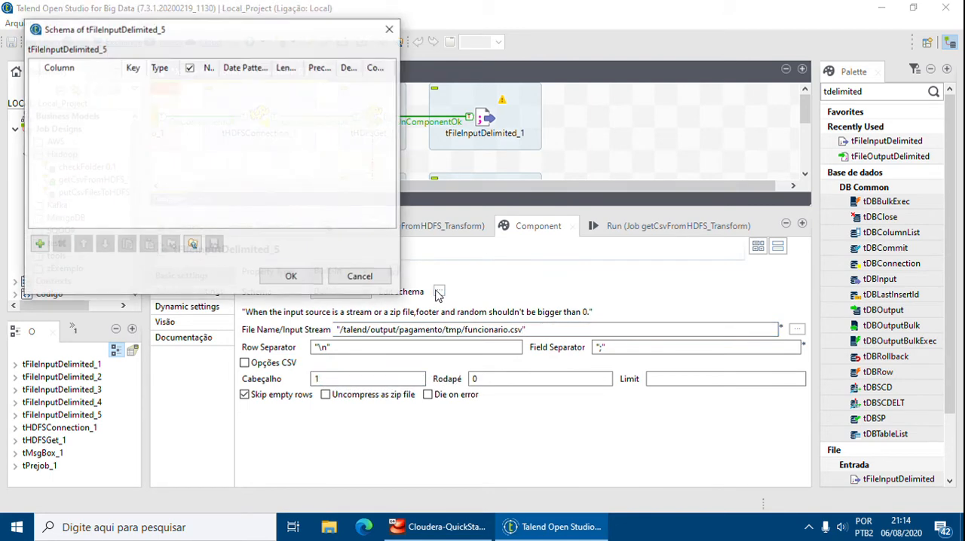
Add three columns named Codigo, Nome and Sobrenome to the schema of tFileInputDelimited_5.
left_click(43, 249)
left_click(42, 249)
left_click(81, 84)
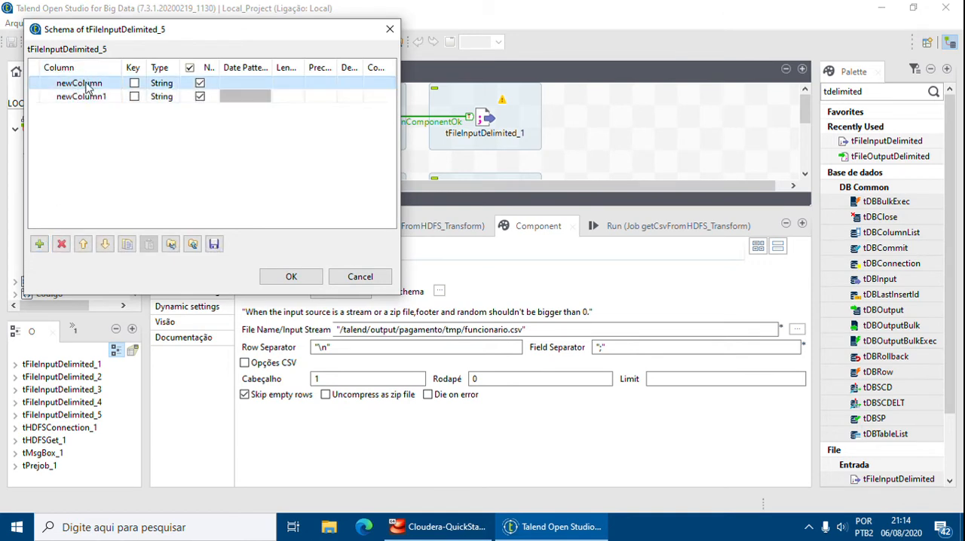
left_click(86, 85)
type("c")
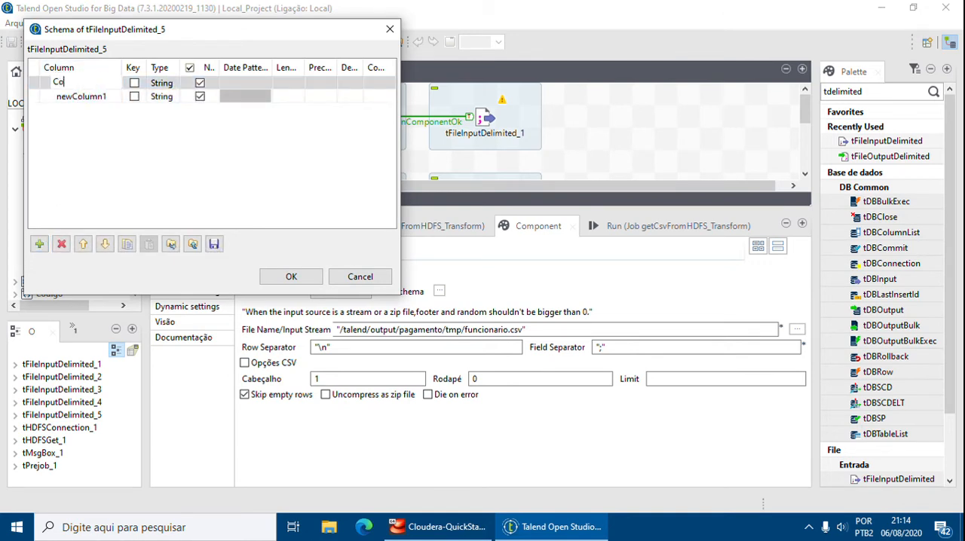
left_click(83, 96)
left_click(85, 97)
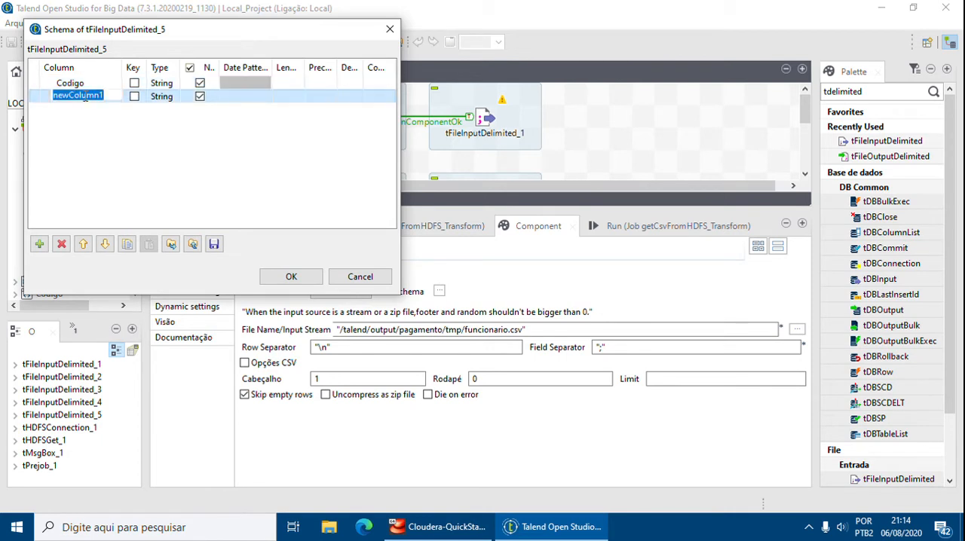
type("Nome")
key("Return")
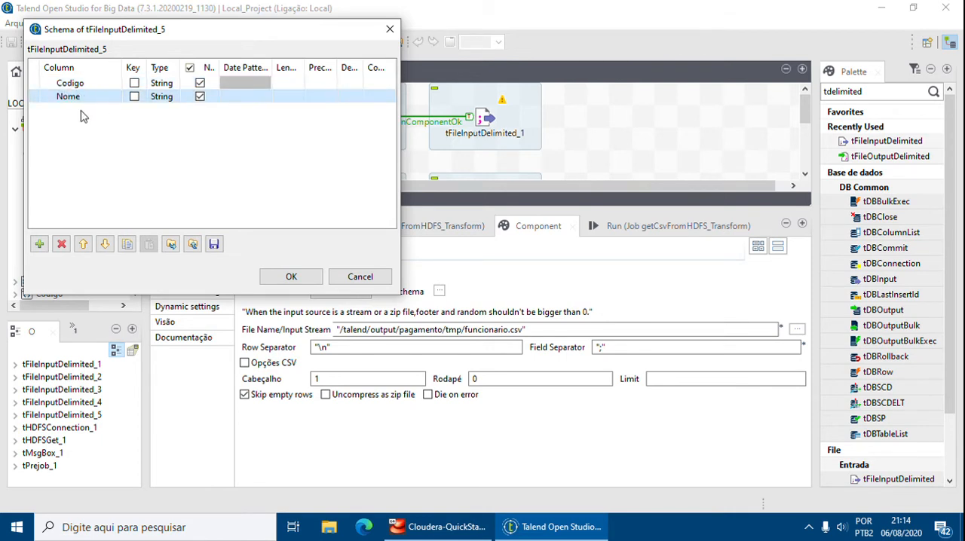
left_click(40, 244)
left_click(76, 109)
type("Sobrenome")
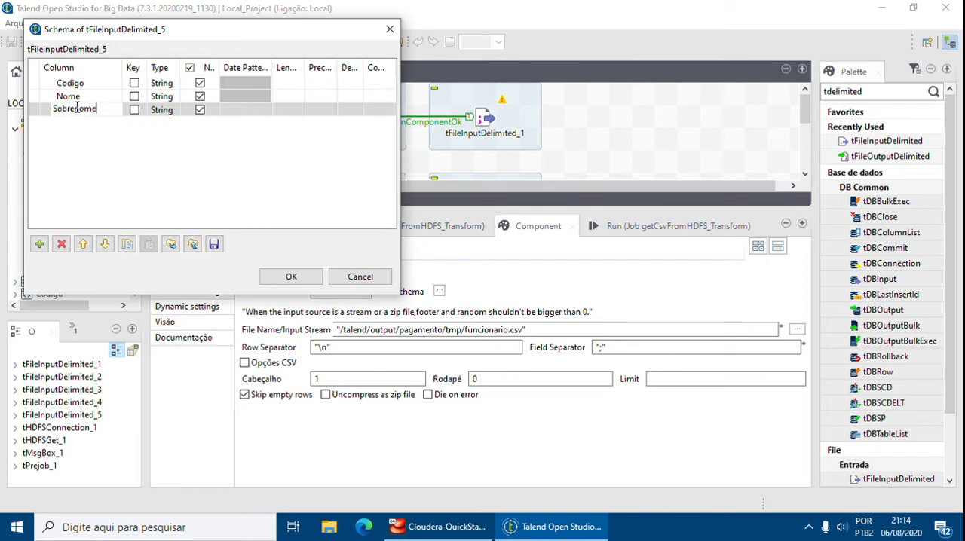
key("Return")
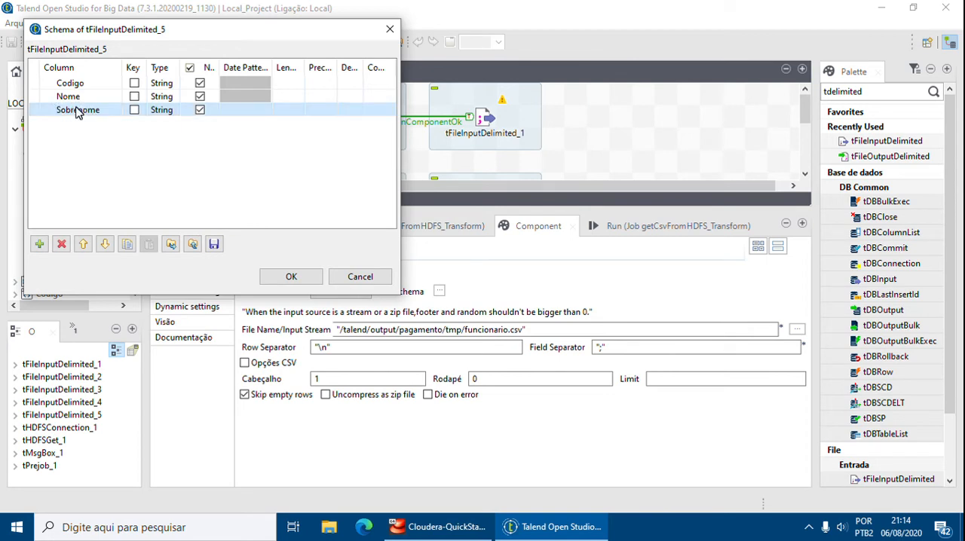
Make Codigo an Integer of length 11, set the lengths of Nome and Sobrenome to 200, and accept the schema.
left_click(165, 85)
left_click(190, 82)
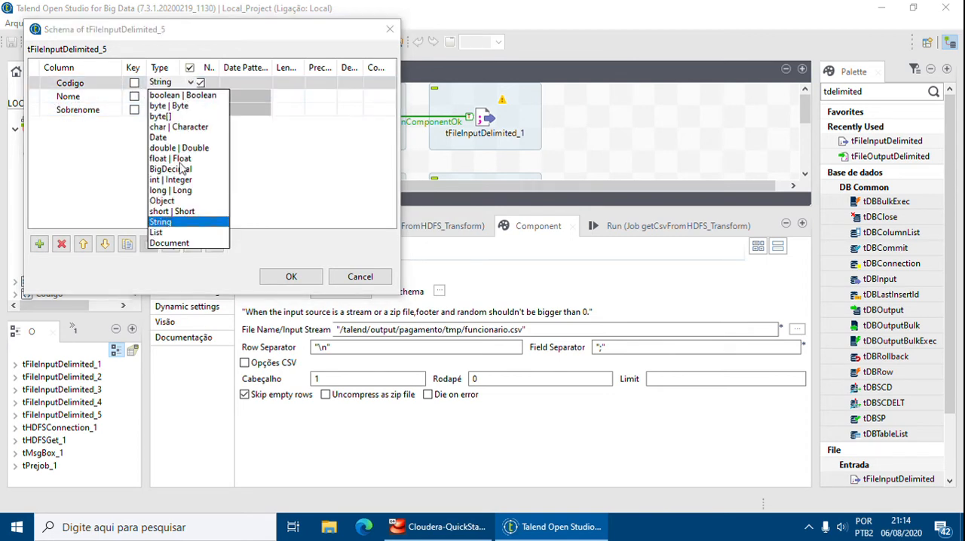
left_click(182, 182)
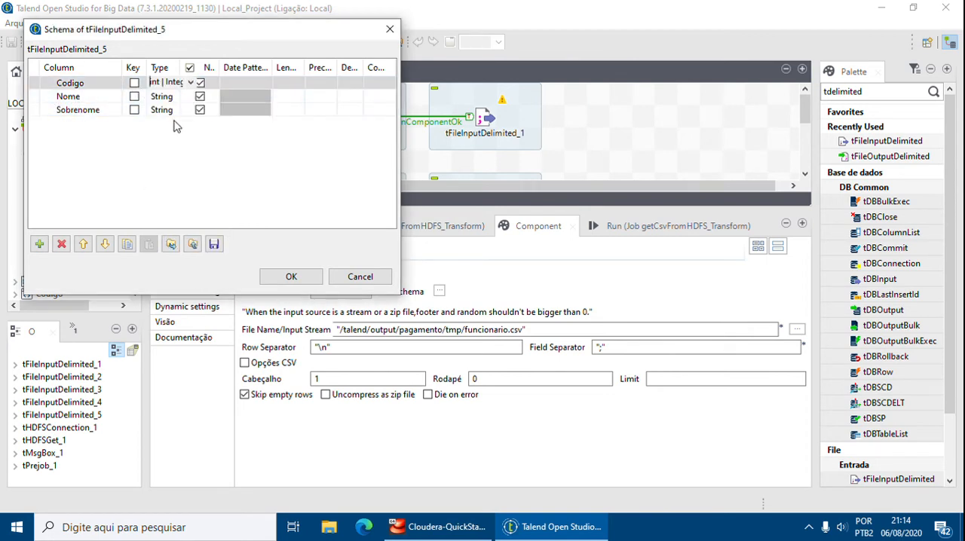
left_click(290, 84)
type("11")
left_click(294, 95)
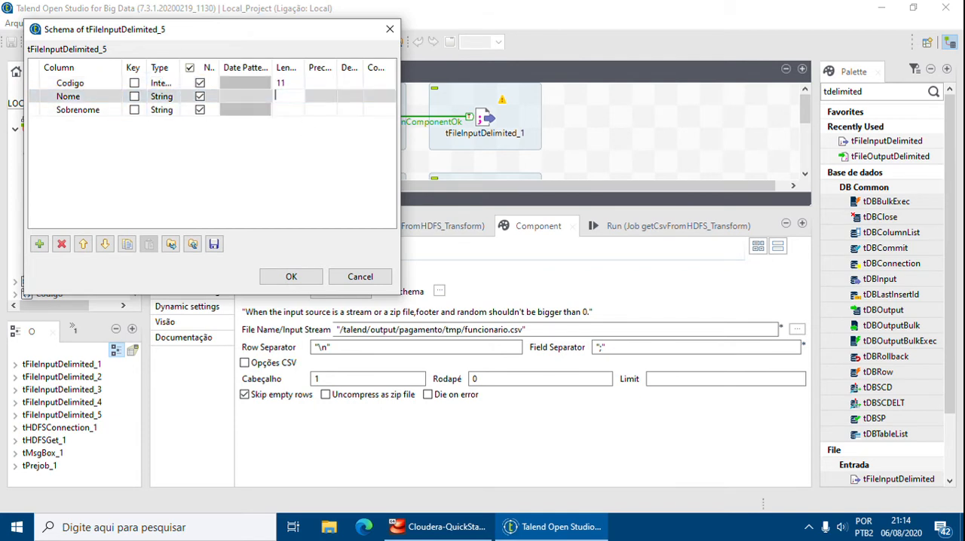
type("200")
left_click(292, 112)
type("2")
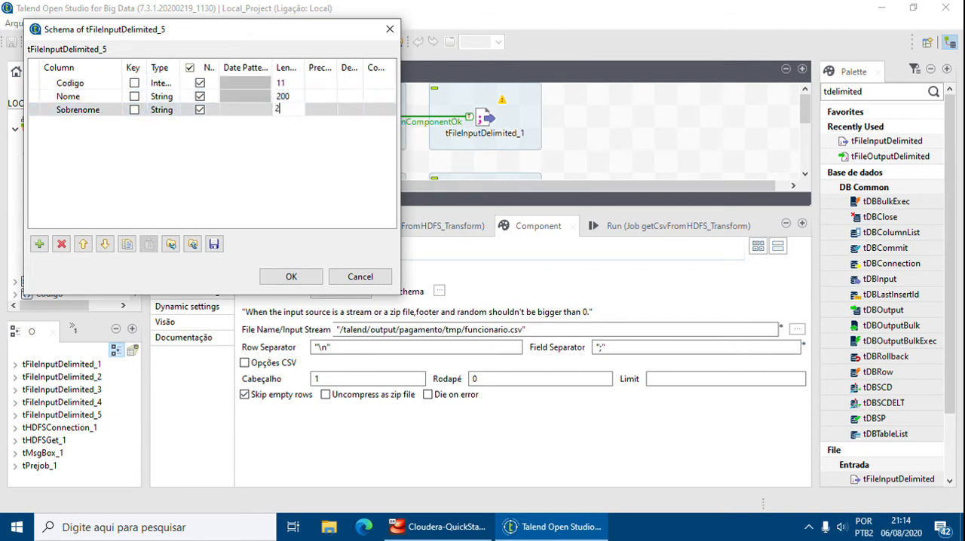
type("00")
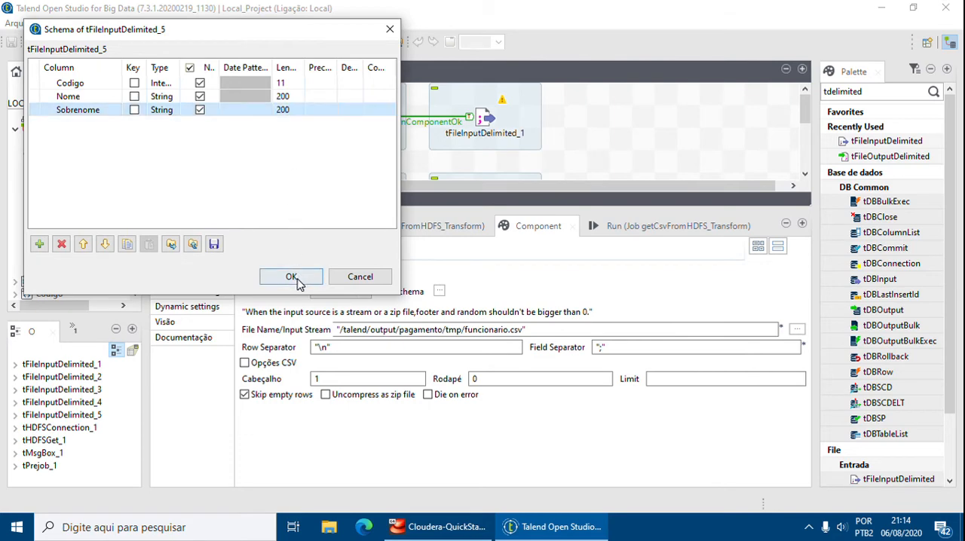
left_click(292, 277)
Enlarge the job design area, find the tMap component, and place it beside tFileInputDelimited_1.
left_click_drag(555, 212, 564, 409)
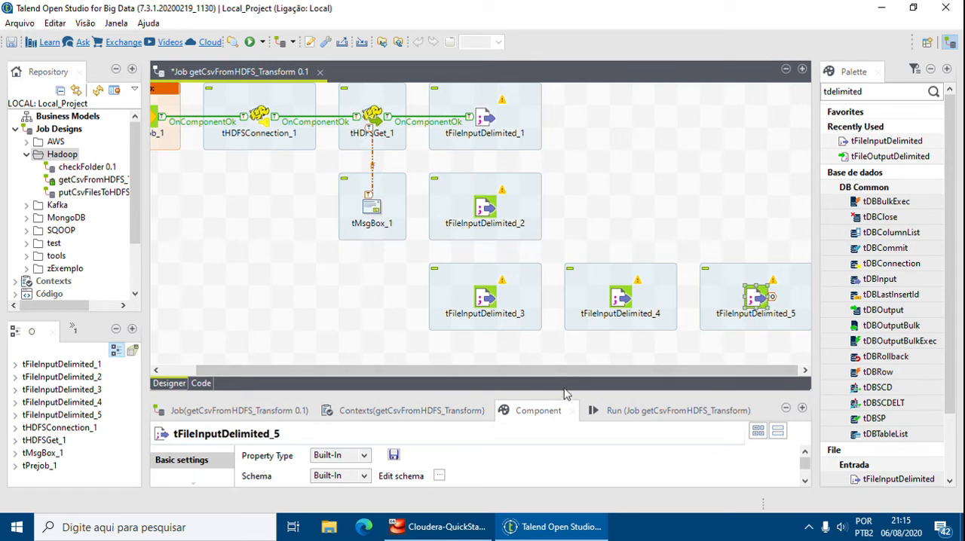
left_click(575, 528)
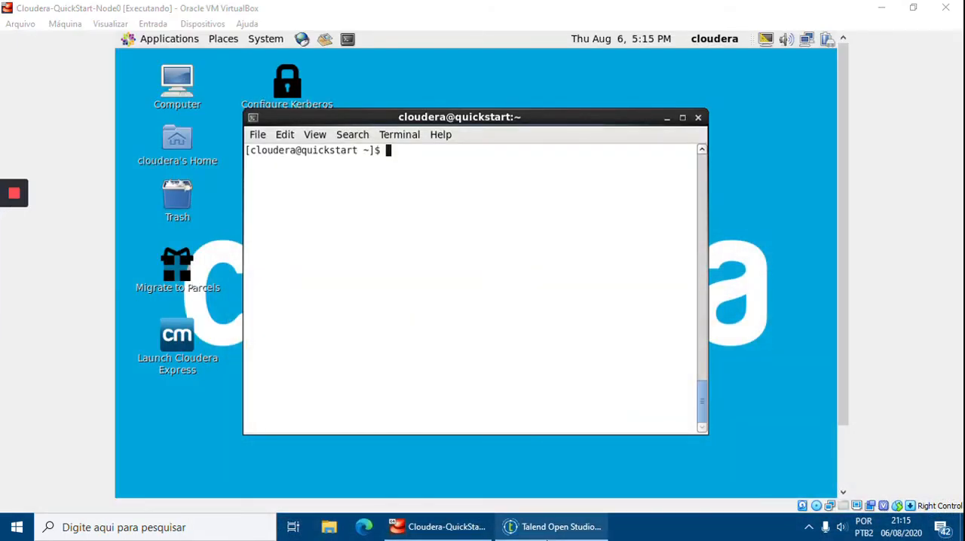
left_click(558, 527)
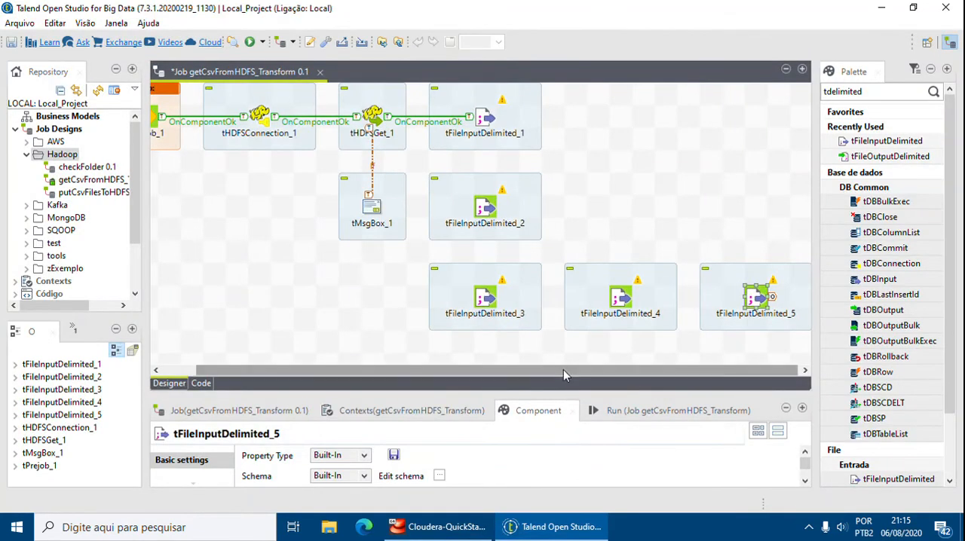
left_click_drag(576, 371, 576, 371)
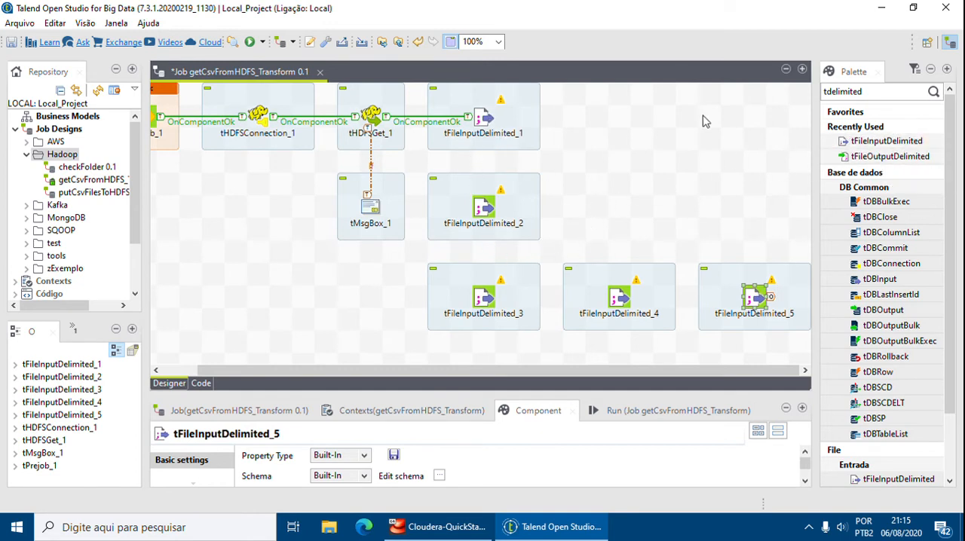
double_click(879, 90)
type("tmap")
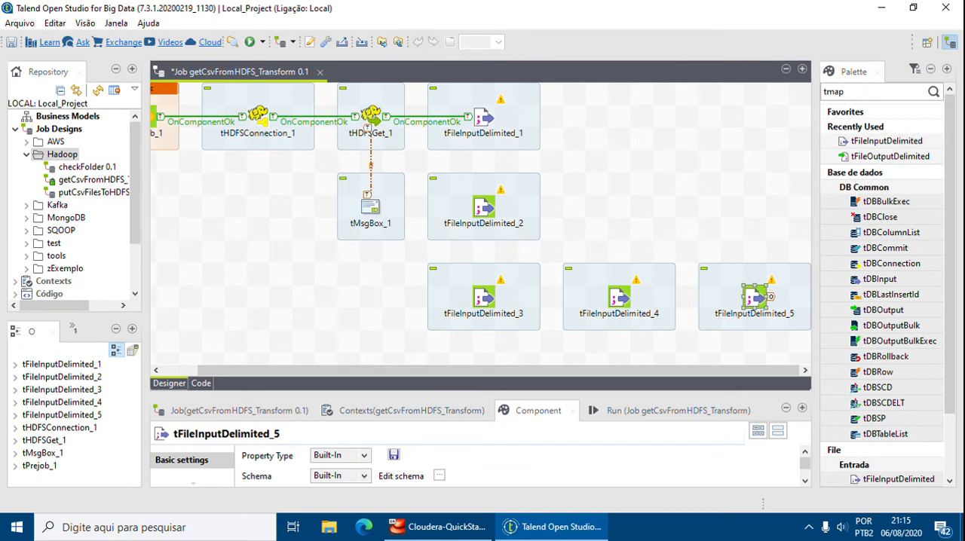
key("Return")
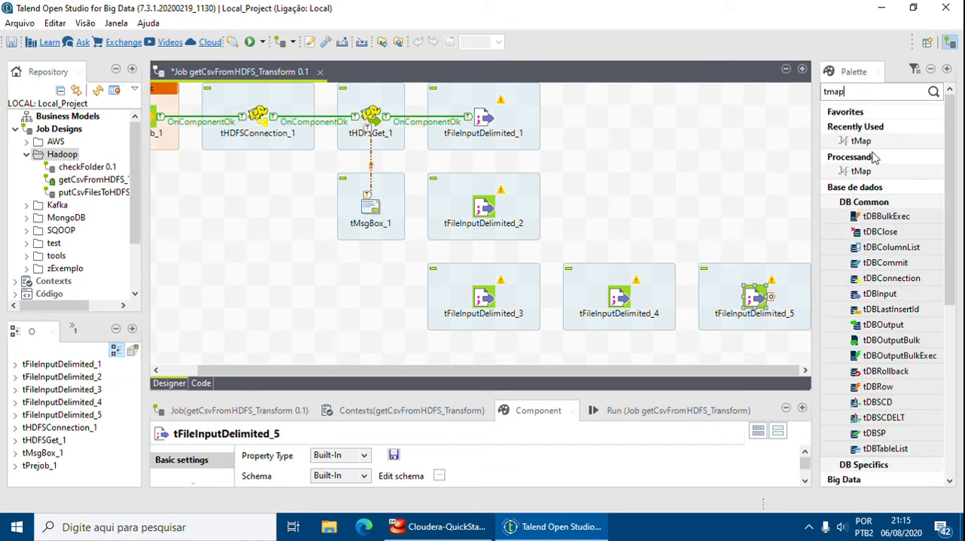
left_click_drag(682, 130, 622, 121)
Find the delimited file components and place a tFileOutputDelimited beside tMap_1.
left_click(867, 92)
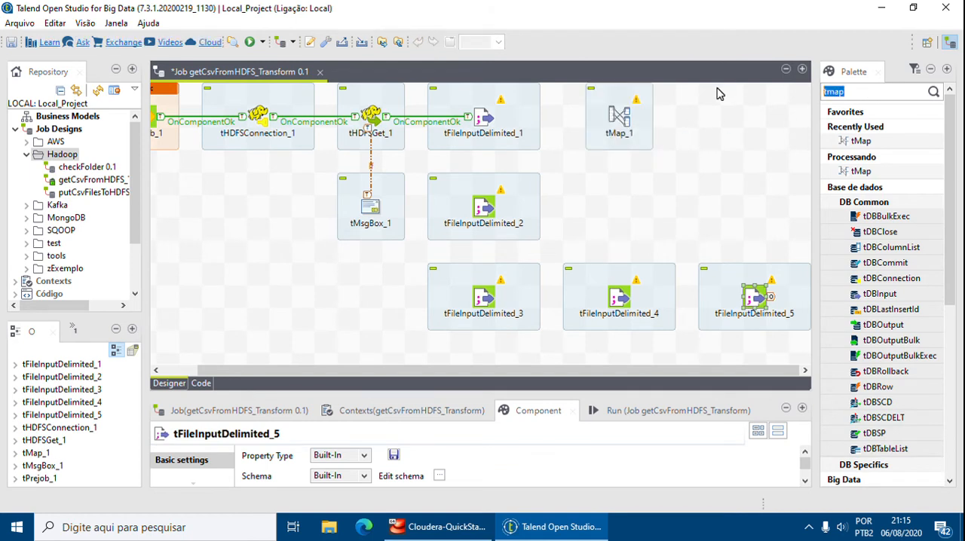
key("BackSpace")
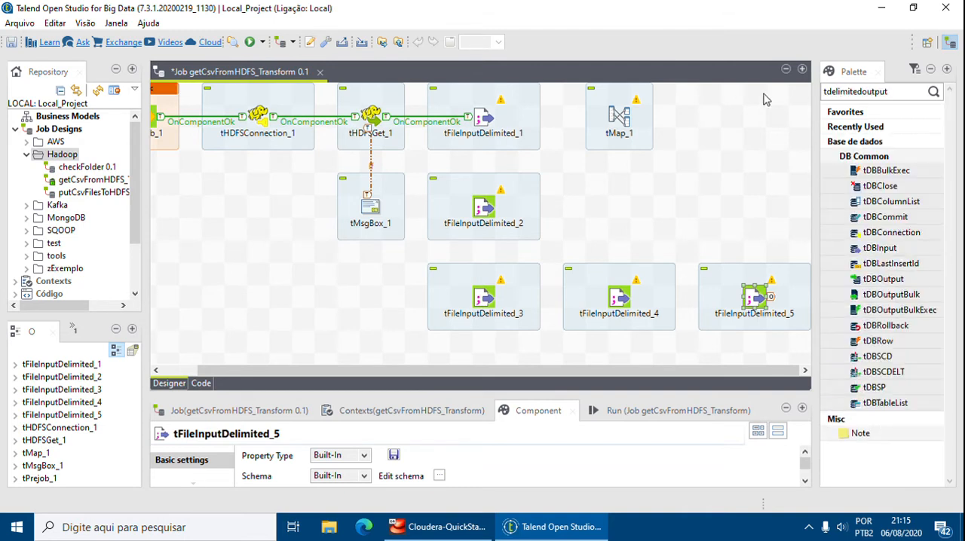
key("BackSpace")
key("BackSpace")
key("BackSpace")
key("BackSpace")
key("BackSpace")
key("BackSpace")
key("BackSpace")
key("BackSpace")
key("BackSpace")
key("BackSpace")
key("BackSpace")
key("BackSpace")
key("BackSpace")
key("BackSpace")
key("BackSpace")
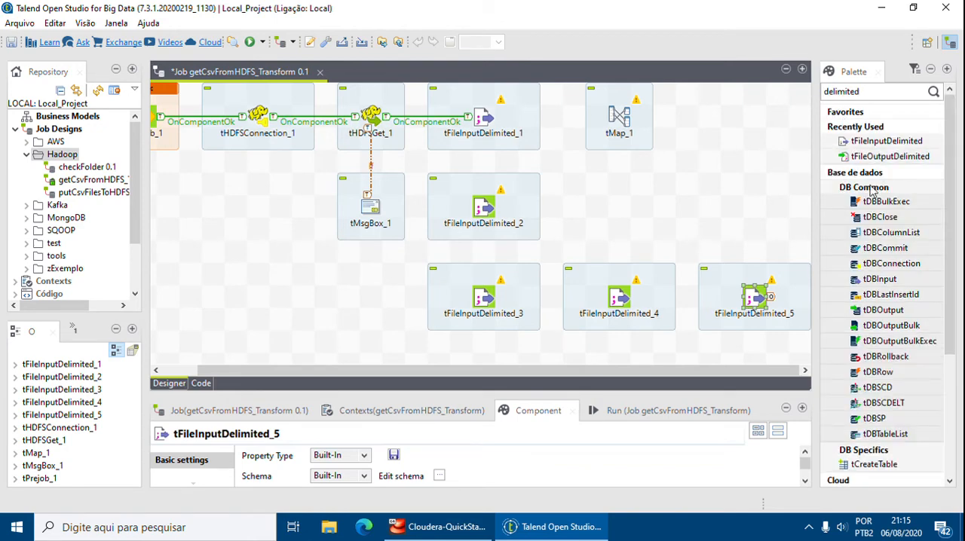
left_click_drag(869, 155, 757, 131)
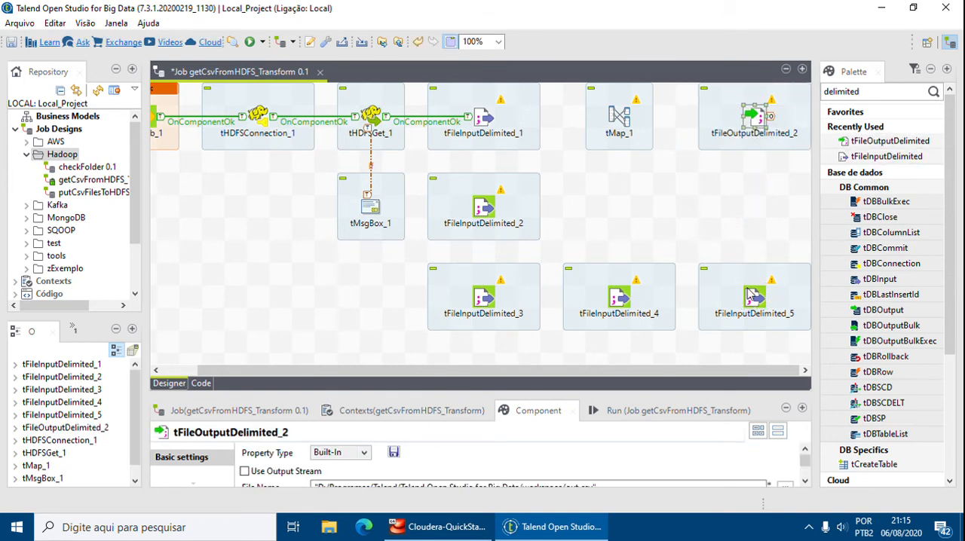
left_click(635, 193)
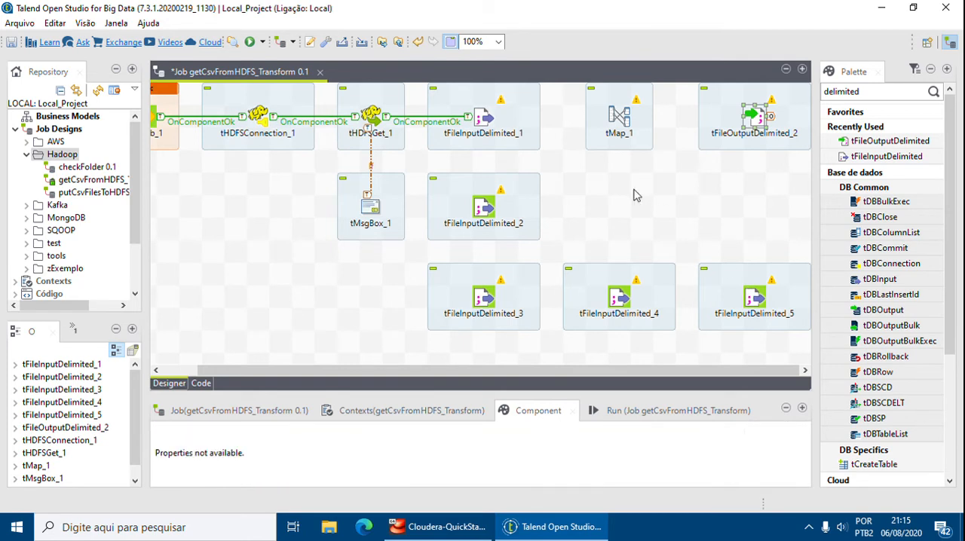
Connect tFileInputDelimited_1 to tMap_1 with a Main row.
left_click(495, 118)
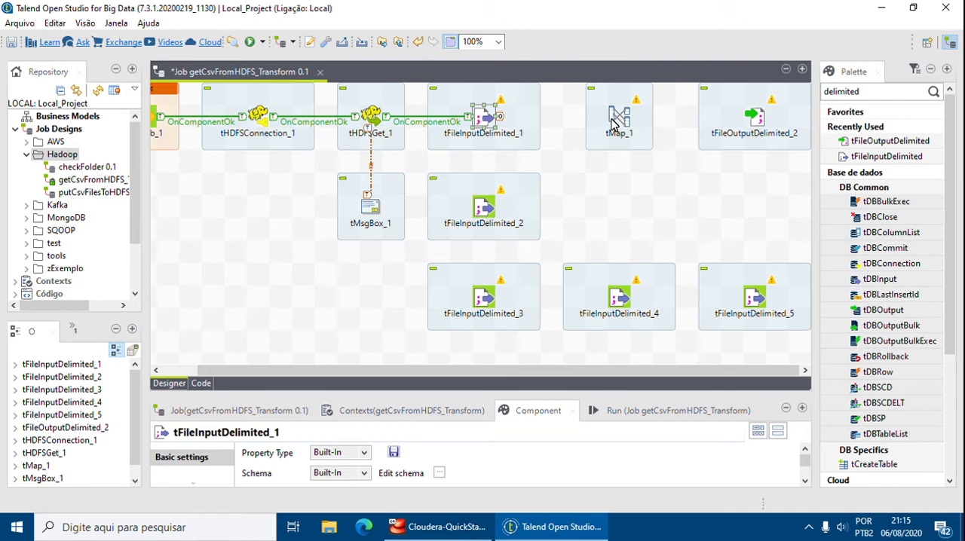
right_click(483, 115)
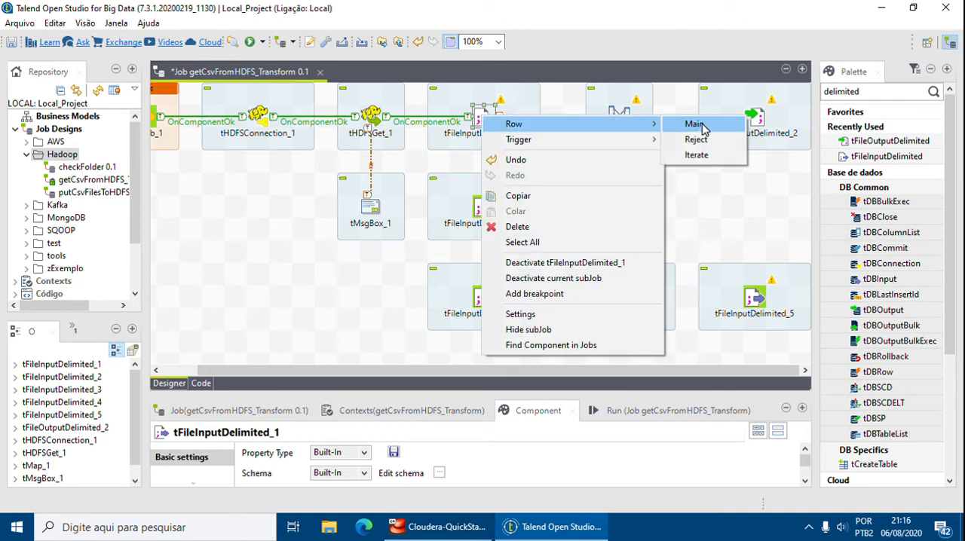
left_click(692, 123)
left_click(620, 116)
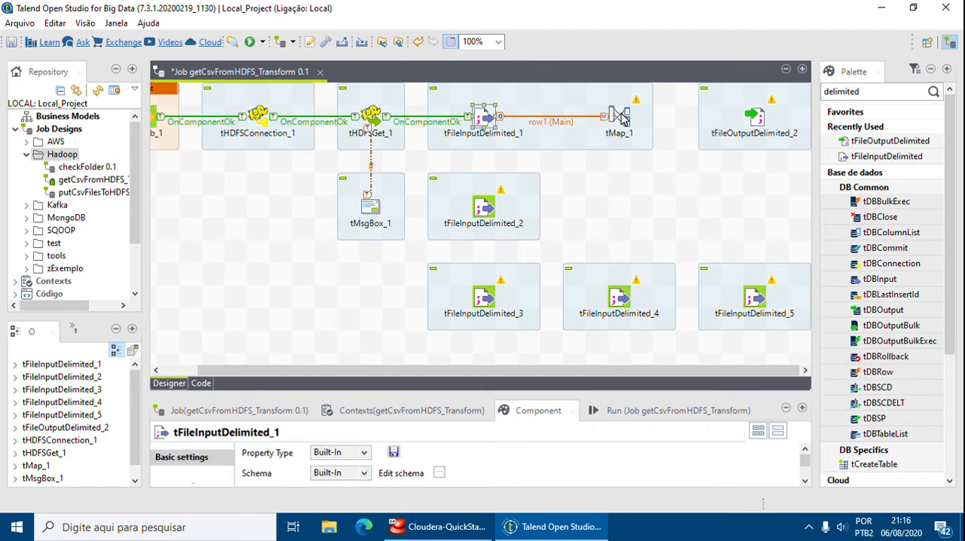
Connect tFileInputDelimited_2 to tMap_1 with a Main row as a lookup input.
right_click(481, 212)
mouse_move(641, 216)
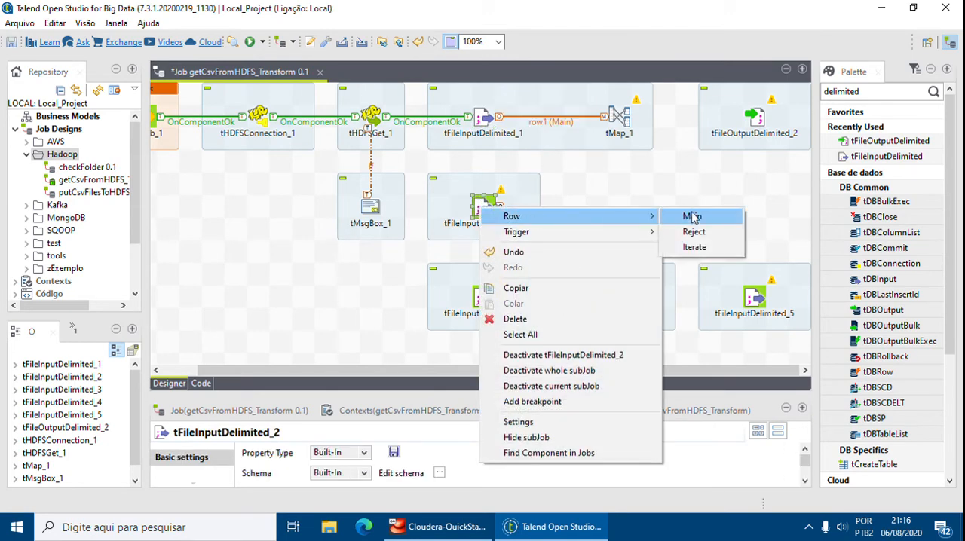
left_click(692, 217)
left_click(625, 125)
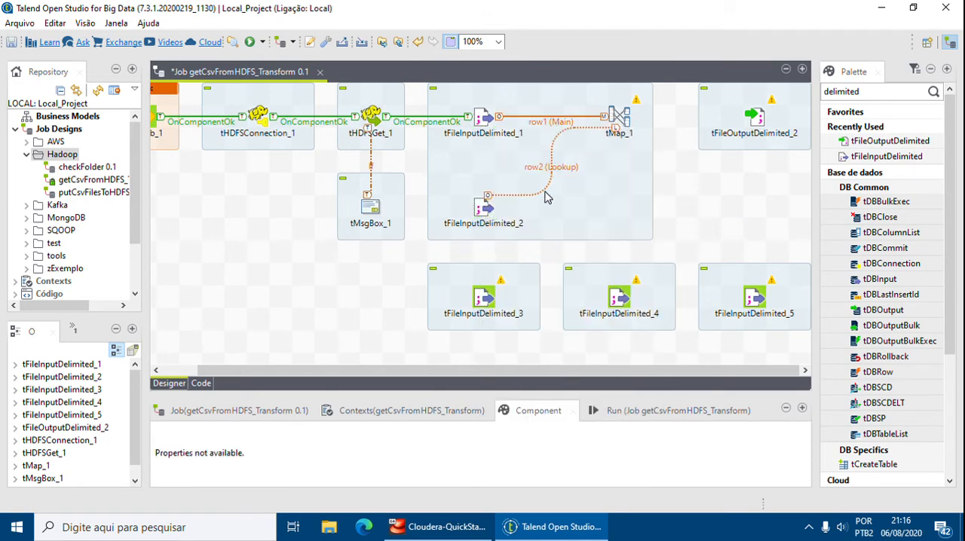
Connect tFileInputDelimited_3 to tMap_1 with a Main row as a lookup input.
left_click(488, 300)
right_click(488, 300)
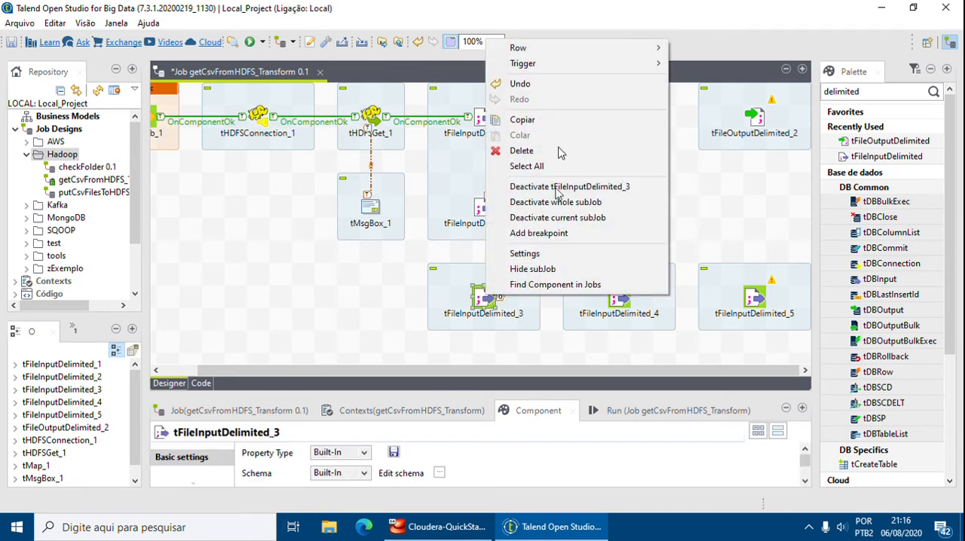
mouse_move(653, 59)
left_click(698, 48)
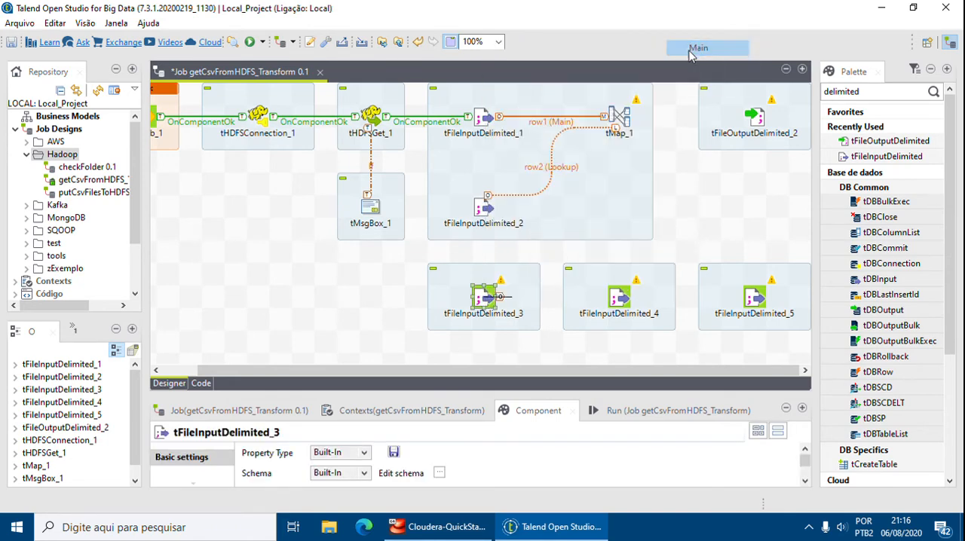
left_click(620, 121)
Connect tFileInputDelimited_4 to tMap_1 with a Main row as a lookup input.
left_click(616, 301)
right_click(617, 302)
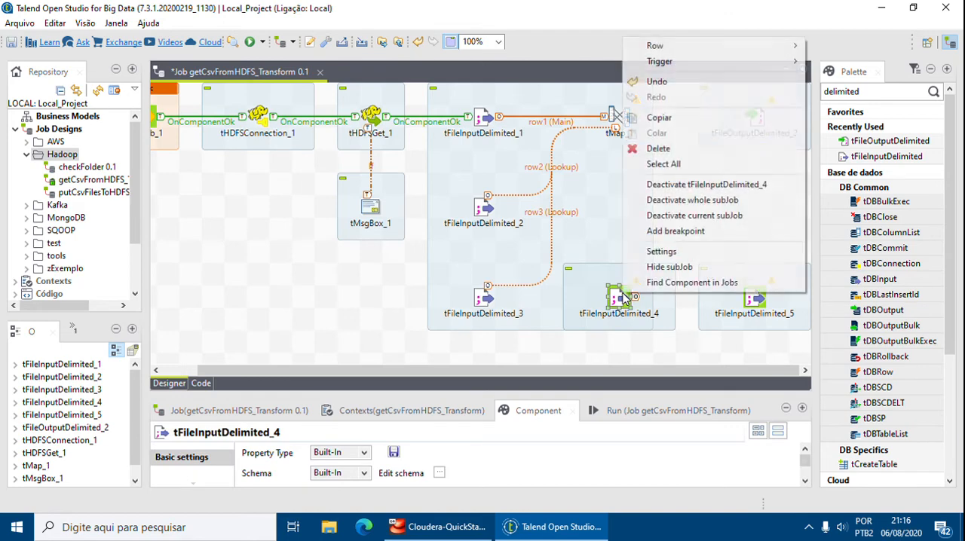
mouse_move(733, 53)
left_click(836, 46)
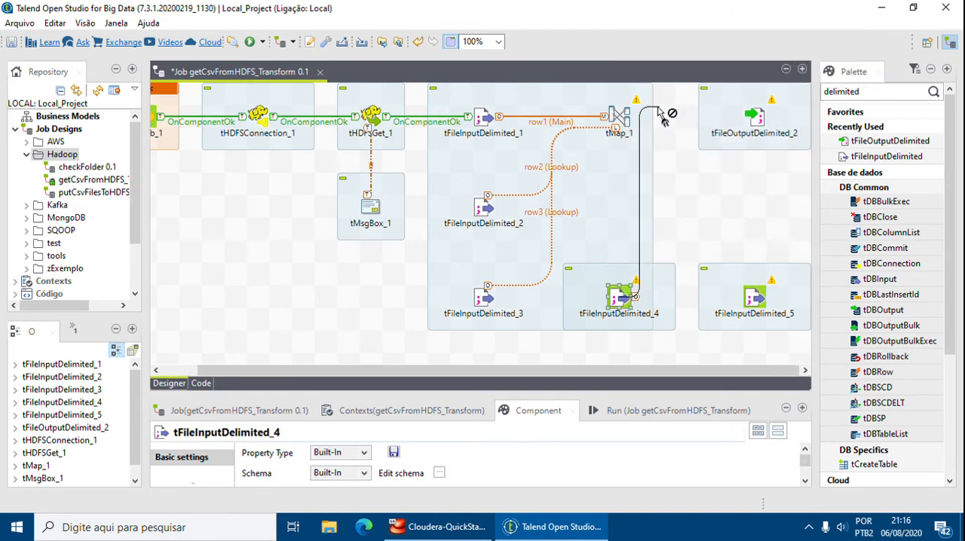
left_click(619, 119)
Connect tFileInputDelimited_5 to tMap_1 with a Main row as a lookup input.
left_click(757, 300)
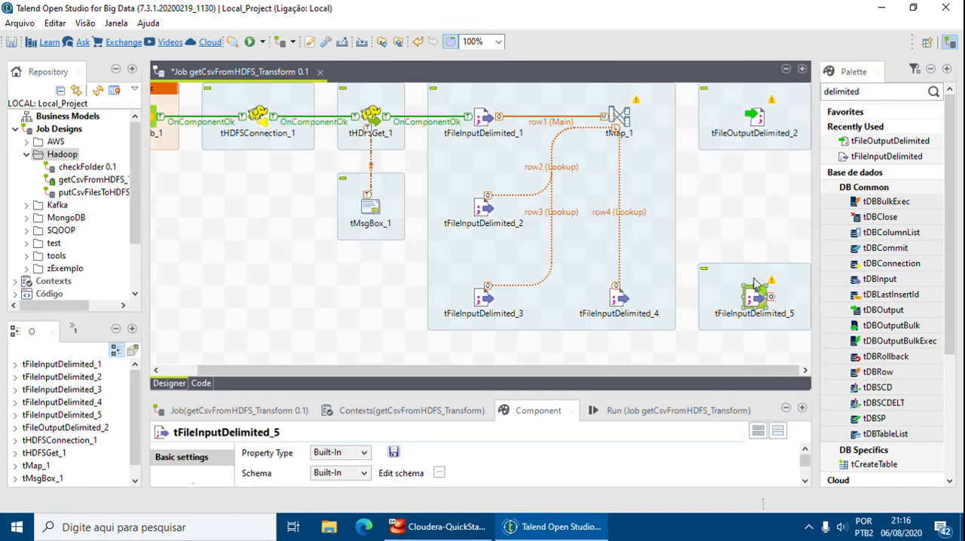
right_click(757, 300)
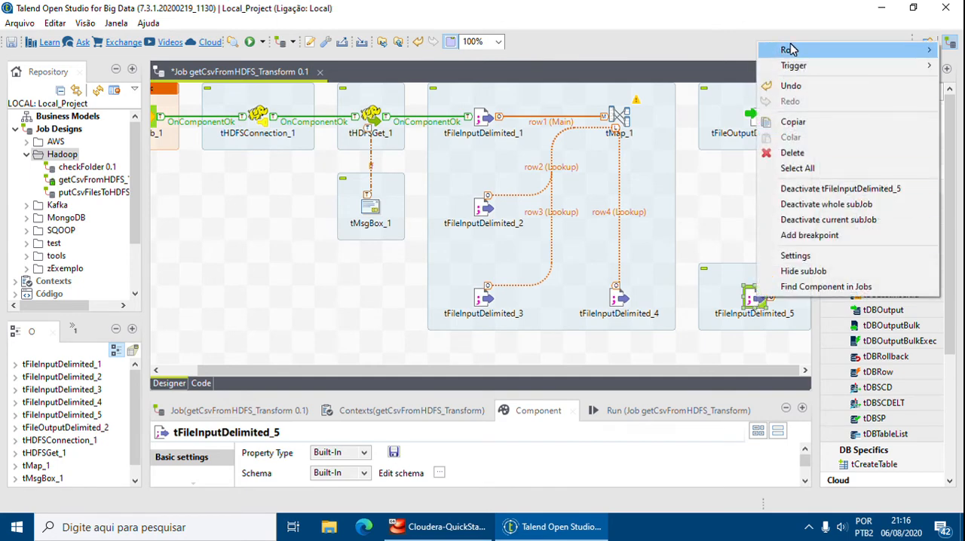
mouse_move(793, 47)
left_click(724, 48)
left_click(623, 116)
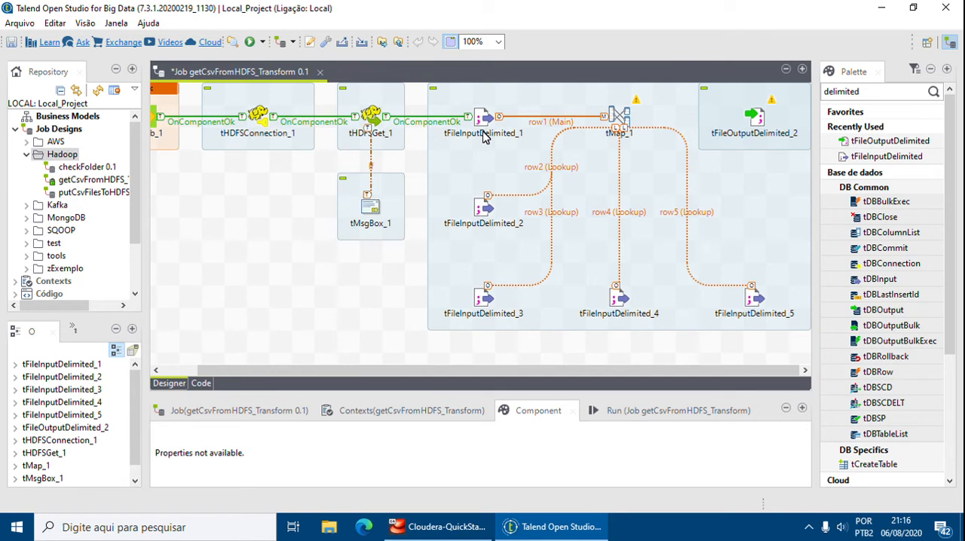
Set the label format of tFileInputDelimited_1 to folha in its view settings.
left_click(485, 123)
left_click(486, 140)
left_click(485, 122)
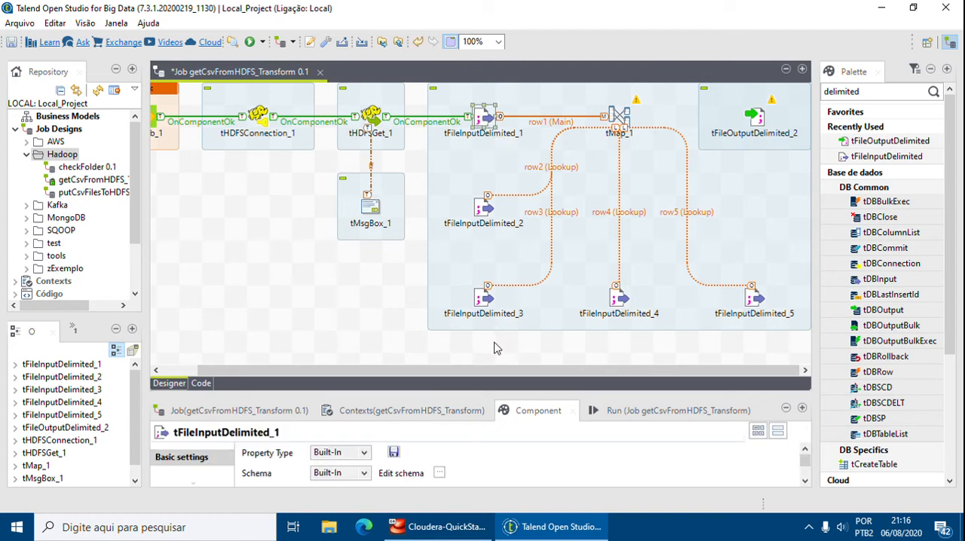
left_click_drag(507, 394, 512, 309)
left_click(219, 422)
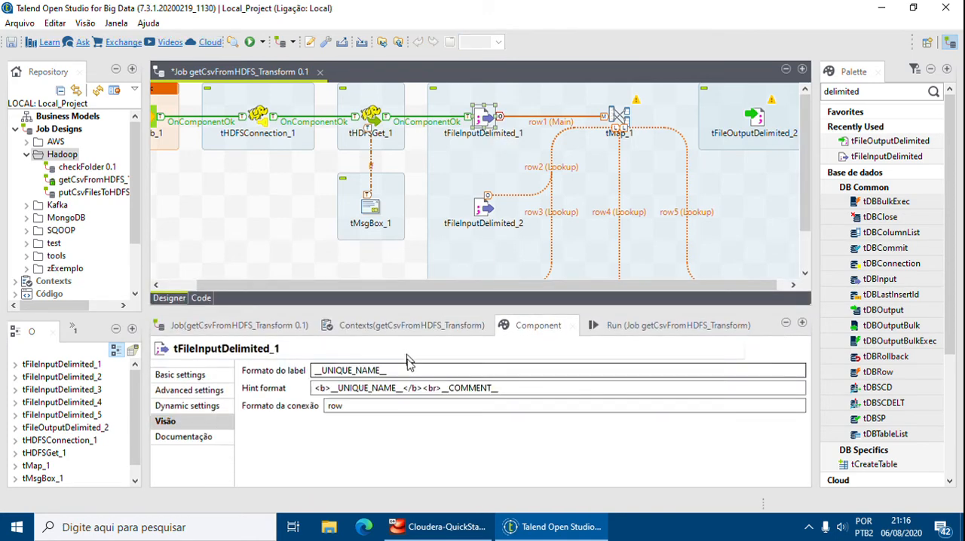
left_click_drag(405, 370, 252, 356)
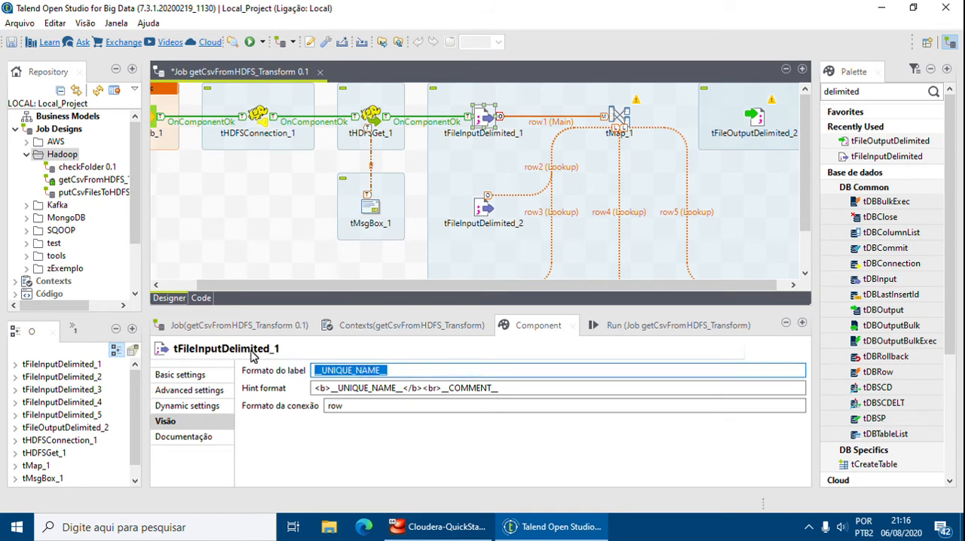
type("folha")
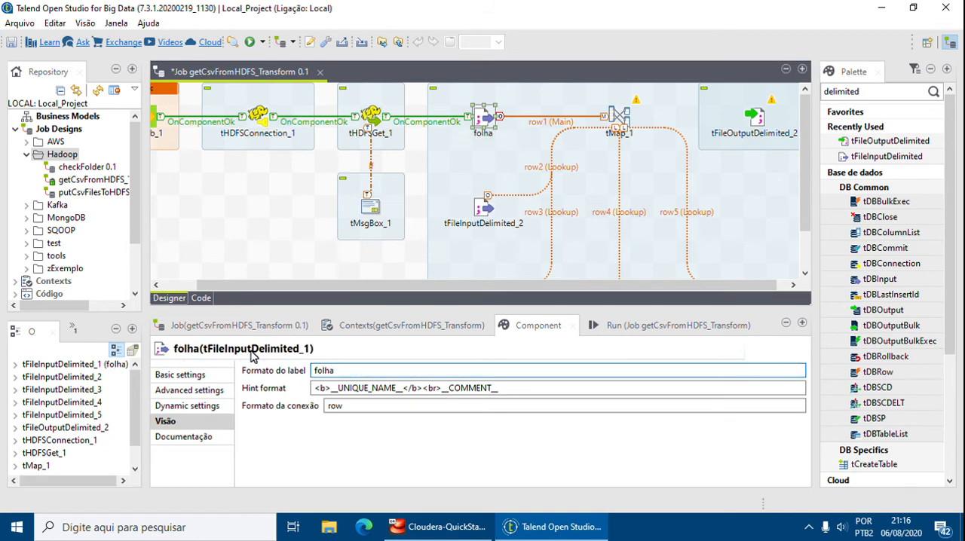
Set the label format of tFileInputDelimited_2 to cargo in its view settings.
left_click(484, 214)
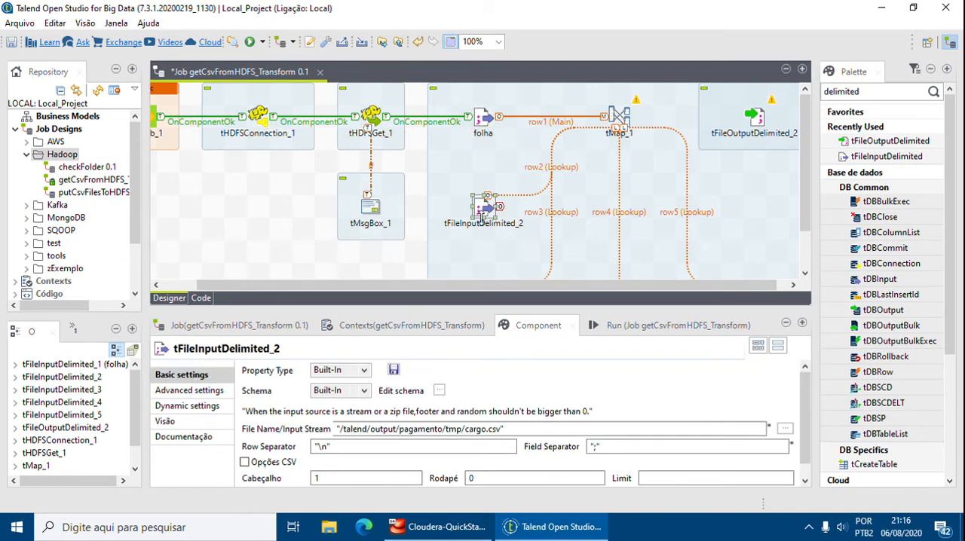
left_click(166, 421)
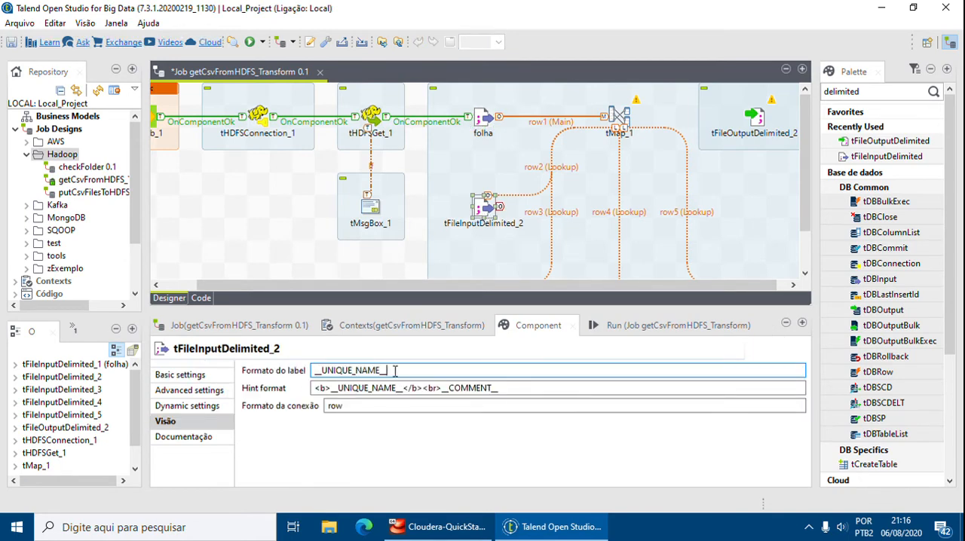
left_click_drag(394, 371, 236, 369)
type("cargo")
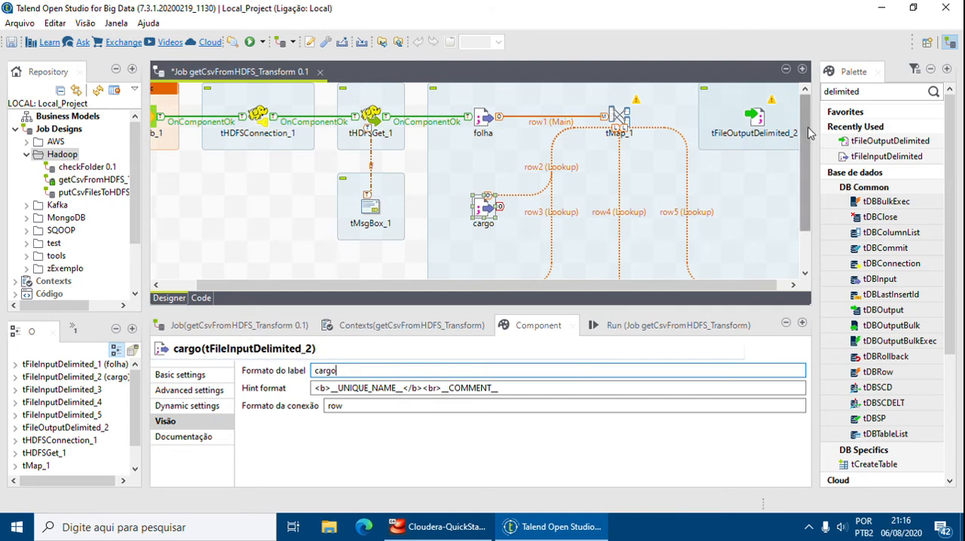
Set the label format of tFileInputDelimited_3 to departamento in its view settings.
scroll(804, 162, "down", 3)
left_click(487, 246)
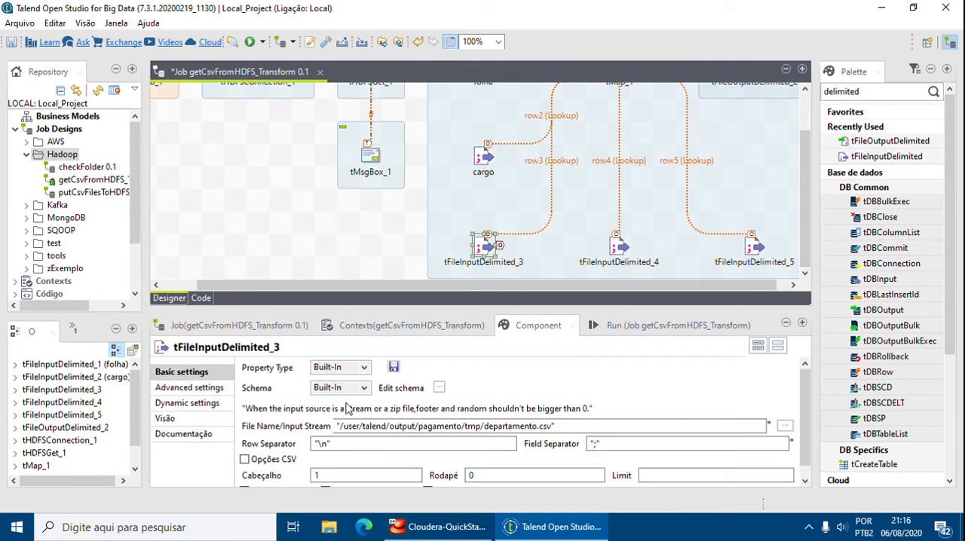
left_click(165, 418)
left_click_drag(388, 368, 245, 356)
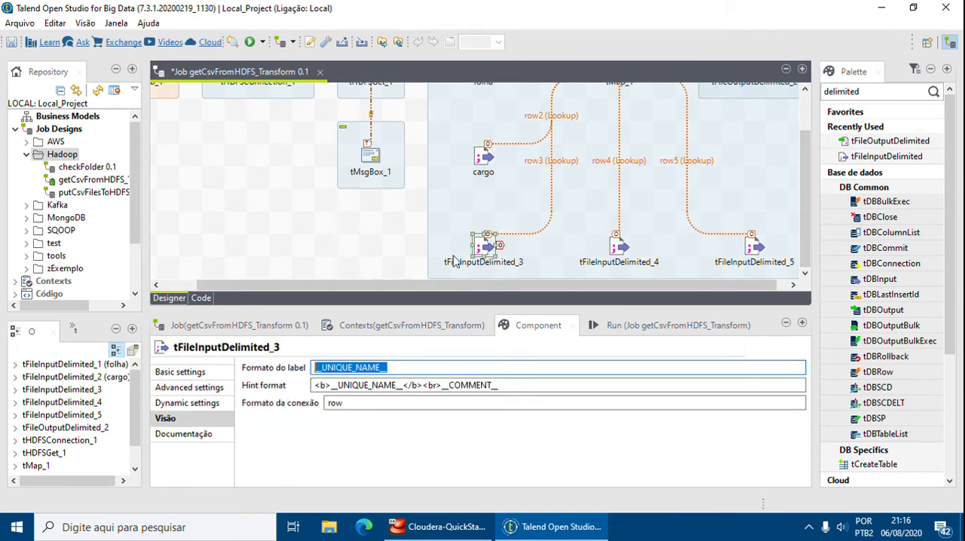
type("departamento")
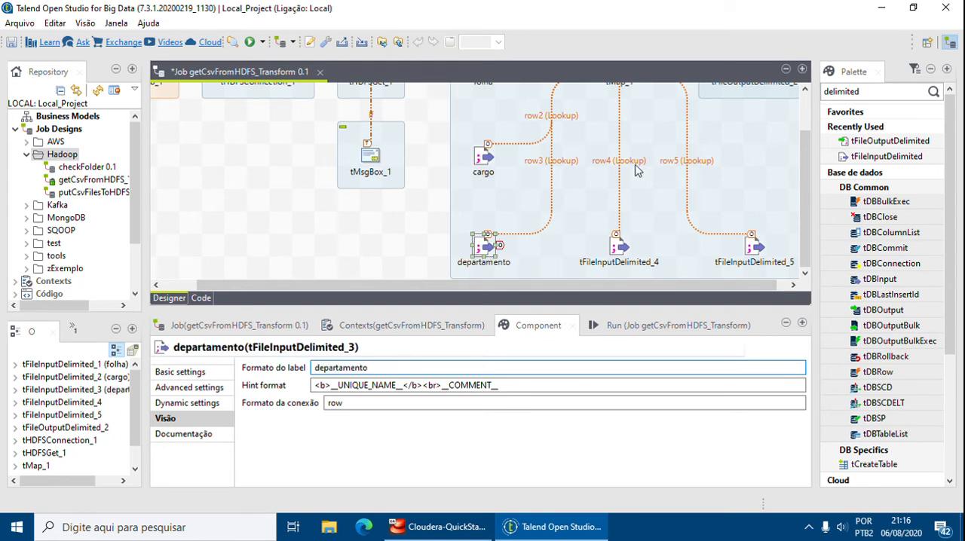
Set the label format of tFileInputDelimited_4 to divisao in its view settings.
left_click(620, 247)
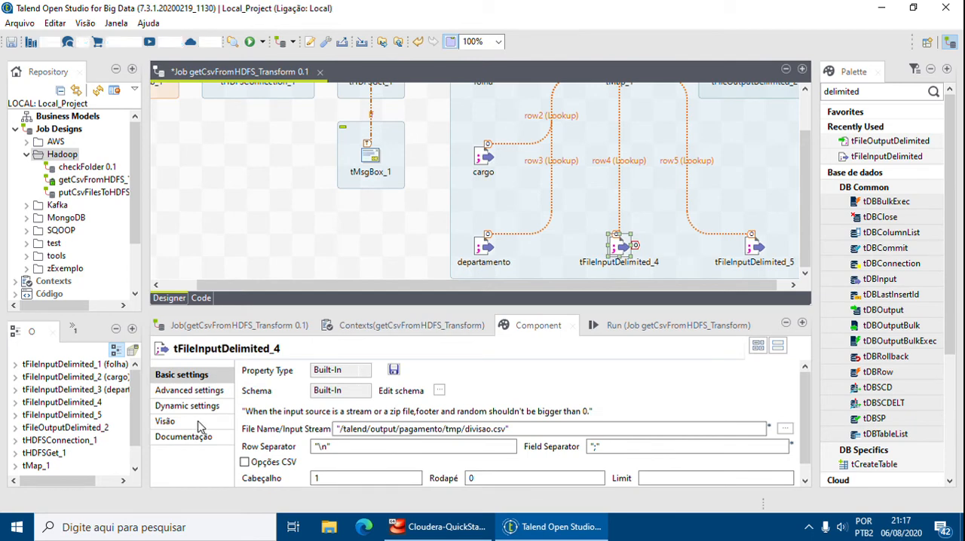
left_click(167, 421)
left_click_drag(389, 371, 253, 371)
type("divi")
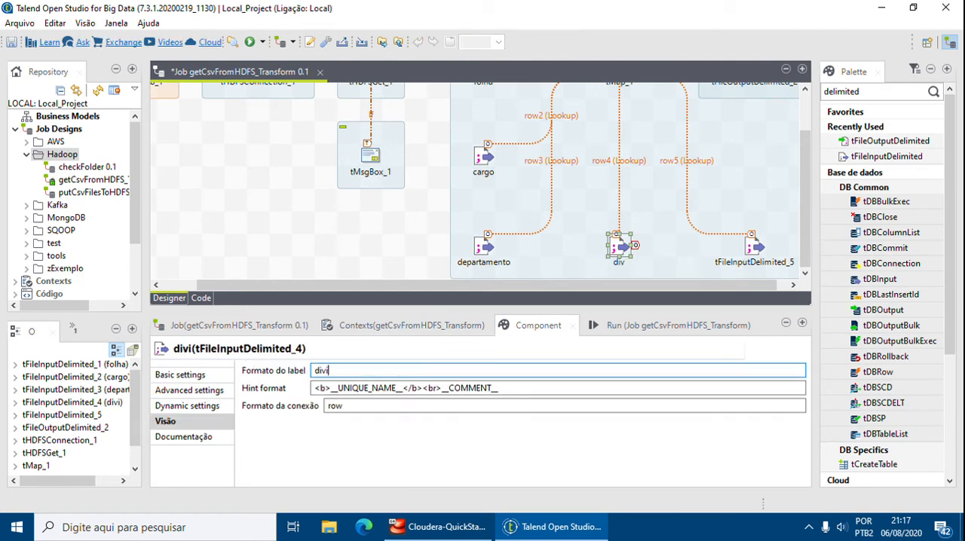
type("sao")
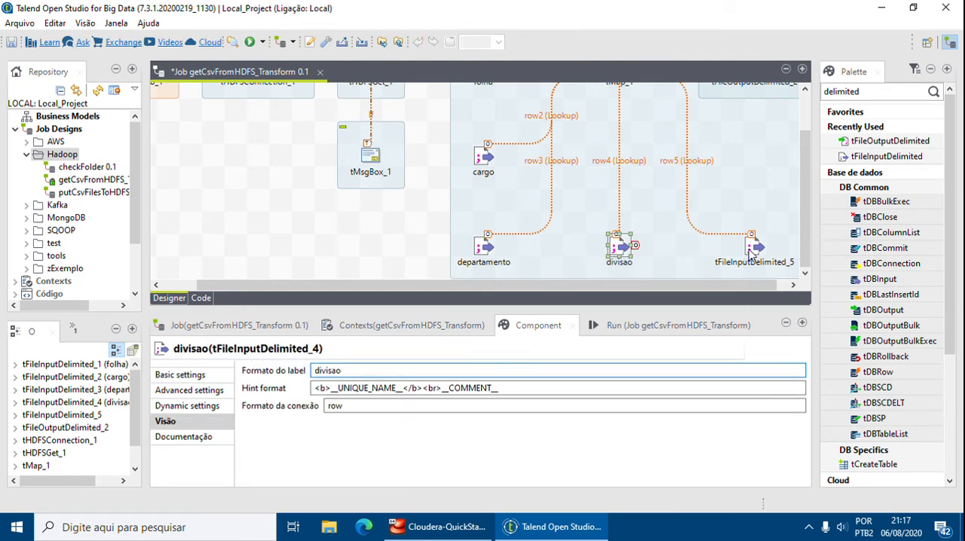
Set the label format of tFileInputDelimited_5 to funcionario in its view settings.
left_click(750, 251)
left_click(167, 421)
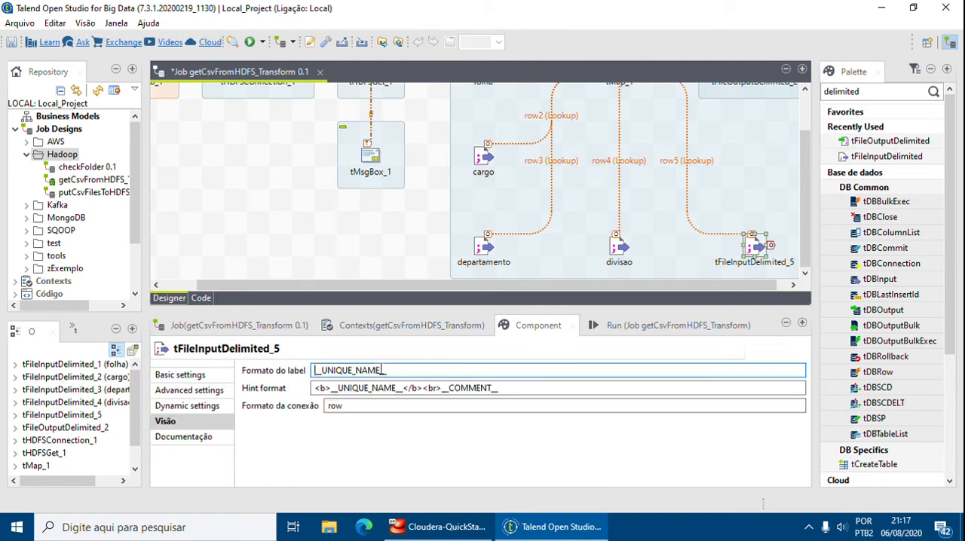
left_click_drag(408, 370, 226, 369)
type("funcio")
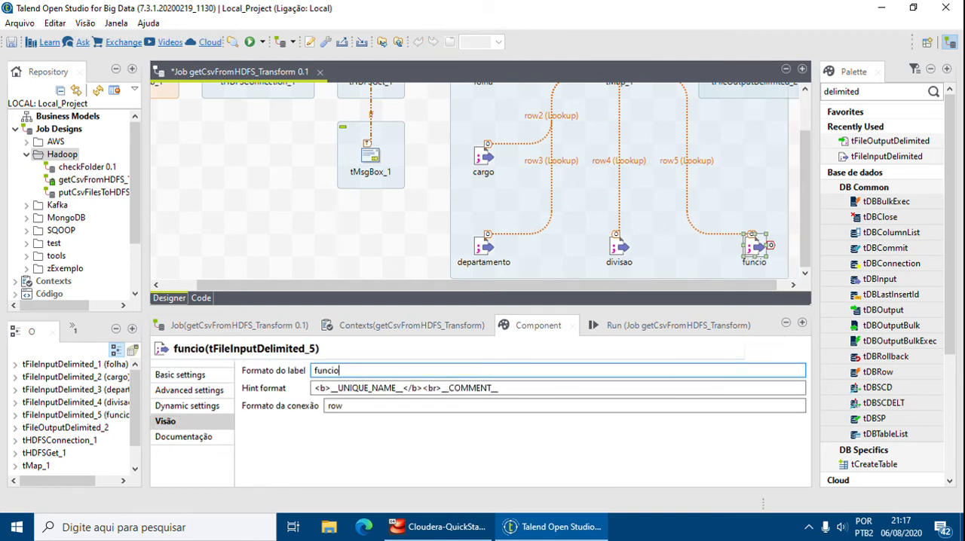
type("nario")
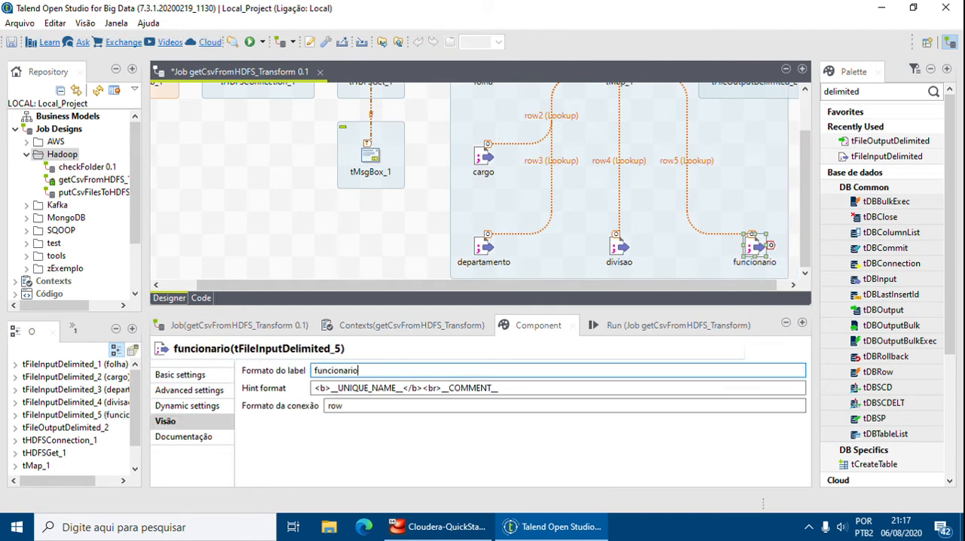
left_click(377, 241)
Rename the row1 main connection between the folha input and tMap_1 as folha.
left_click_drag(592, 338, 594, 351)
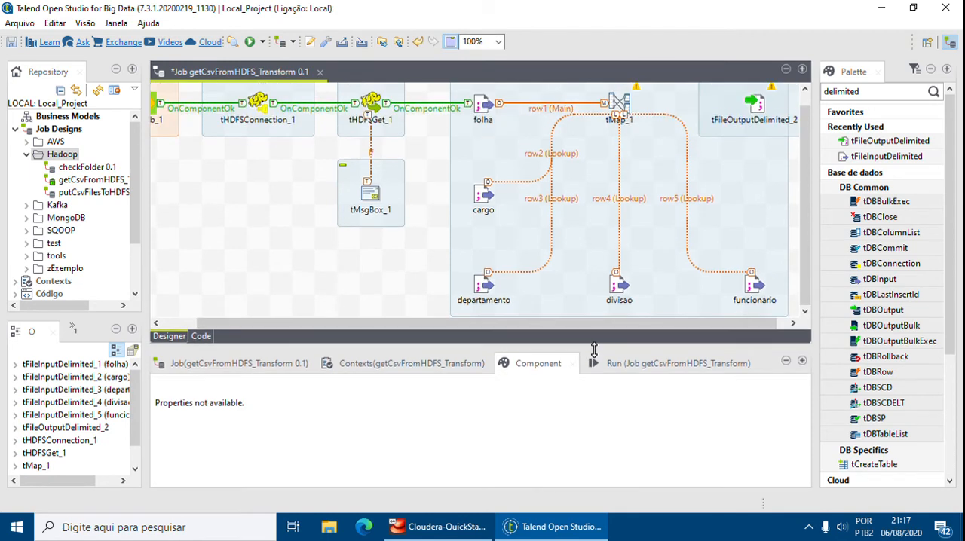
left_click(547, 110)
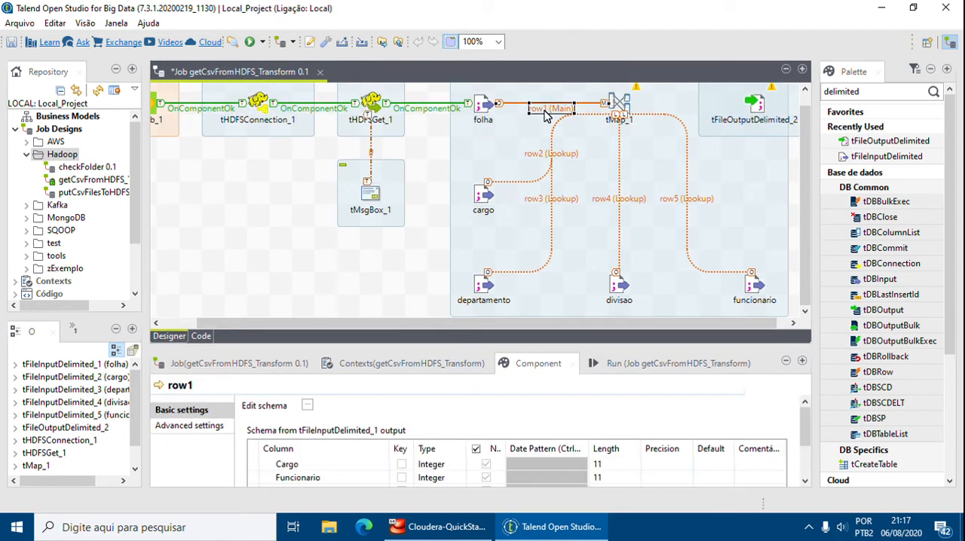
left_click(430, 167)
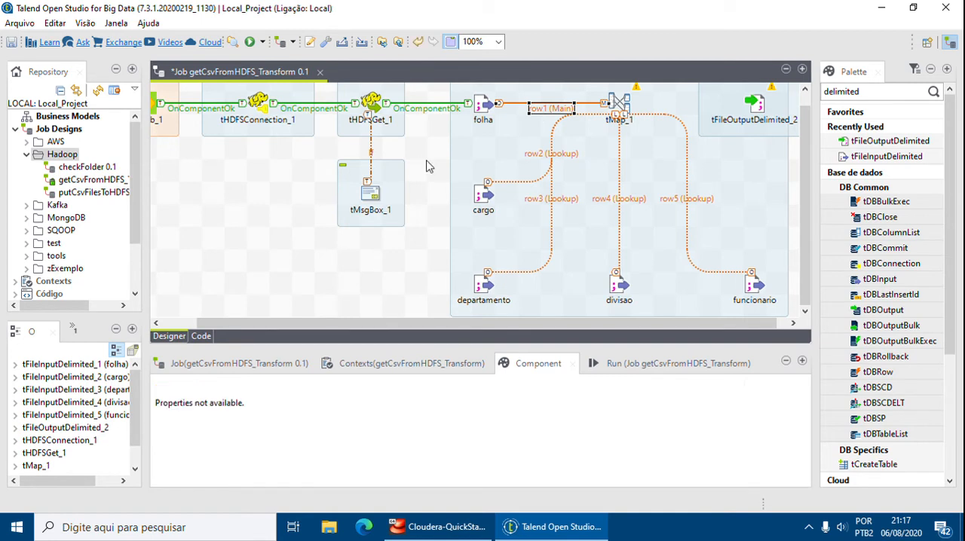
left_click(549, 111)
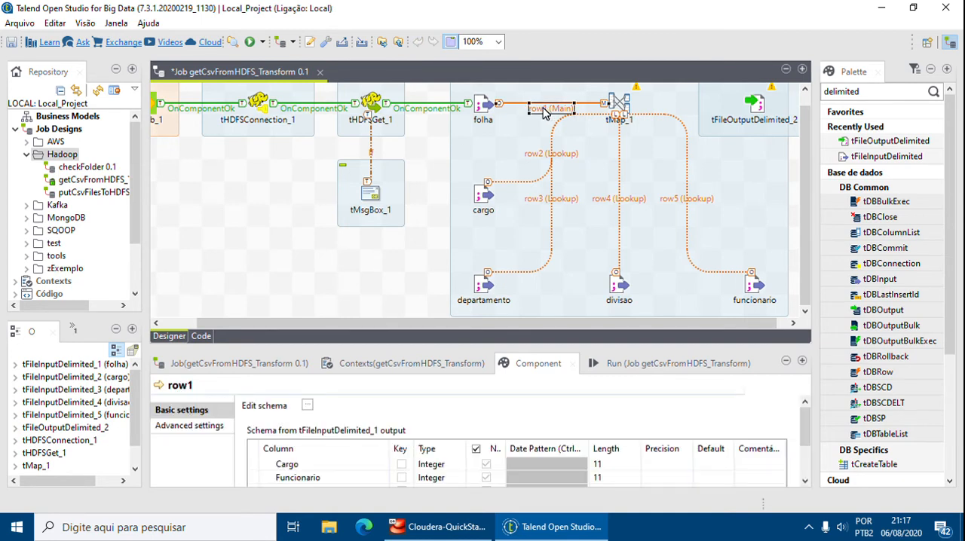
left_click(547, 111)
type("folha")
key("Return")
Rename the row2 lookup connection from the cargo input to tMap_1 as cargo.
left_click(547, 155)
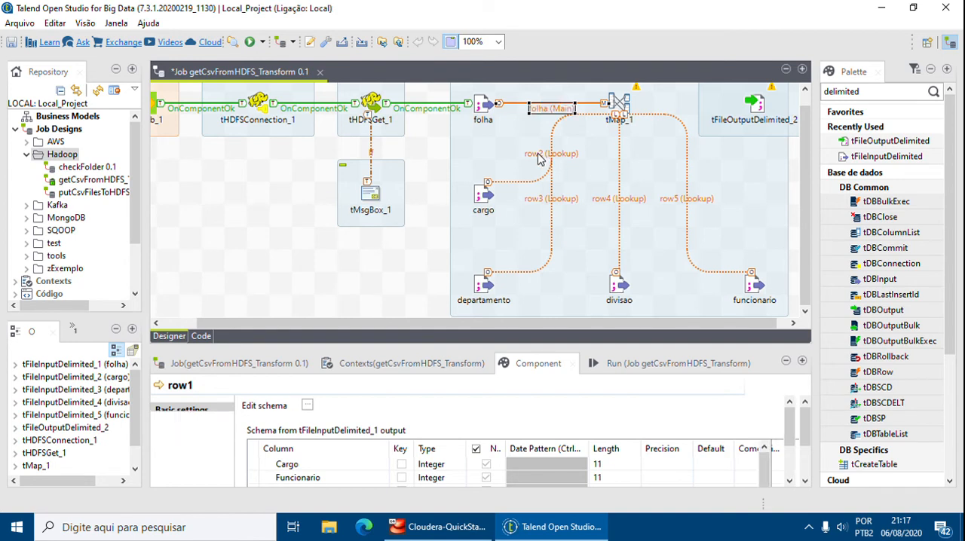
left_click(551, 156)
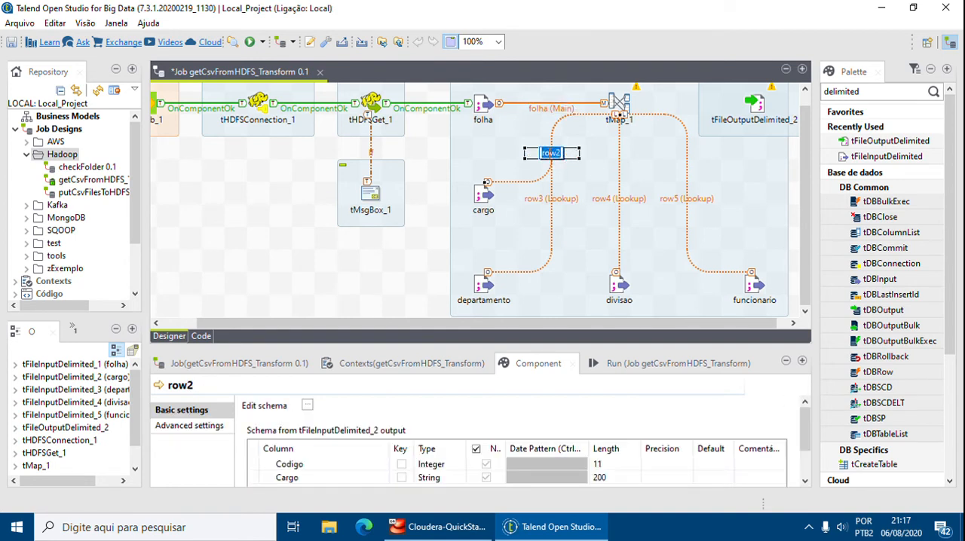
type("cargo")
key("Return")
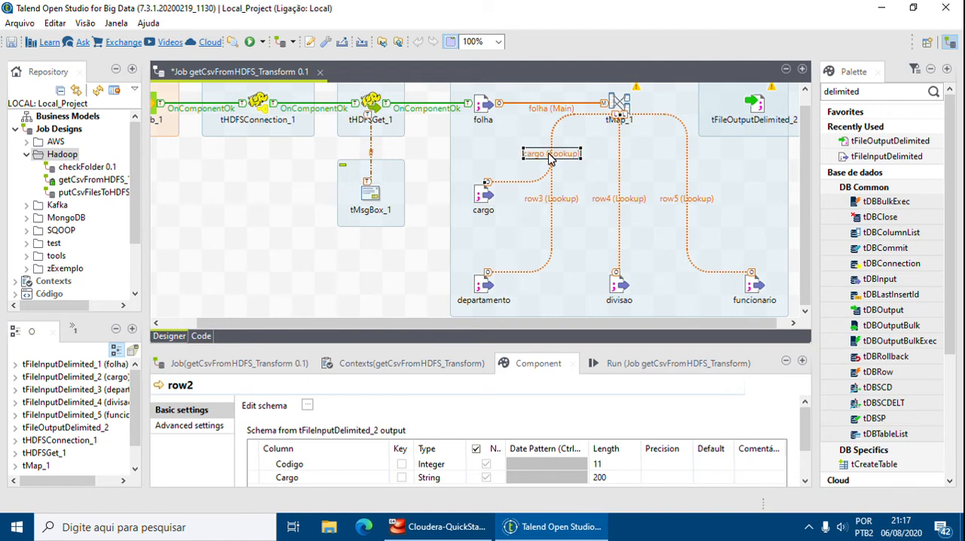
Rename the row3 lookup connection from the departamento input to tMap_1 as departamento.
left_click(543, 200)
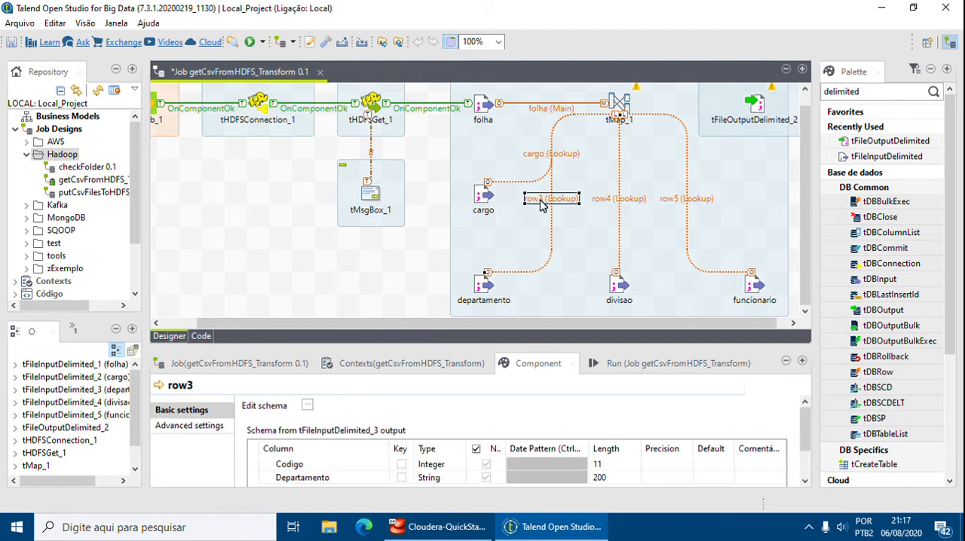
left_click(540, 202)
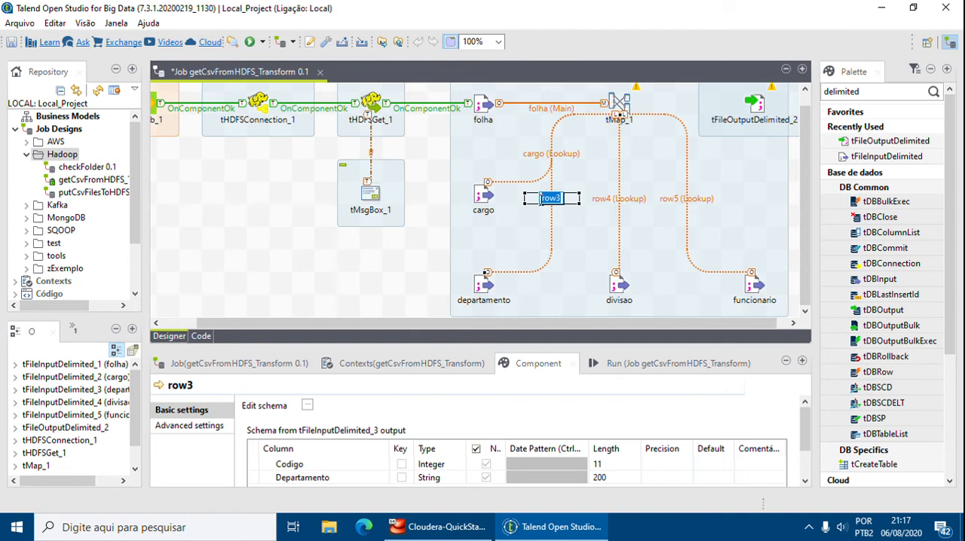
type("departamento")
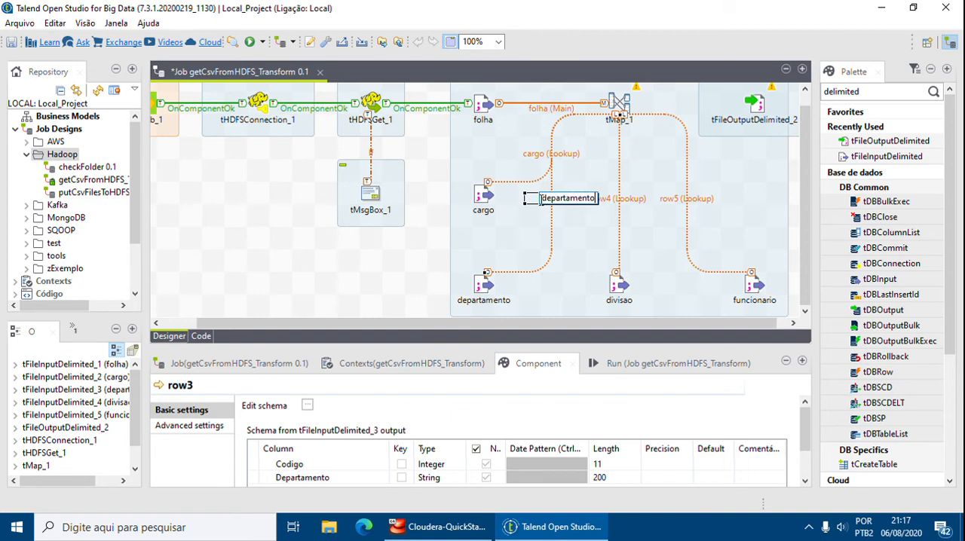
key("Return")
Rename the row4 lookup connection from the divisao input to tMap_1 as divisao.
left_click(626, 202)
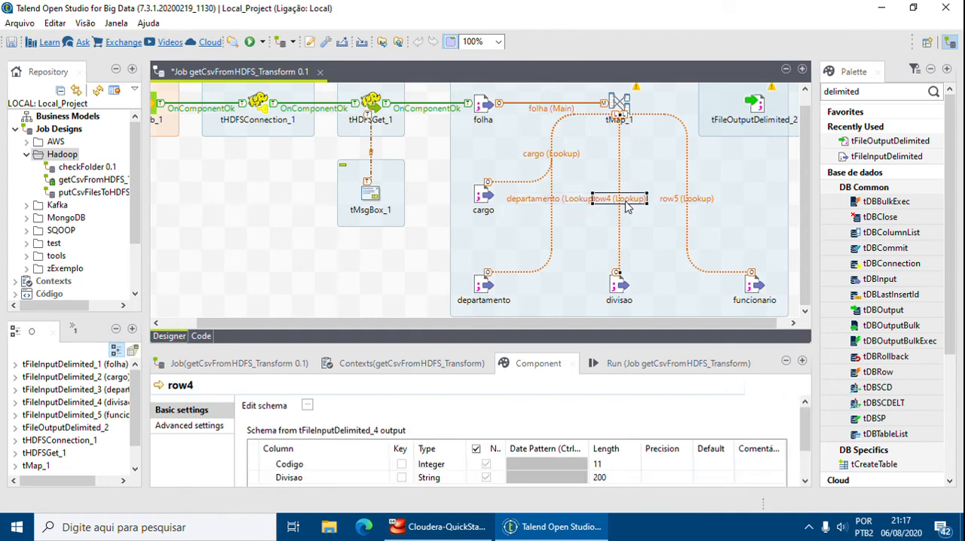
left_click(630, 202)
type("divisao")
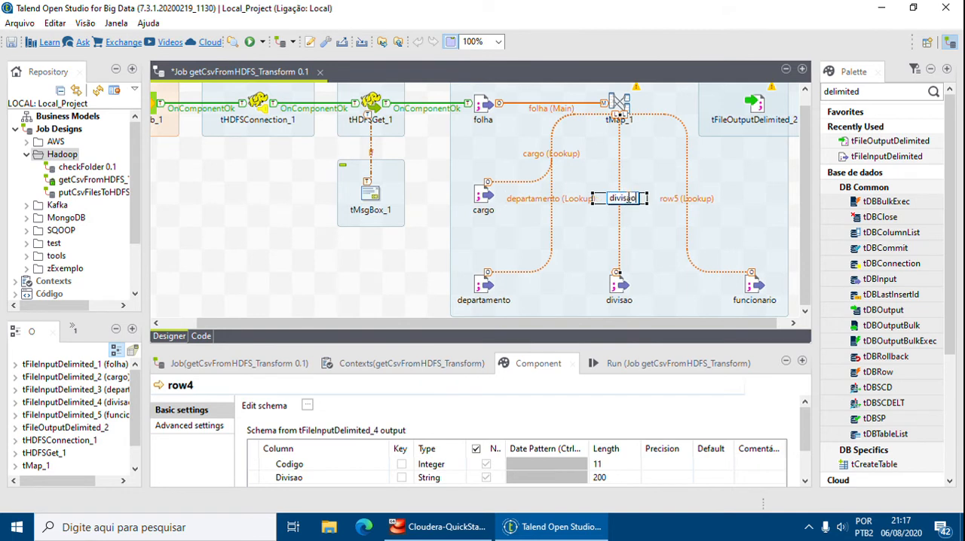
key("Return")
Rename the row5 lookup connection from the funcionario input to tMap_1 as funcionario.
left_click(676, 202)
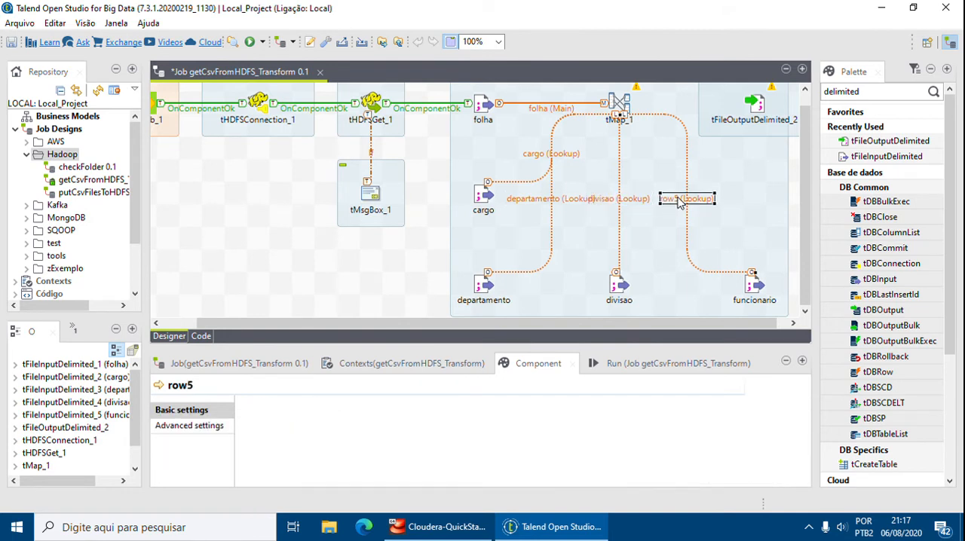
left_click(676, 201)
type("funcionario")
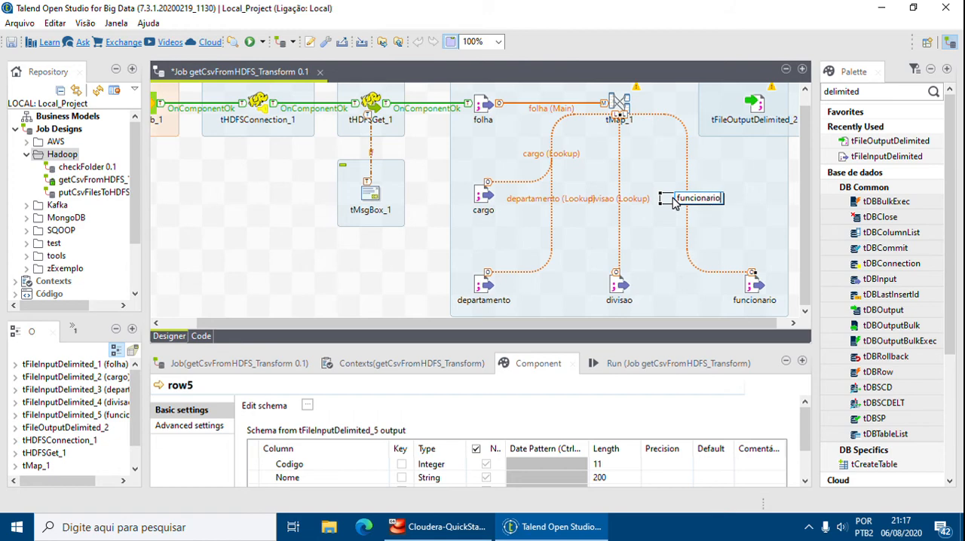
key("Return")
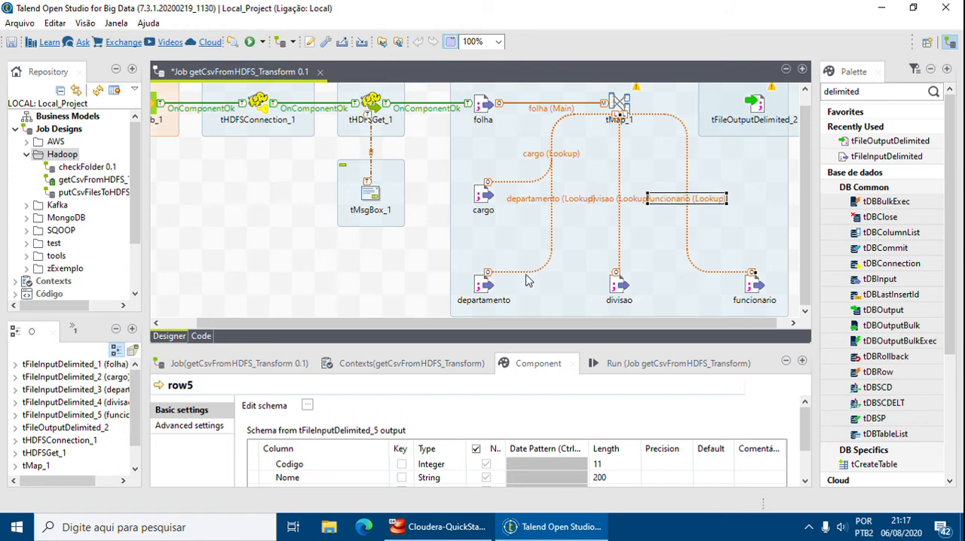
Move the departamento input component slightly up toward cargo so its connection label stands apart from divisao's.
left_click(488, 283)
left_click_drag(487, 290, 487, 267)
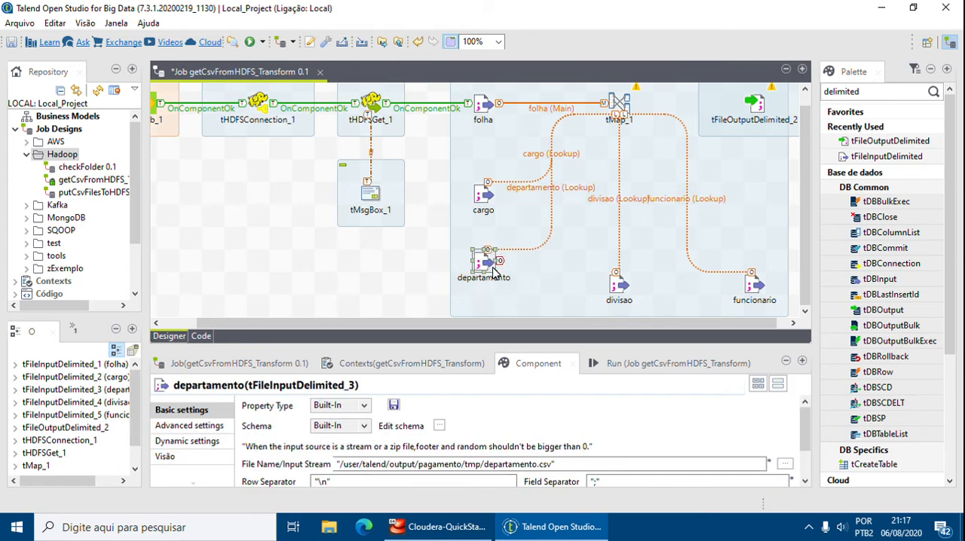
Move the divisao input down and left and the funcionario input left so their lookup connection labels stand apart.
left_click_drag(625, 297, 603, 308)
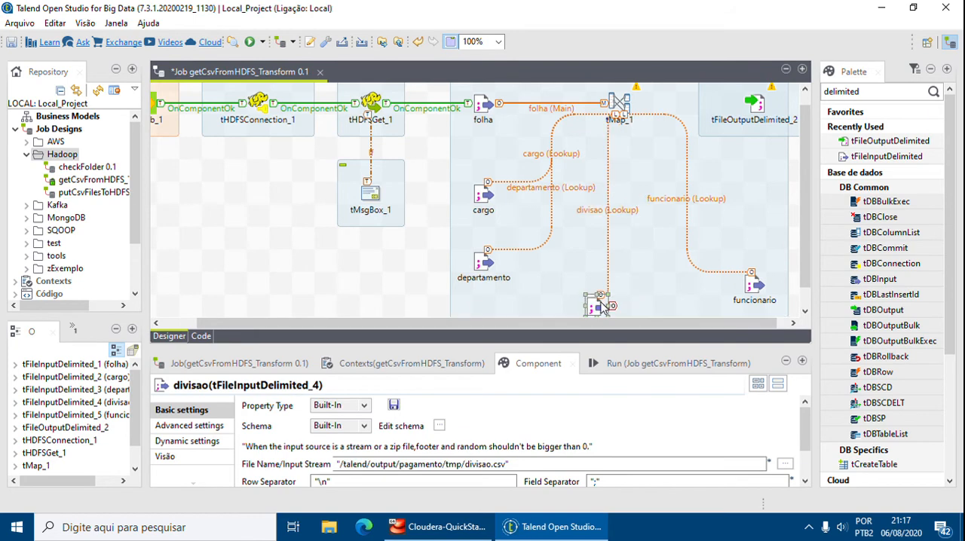
left_click_drag(754, 296, 697, 292)
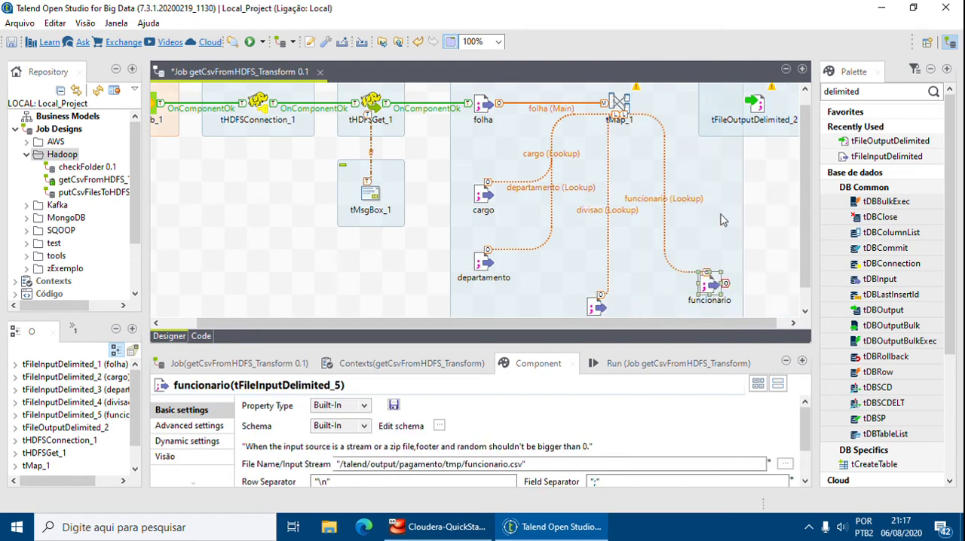
left_click(756, 170)
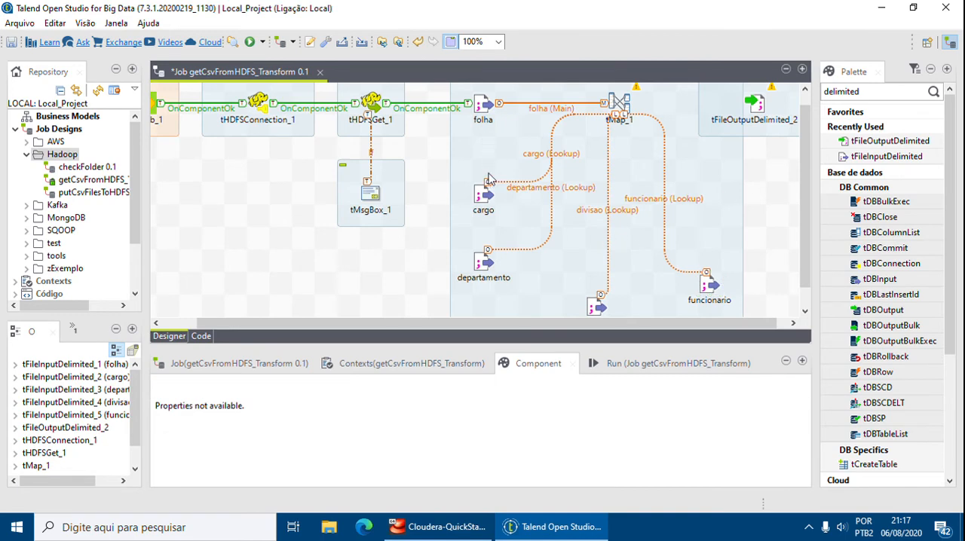
scroll(578, 265, "down", 1)
scroll(584, 244, "up", 2)
Connect tMap_1 to tFileOutputDelimited_2 with a new output row named folhaPagamento.
left_click(621, 118)
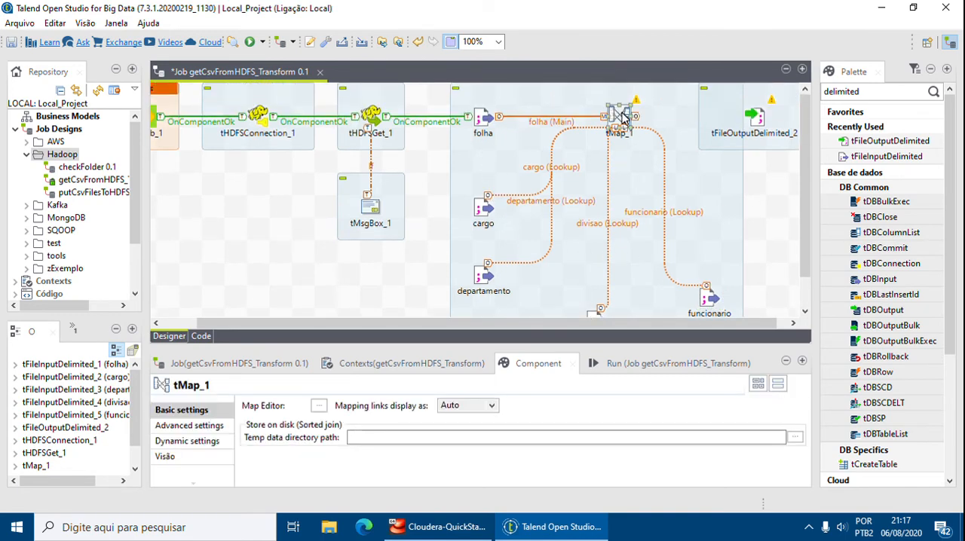
right_click(621, 117)
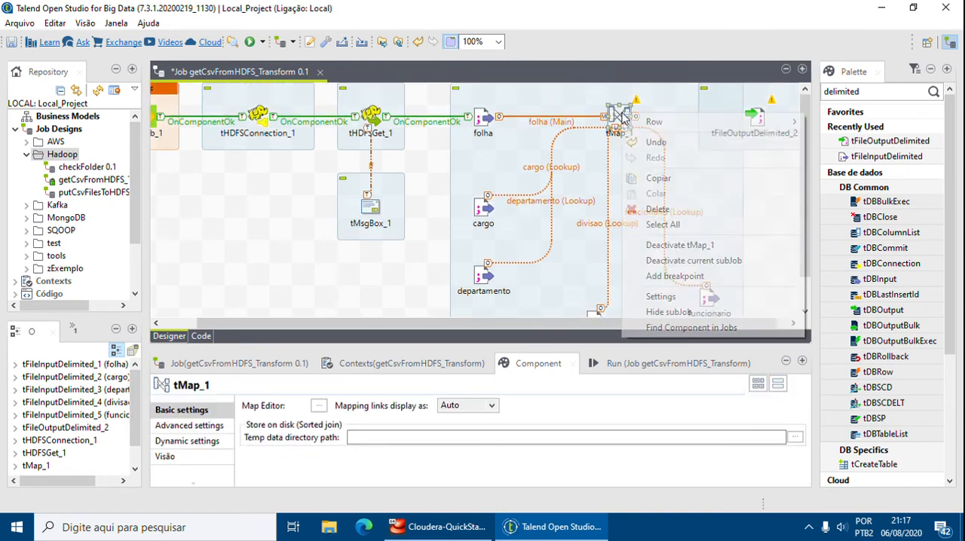
mouse_move(660, 123)
left_click(867, 122)
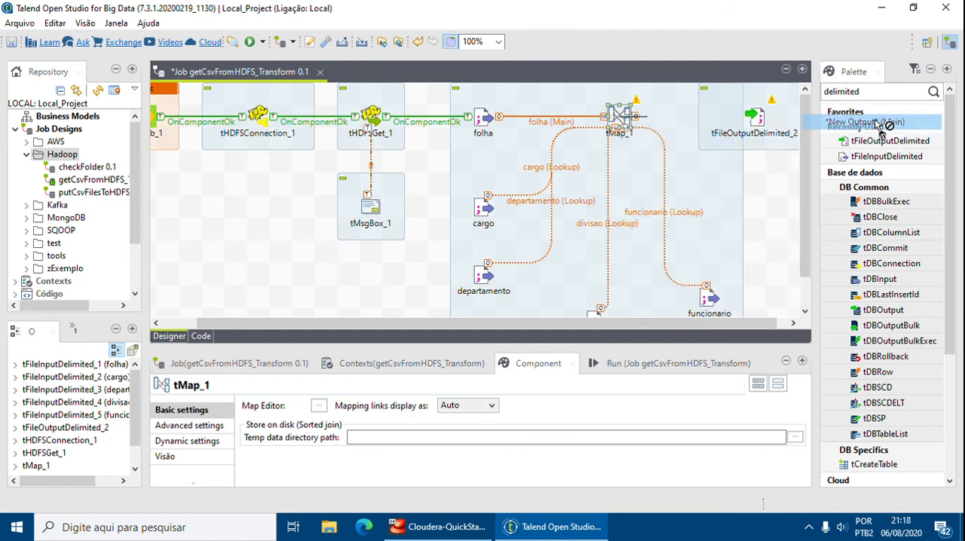
left_click(757, 120)
type("folhaPagamento")
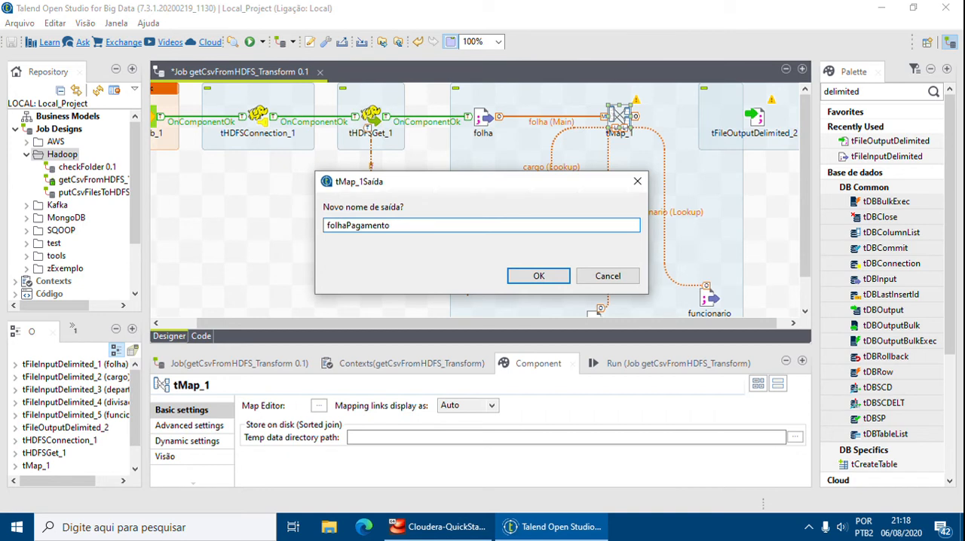
left_click(545, 278)
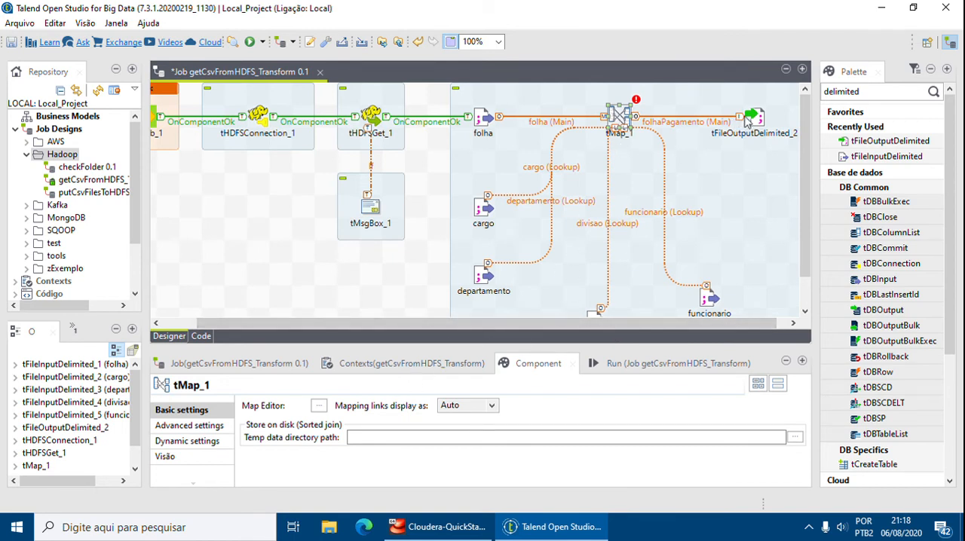
Set tFileOutputDelimited_2's file name to "/talend/output/pagamento/FolhaPagamento.csv" and include the header row.
left_click(751, 120)
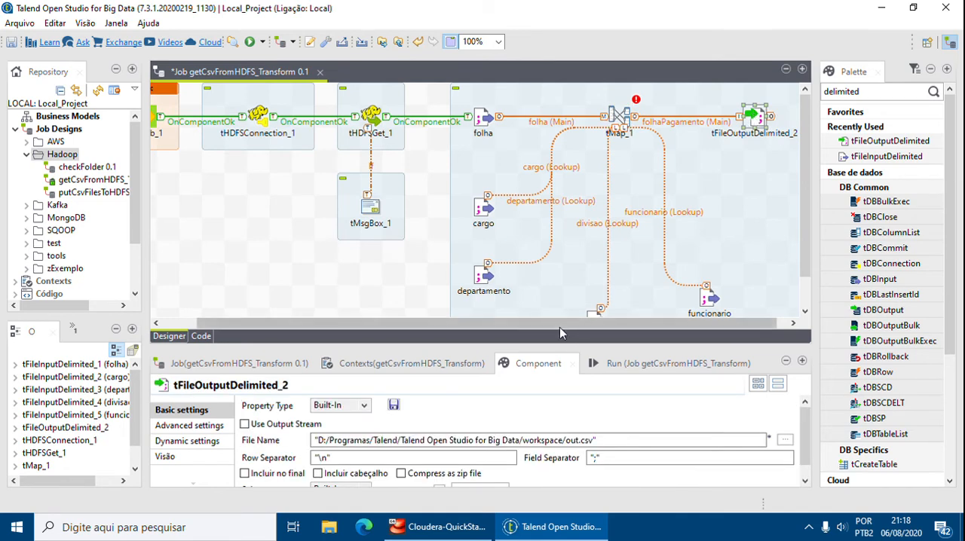
left_click_drag(567, 334, 574, 269)
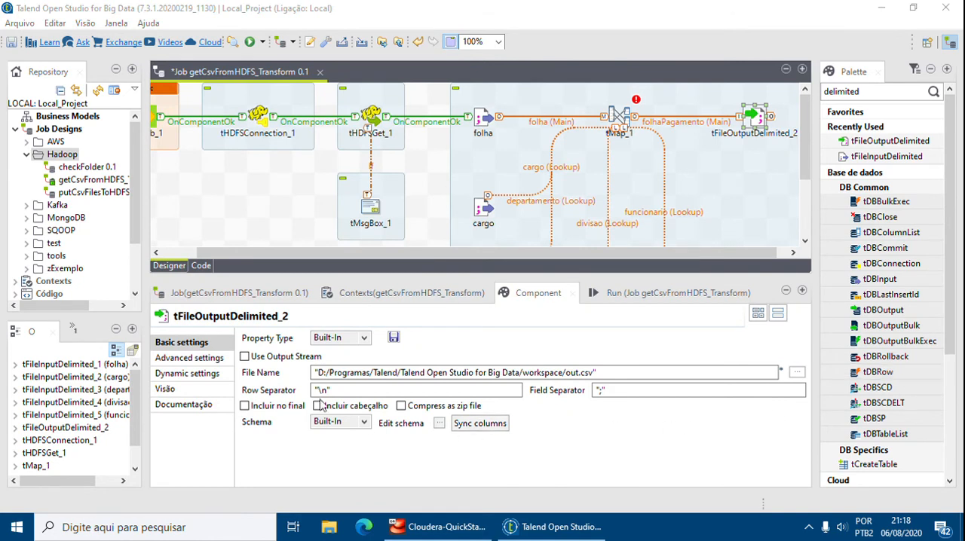
left_click_drag(593, 373, 323, 362)
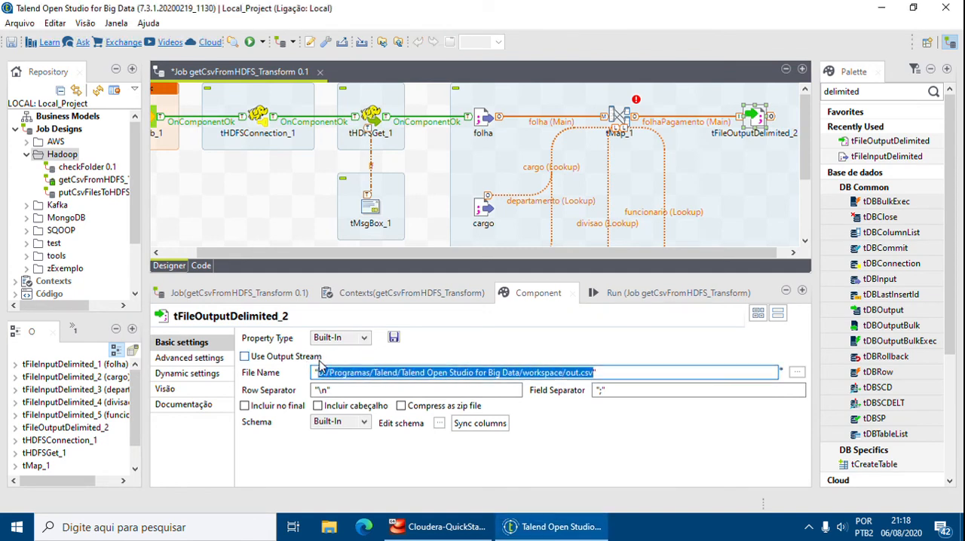
type("/")
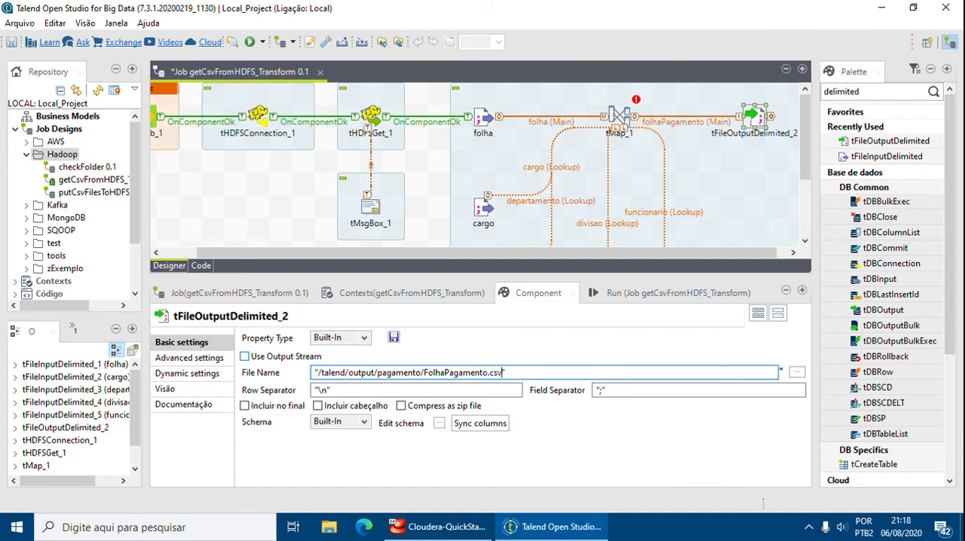
left_click(336, 410)
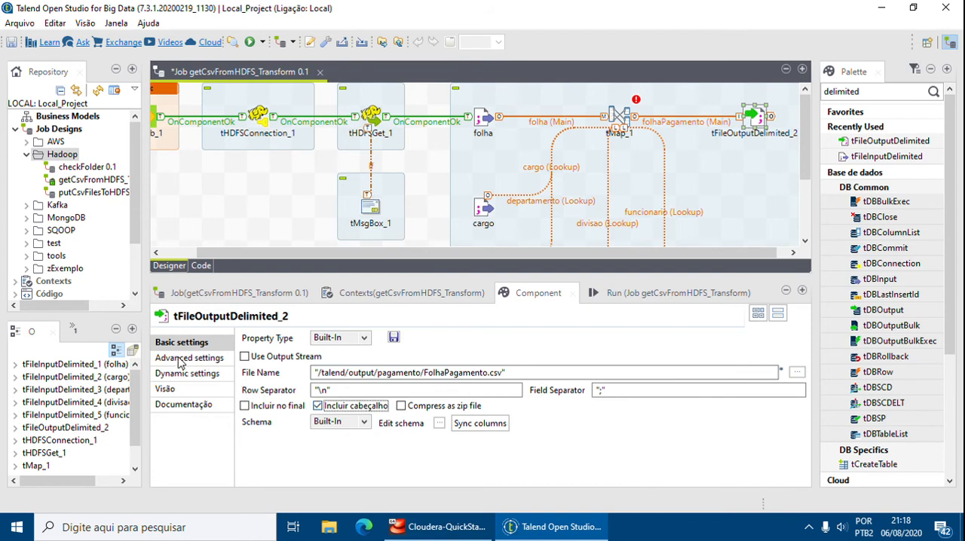
Turn off throwing an error when the file already exists for tFileOutputDelimited_2.
left_click(180, 360)
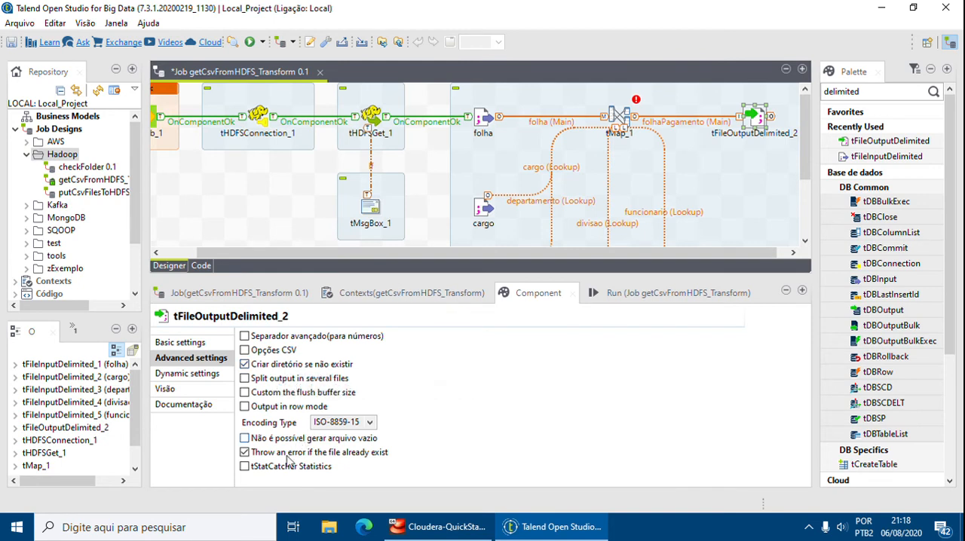
left_click(245, 453)
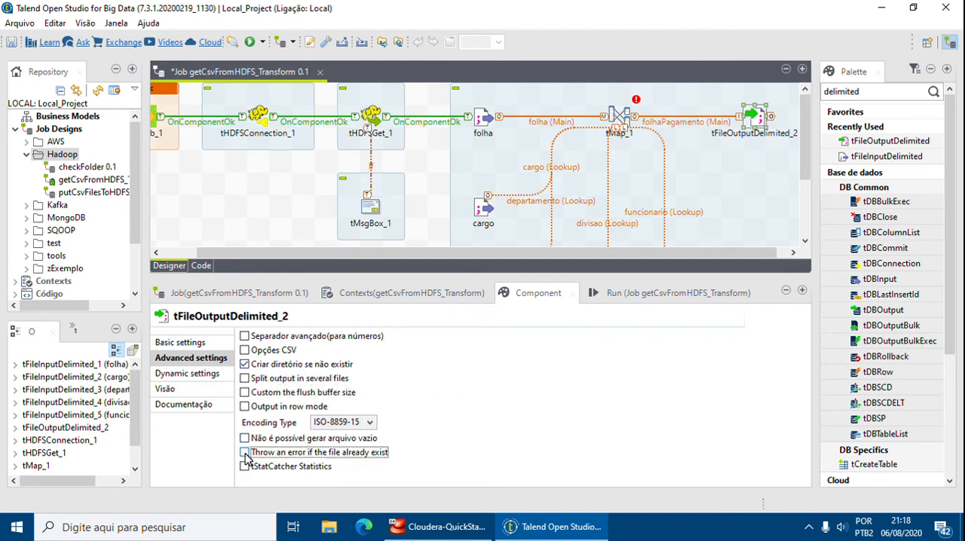
left_click(182, 344)
left_click(445, 527)
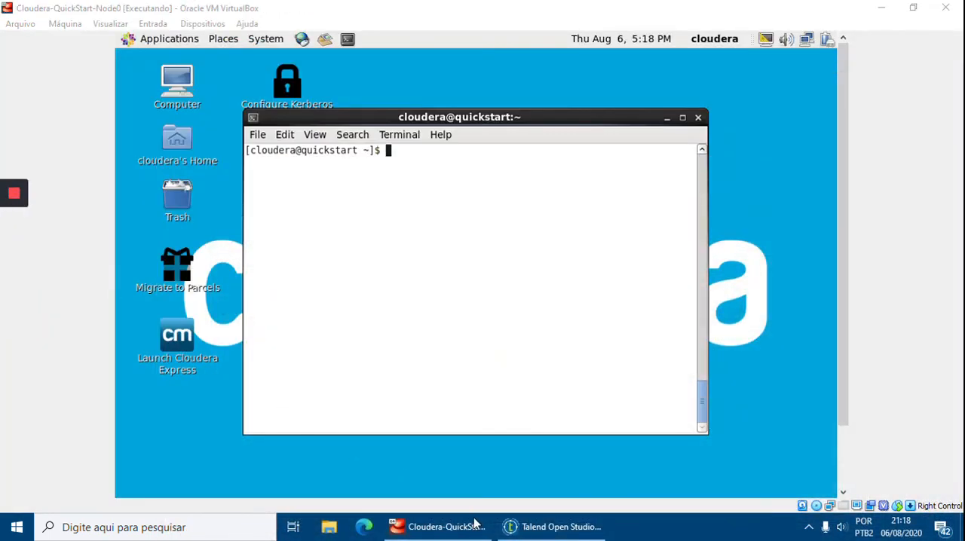
left_click(556, 527)
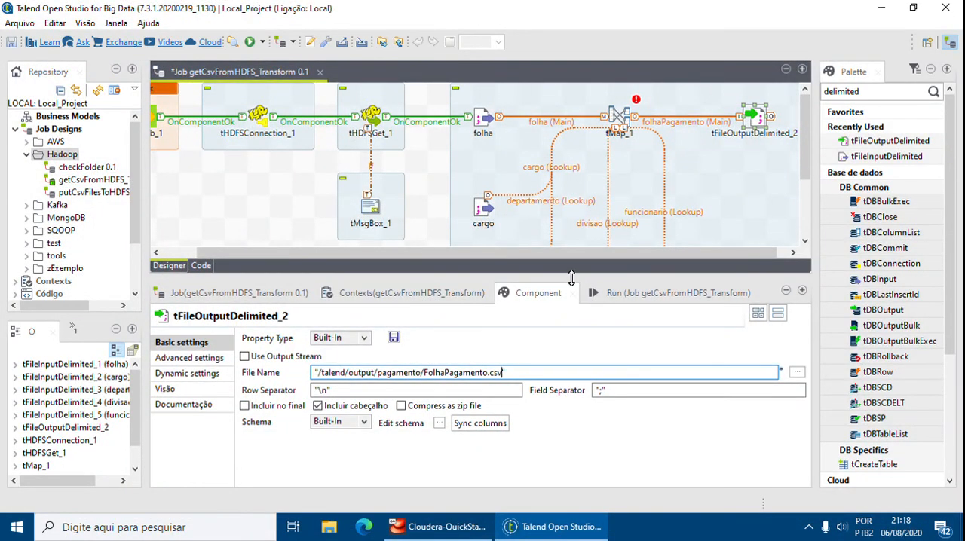
Open tMap_1's map editor and join the cargo lookup by using folha.Cargo as the key expression for its Codigo column.
left_click_drag(571, 277, 574, 395)
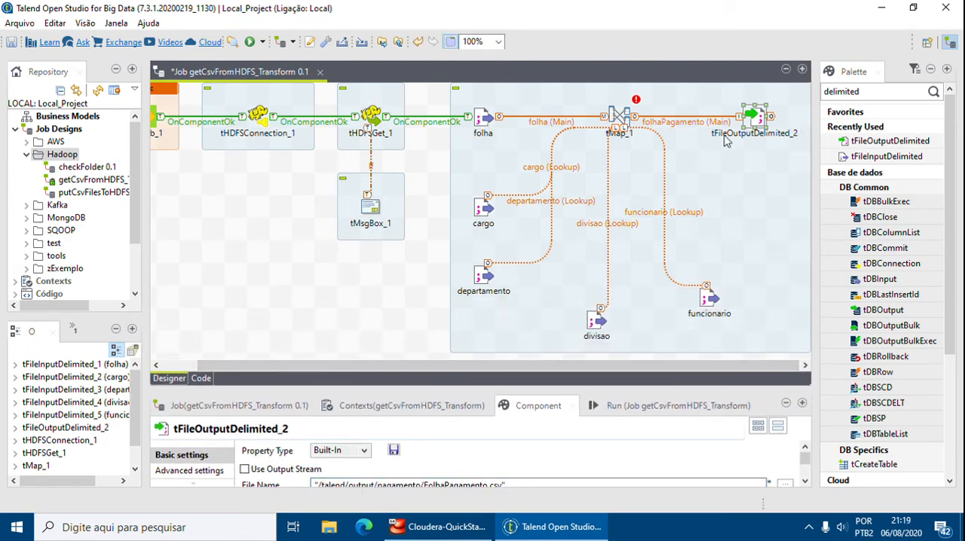
double_click(620, 117)
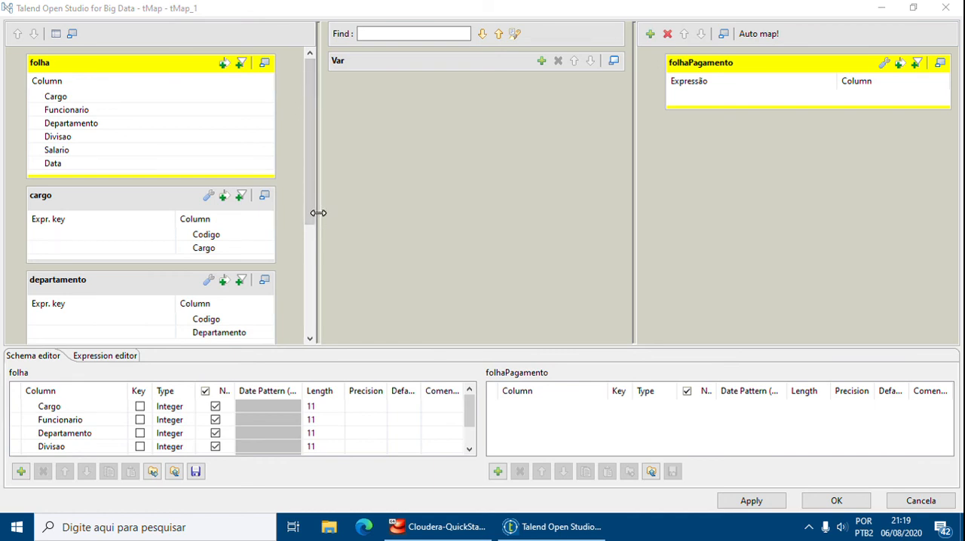
left_click_drag(318, 214, 345, 216)
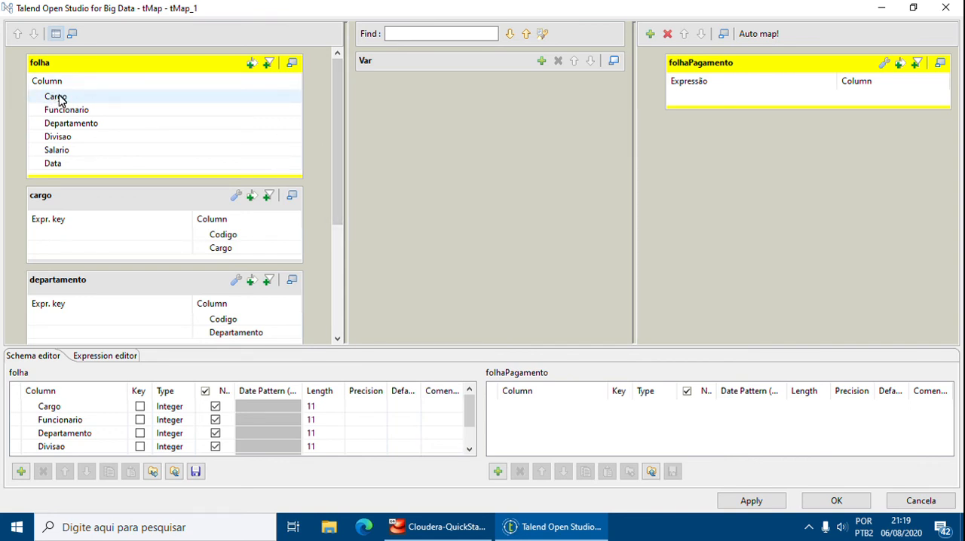
left_click(110, 198)
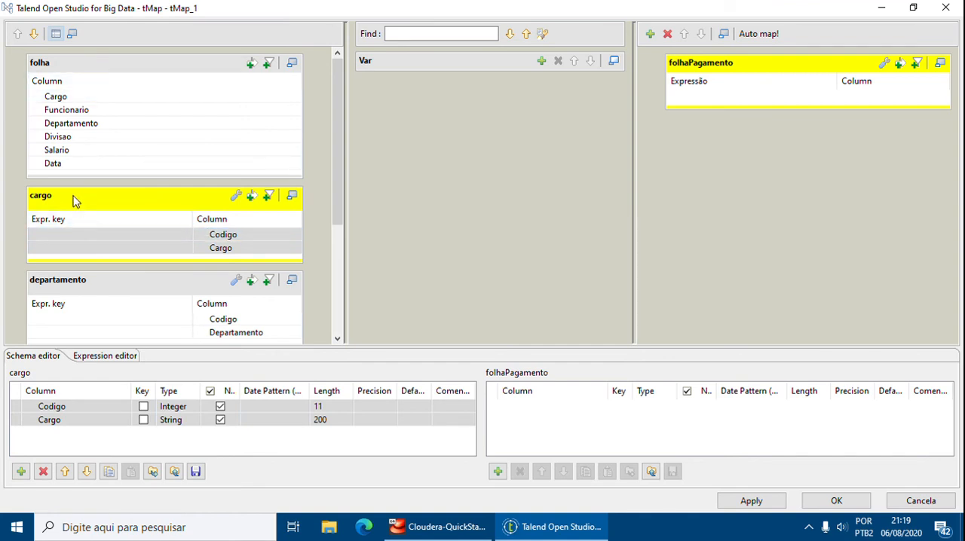
left_click(66, 98)
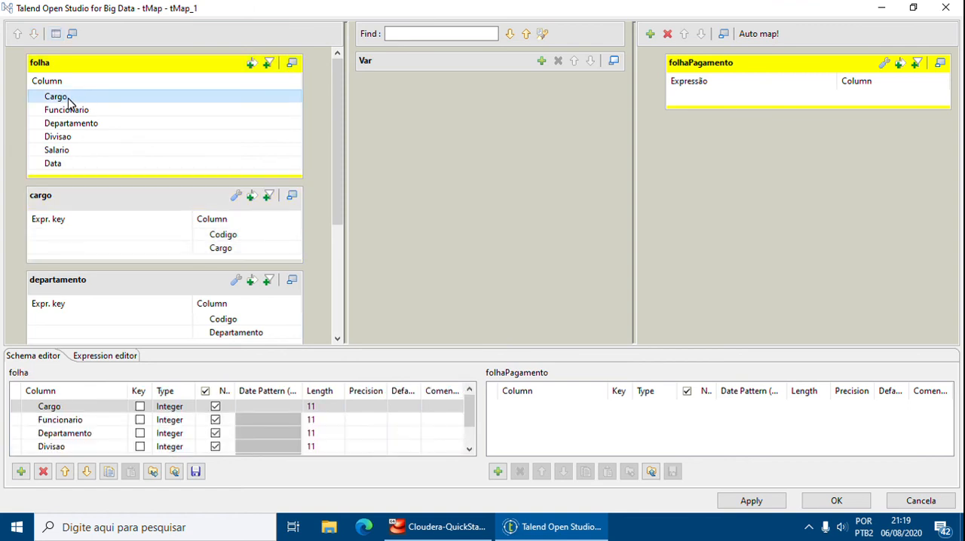
left_click_drag(68, 103, 231, 162)
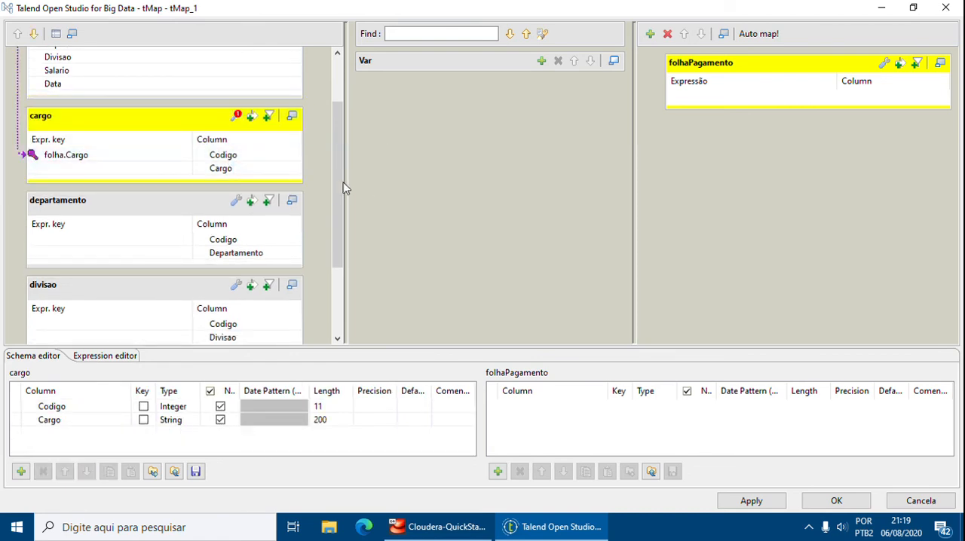
left_click_drag(340, 186, 334, 155)
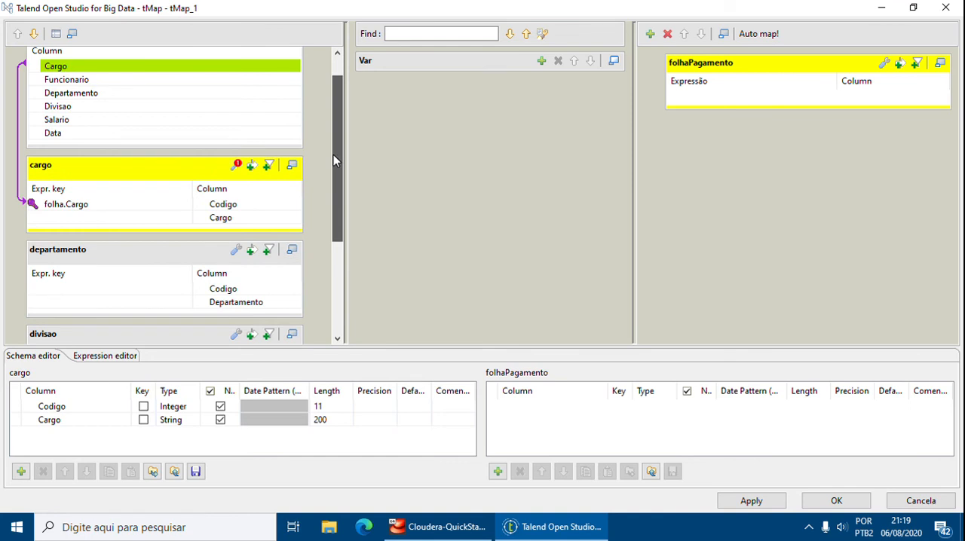
left_click_drag(75, 101, 221, 155)
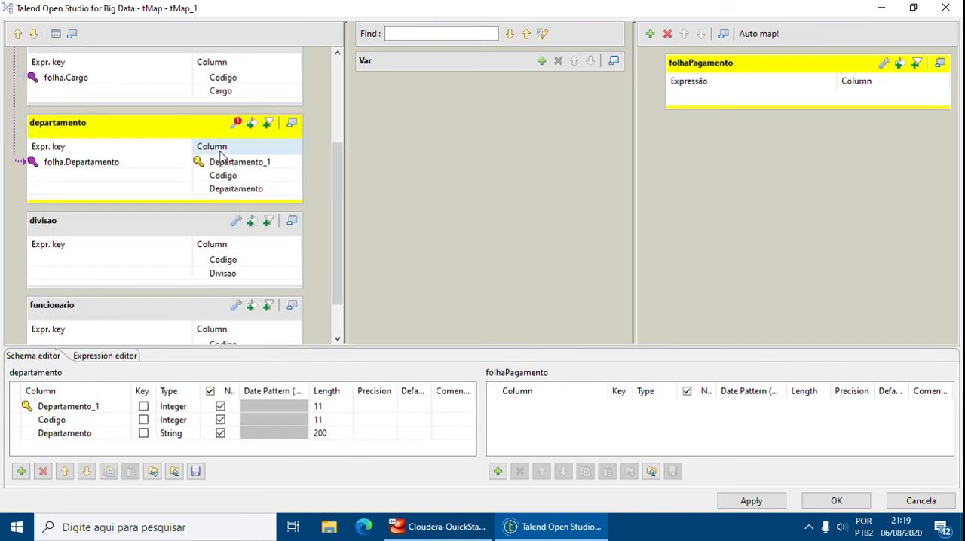
left_click(89, 161)
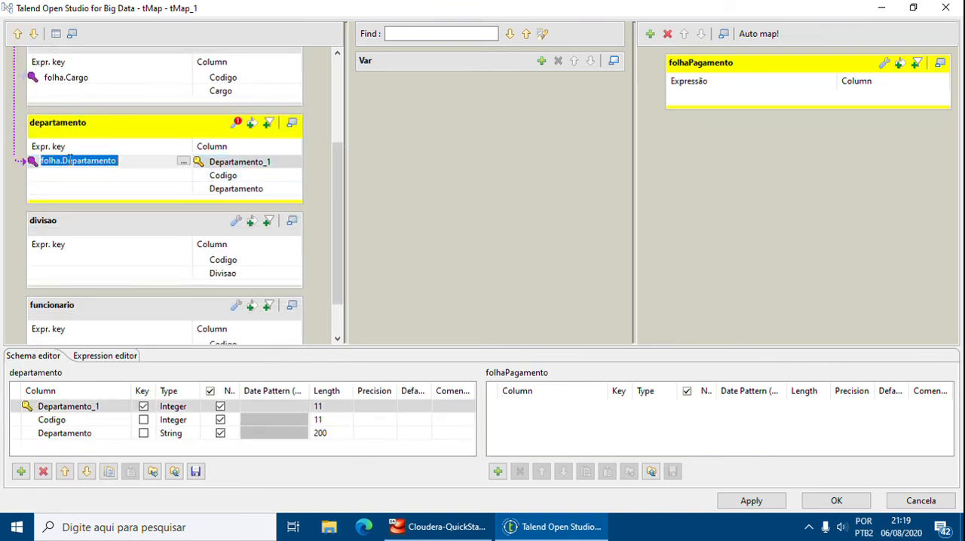
left_click(72, 407)
left_click(44, 472)
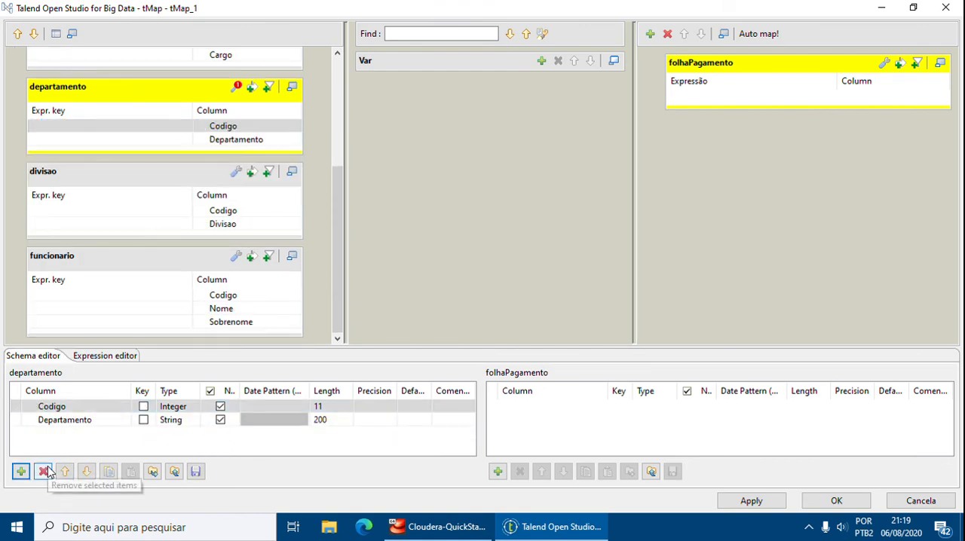
Join the departamento lookup by mapping folha's Departamento column to the key expression of its Codigo column.
scroll(204, 224, "up", 5)
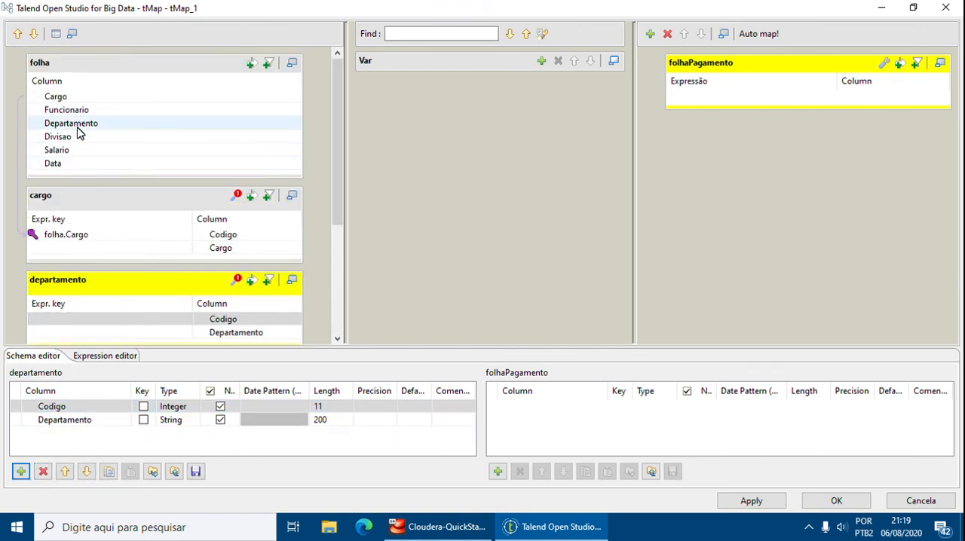
left_click_drag(77, 126, 217, 191)
left_click_drag(230, 204, 242, 187)
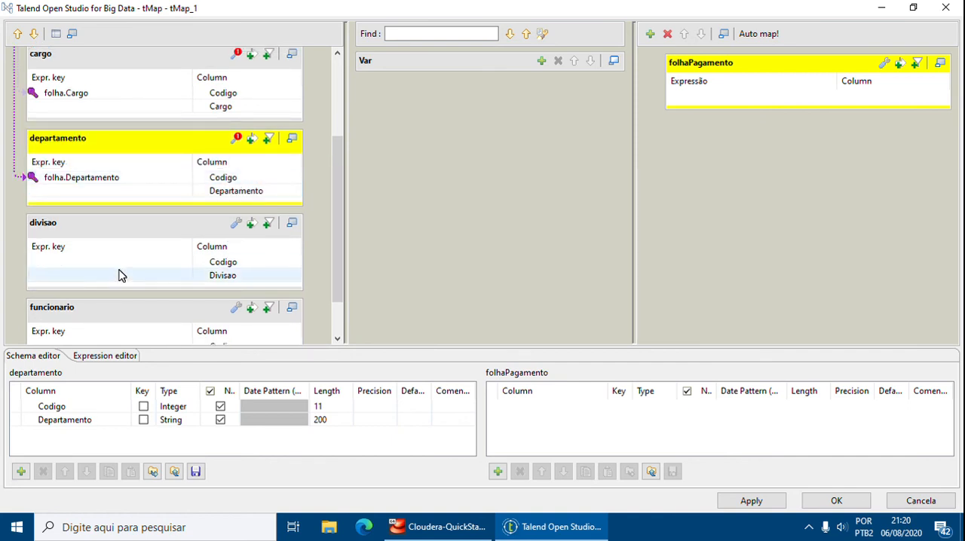
Join the divisao lookup by entering folha.Divisao as the key expression for its Codigo column.
left_click(94, 263)
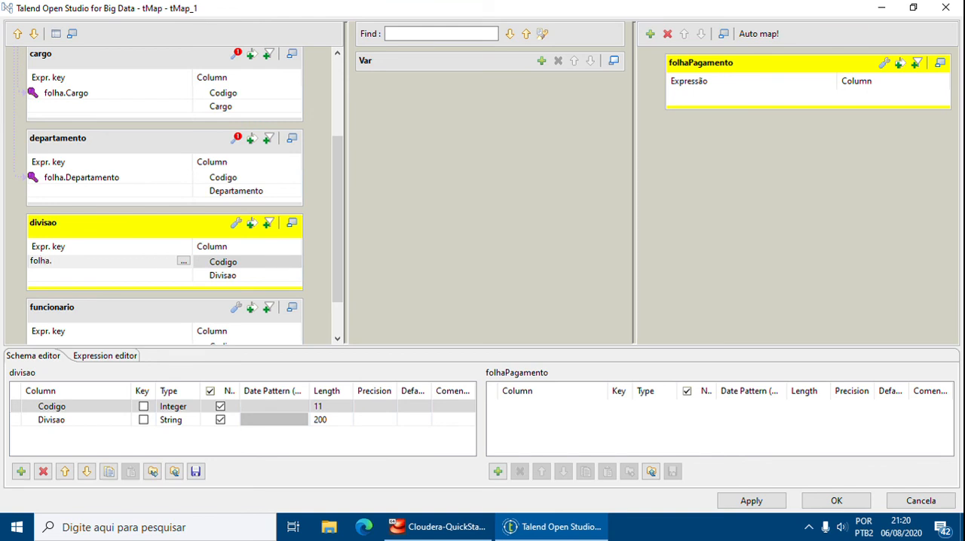
type("folha.Divisao")
key("Return")
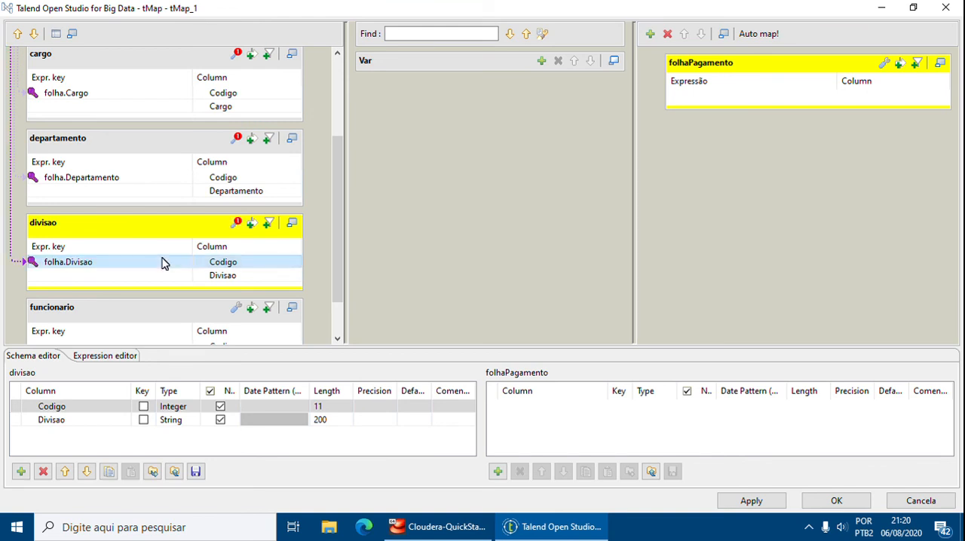
Join the funcionario lookup by entering folha.Funcionario as the key expression for its Codigo column.
left_click_drag(338, 207, 344, 252)
left_click(149, 294)
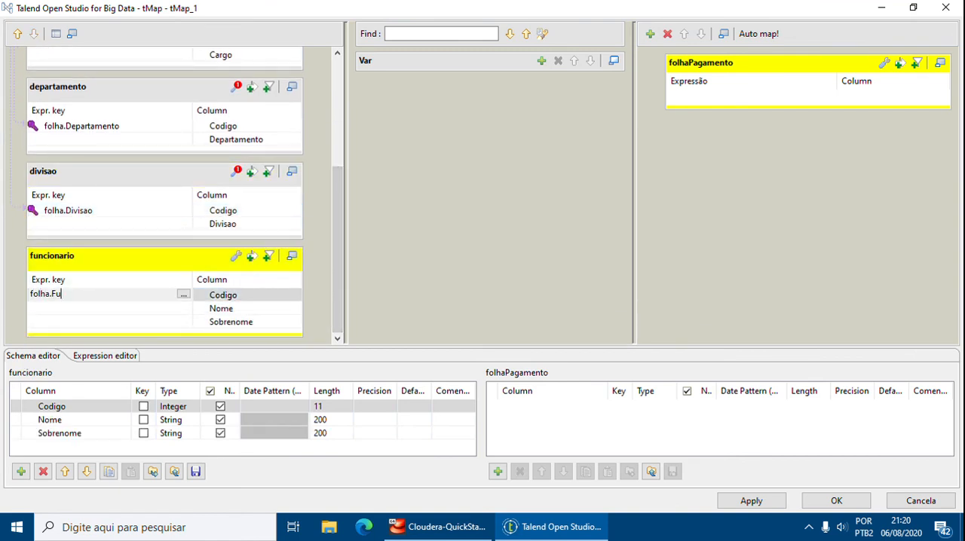
type("folha.Funcionario")
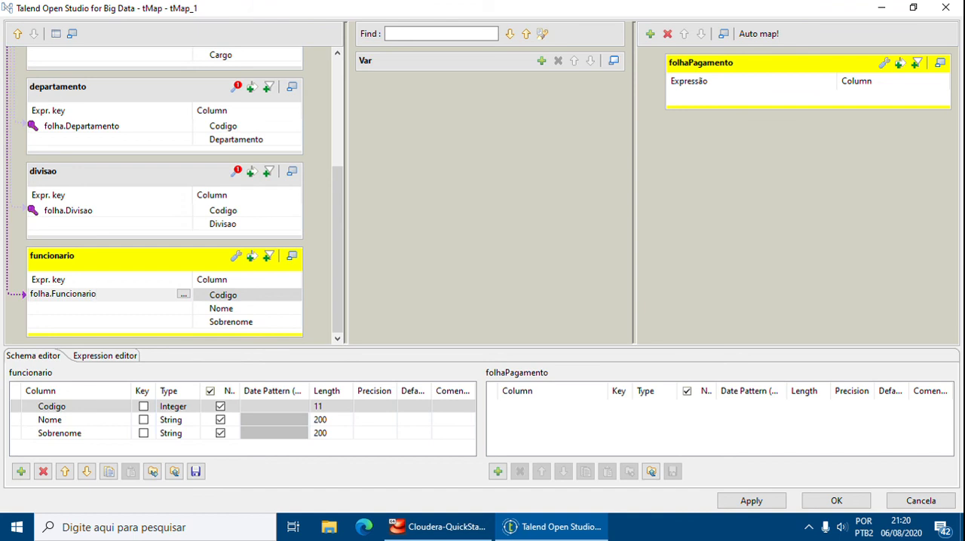
key("Return")
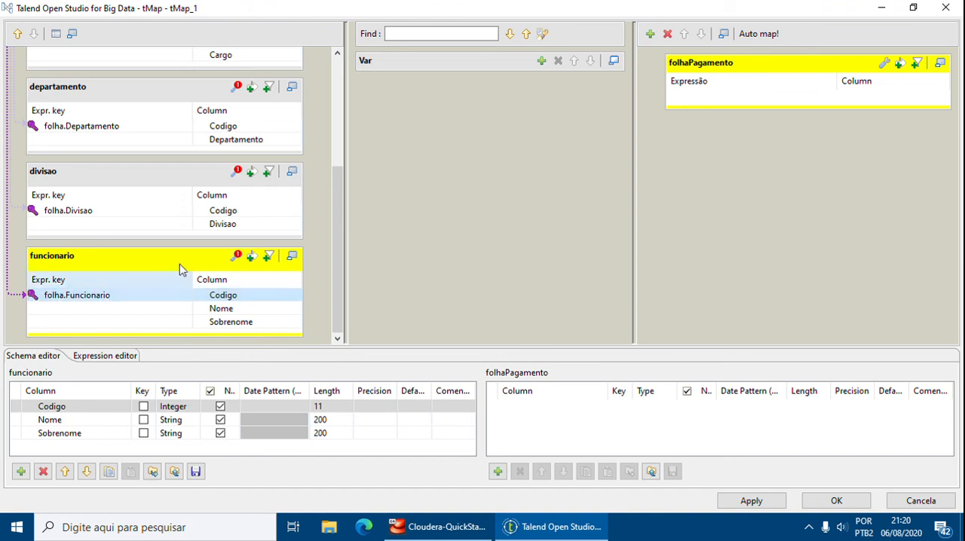
scroll(226, 222, "up", 1)
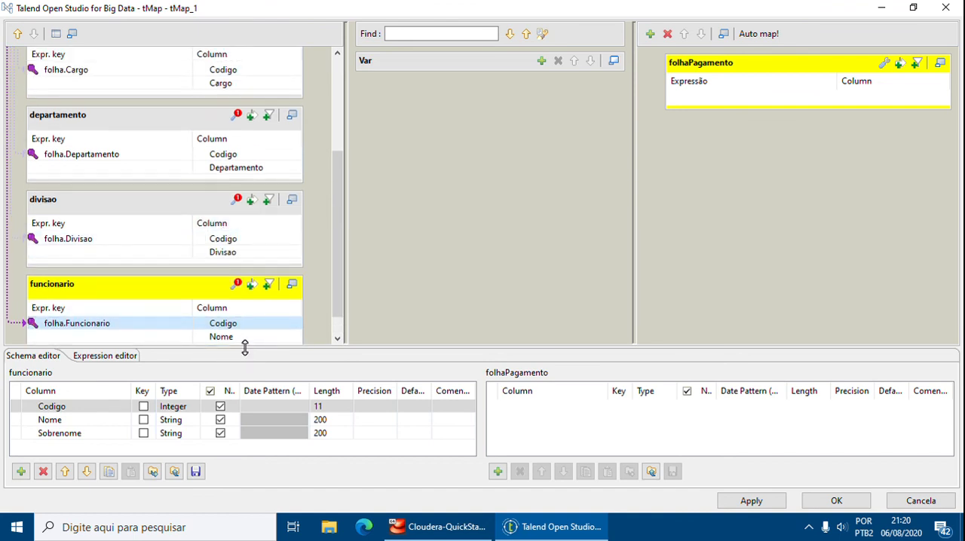
Set the funcionario lookup's Match Model to Todas combinações in its tMap settings.
left_click_drag(245, 347, 244, 366)
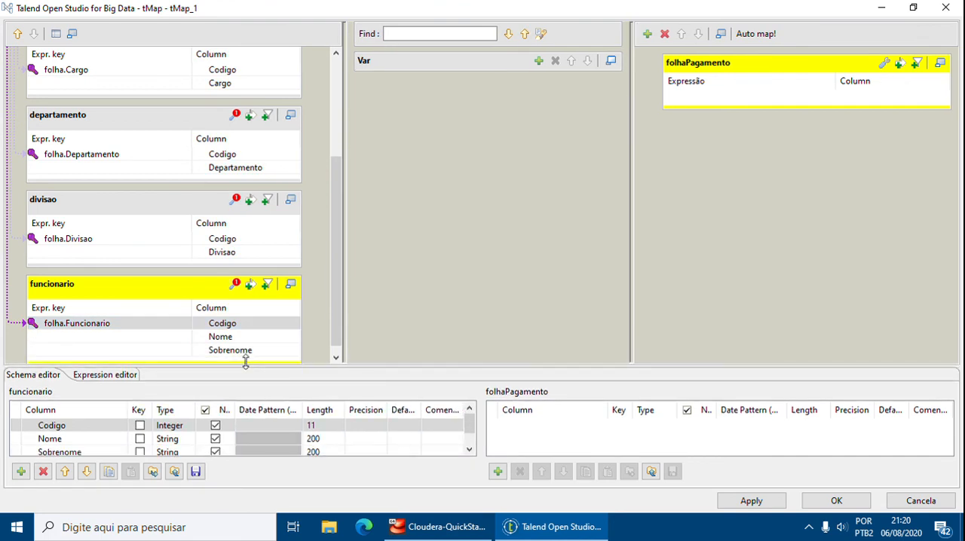
left_click(233, 276)
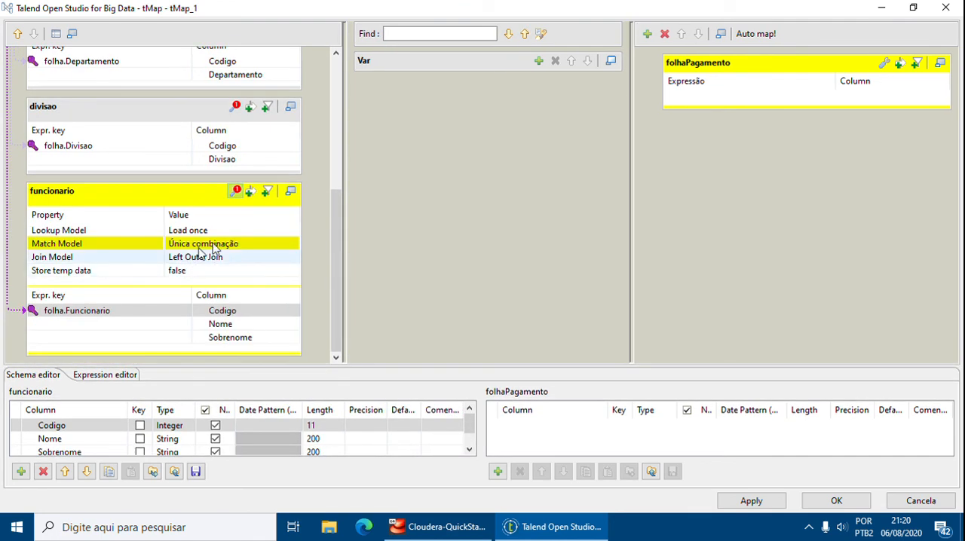
left_click(214, 245)
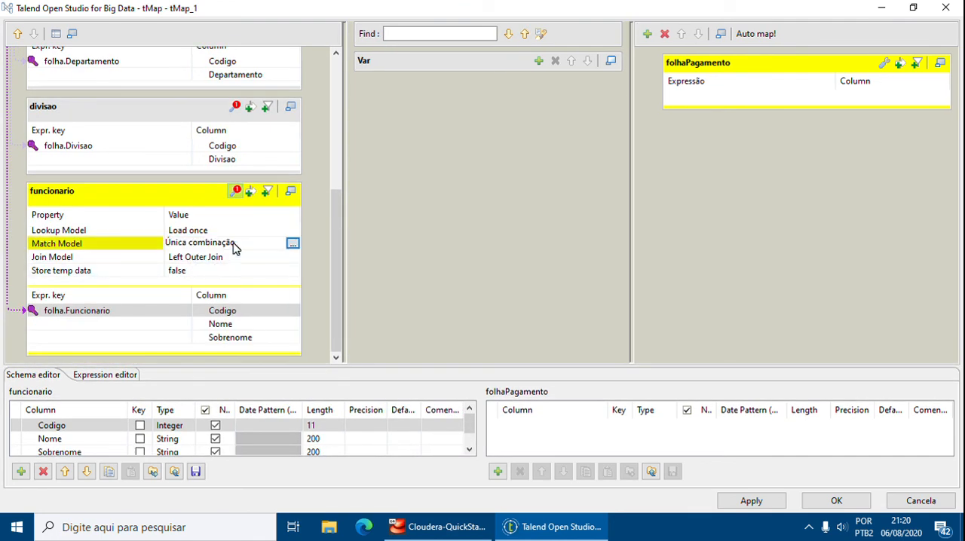
left_click(64, 245)
left_click(292, 245)
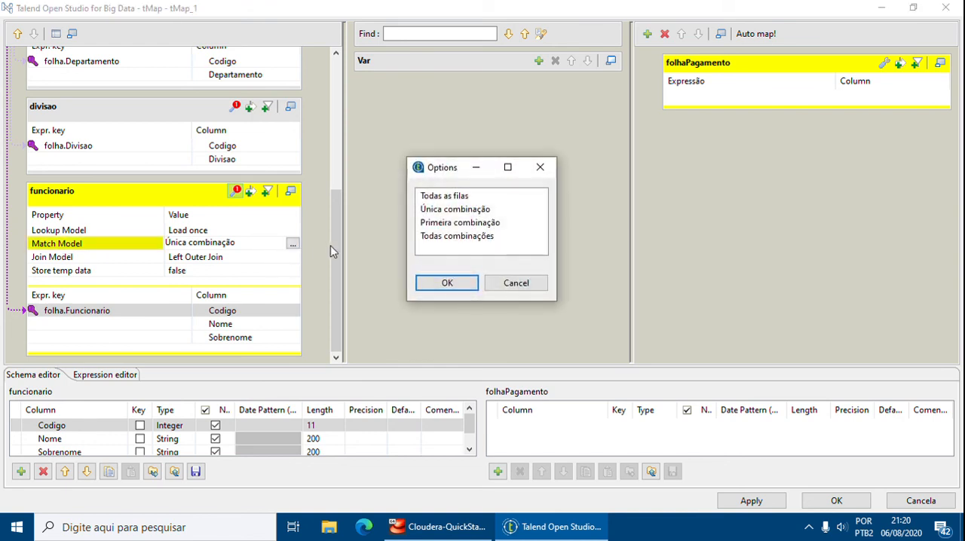
left_click(432, 238)
left_click(440, 282)
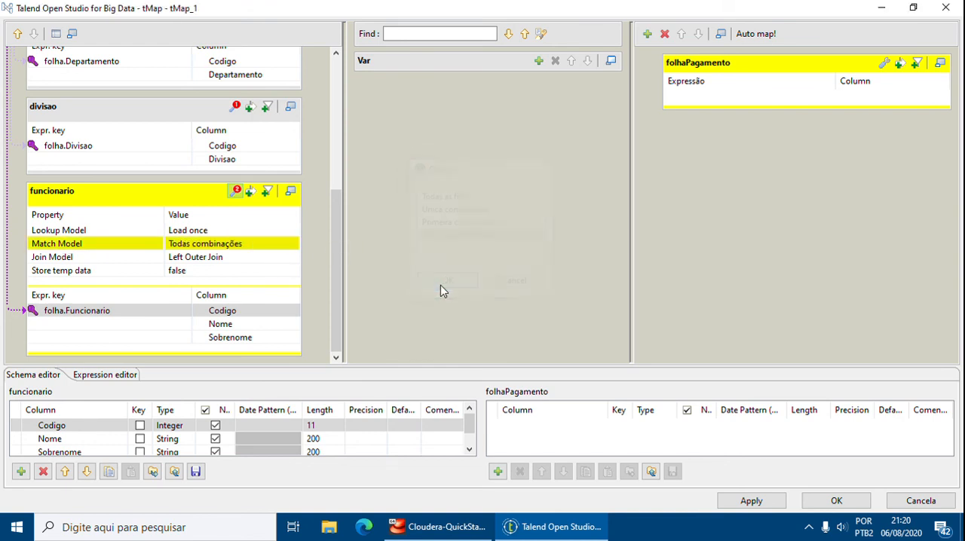
Set the divisao lookup's Match Model to Todas combinações in its tMap settings.
scroll(315, 242, "up", 2)
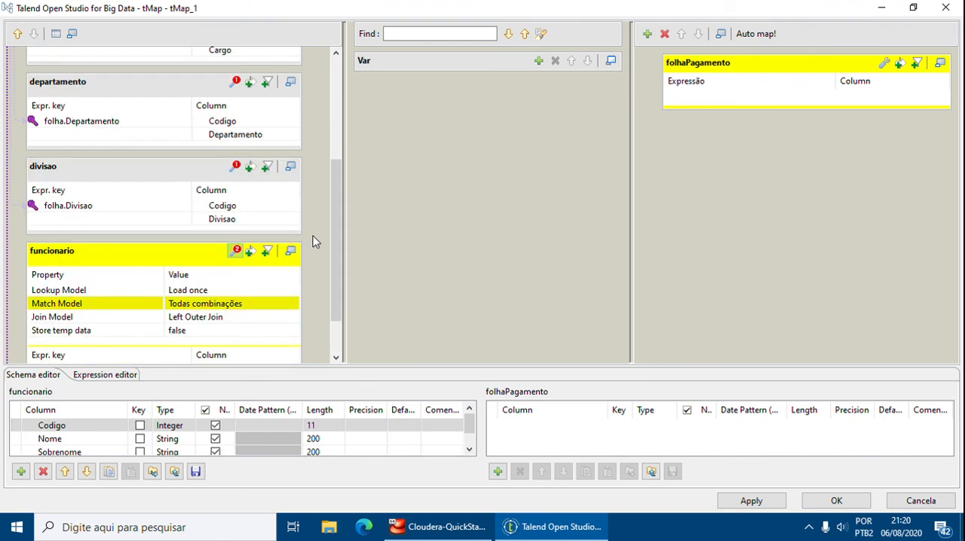
left_click(232, 168)
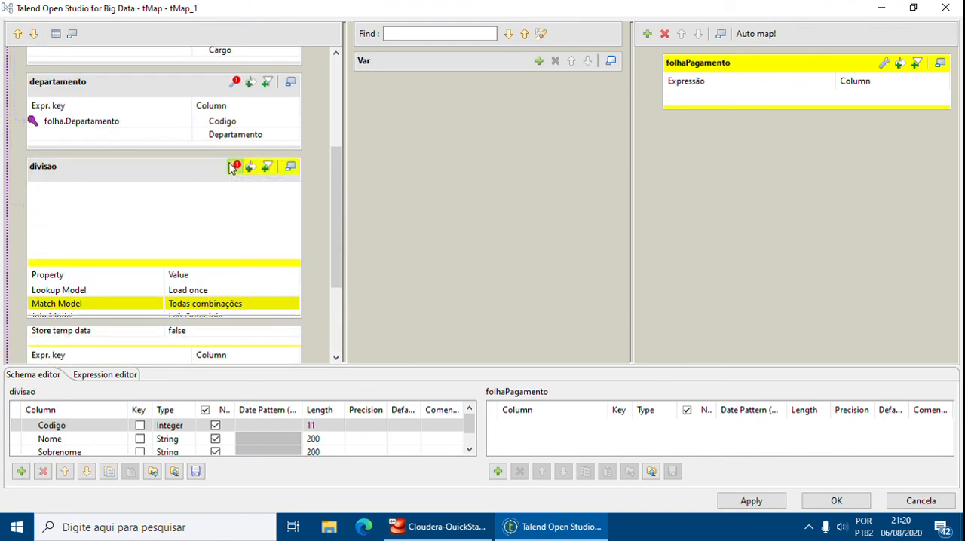
left_click(263, 220)
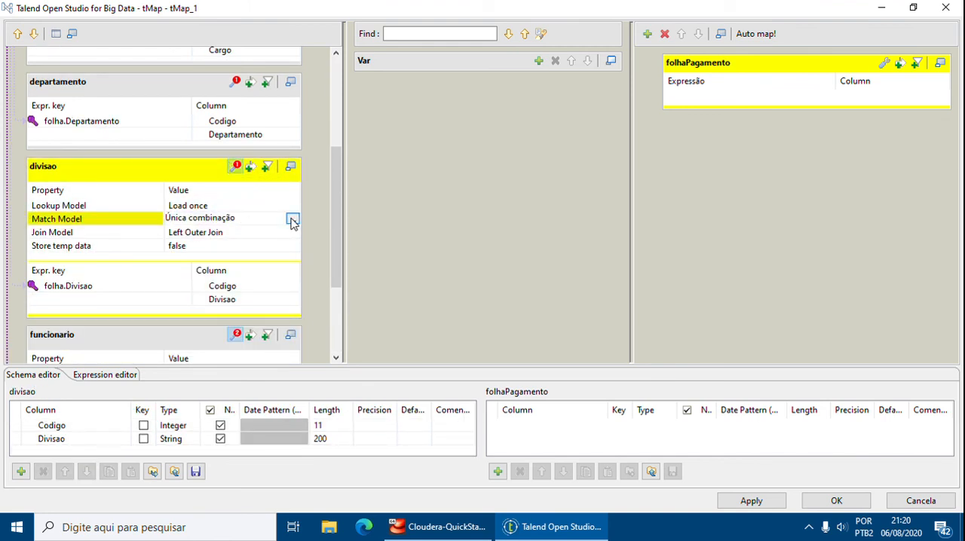
left_click(293, 219)
left_click(454, 236)
left_click(447, 282)
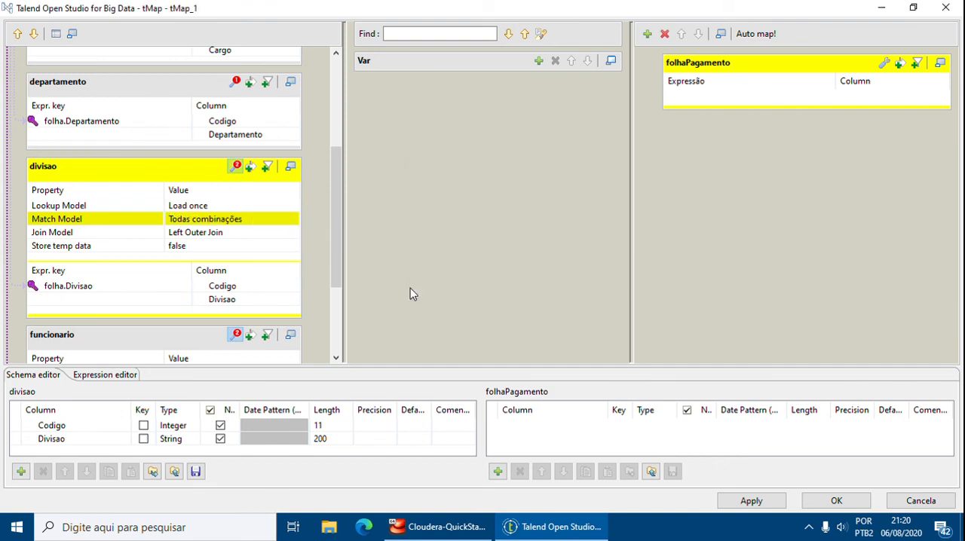
Set the departamento lookup's Match Model to Todas combinações in its tMap settings.
left_click_drag(336, 250, 342, 224)
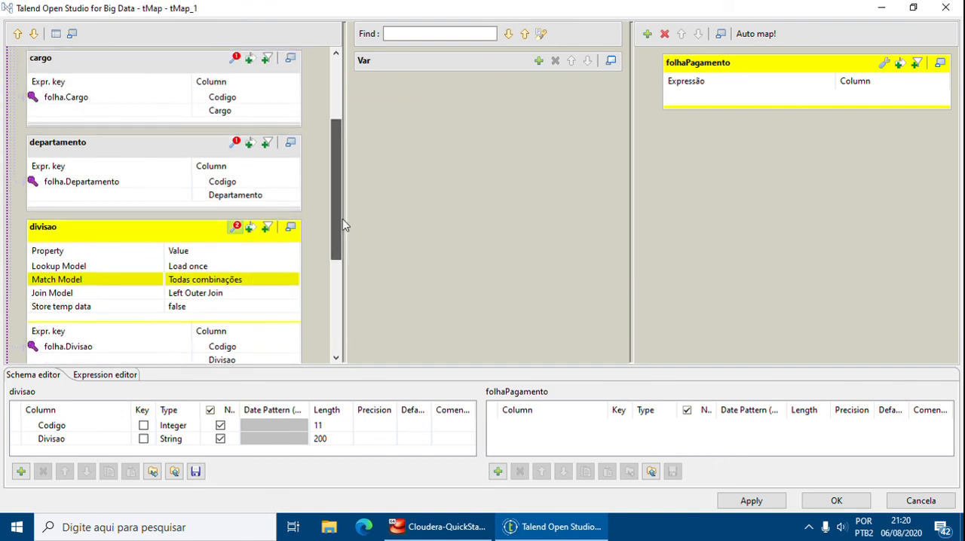
left_click(235, 144)
left_click(217, 200)
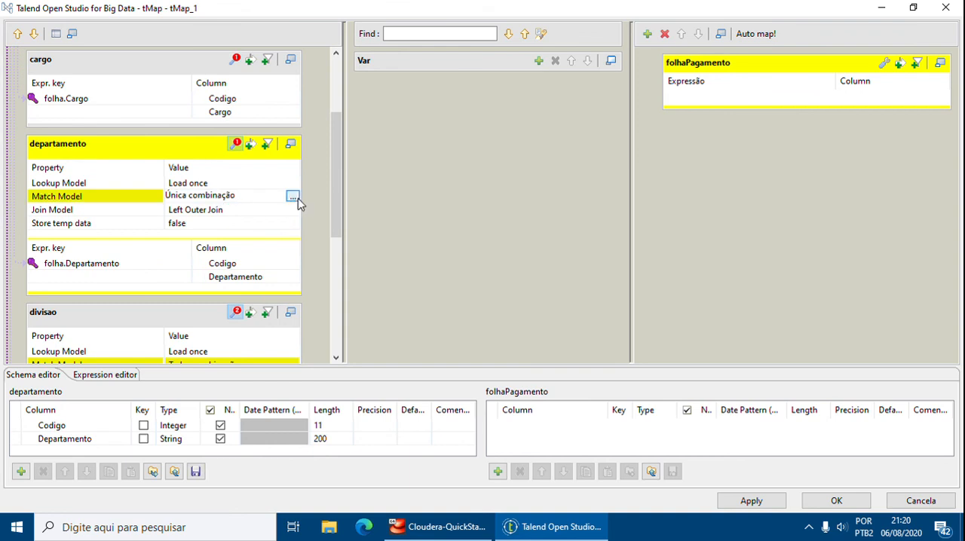
left_click(294, 197)
left_click(432, 237)
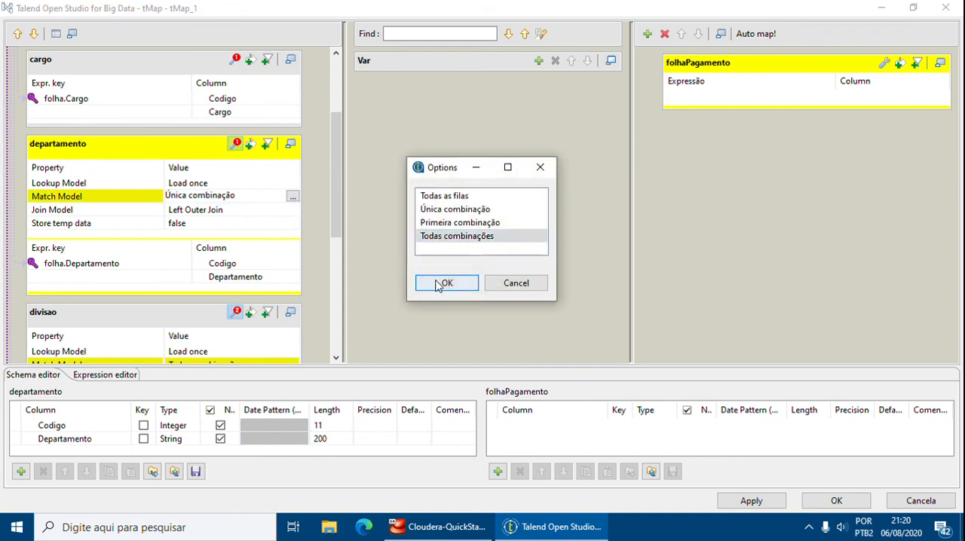
left_click(447, 283)
Set the cargo lookup's Match Model to Todas combinações in its tMap settings.
left_click_drag(333, 215, 338, 184)
left_click(201, 155)
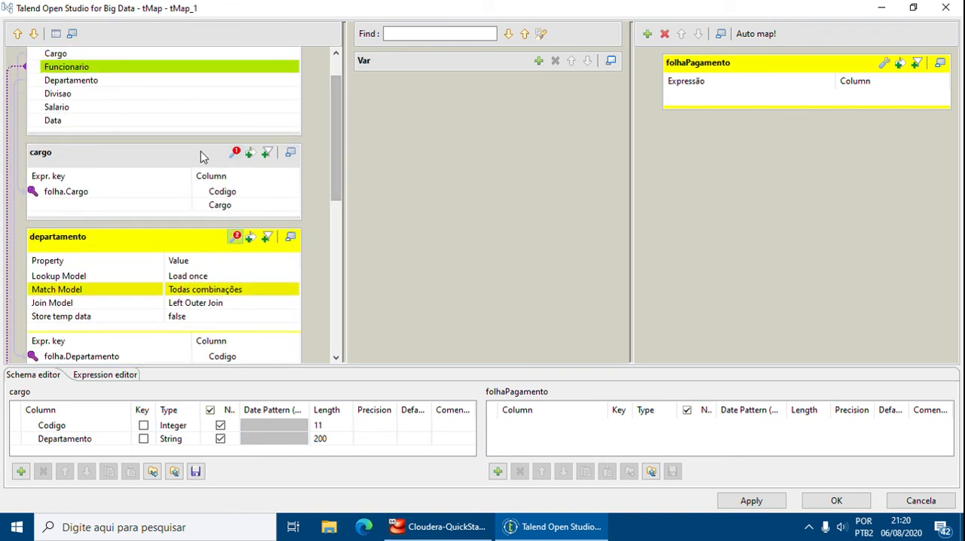
left_click(235, 153)
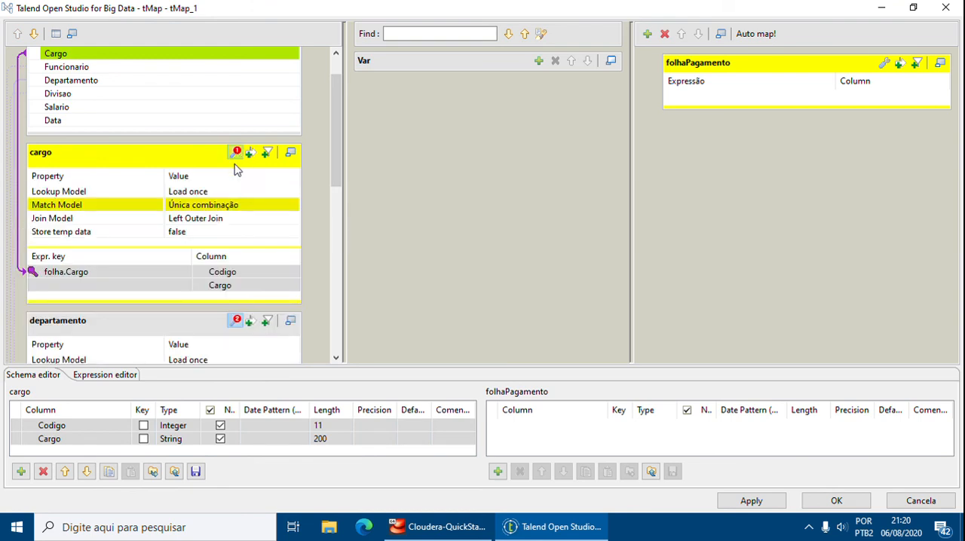
left_click(233, 205)
left_click(292, 205)
left_click(426, 237)
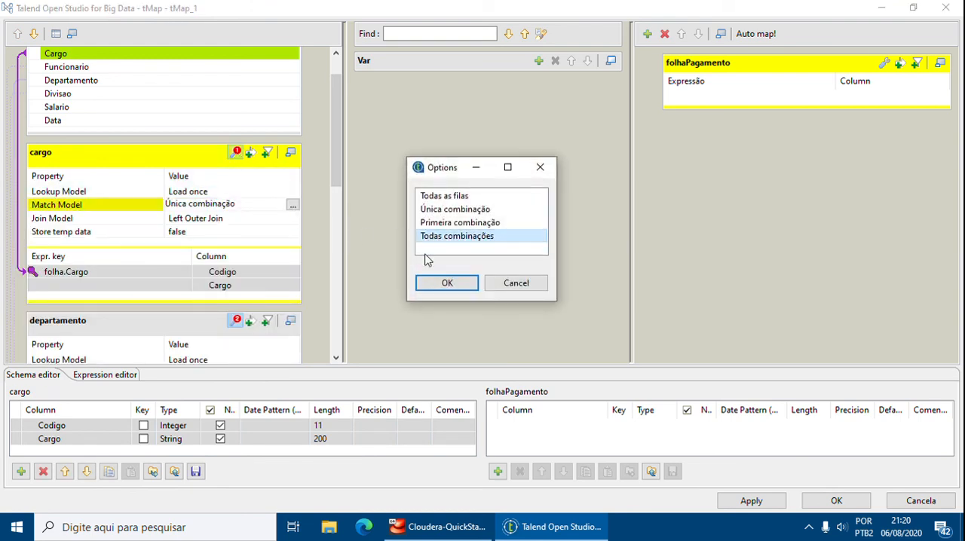
left_click(447, 283)
Add a column named Nome to the schema of the folhaPagamento output.
left_click_drag(336, 181, 331, 152)
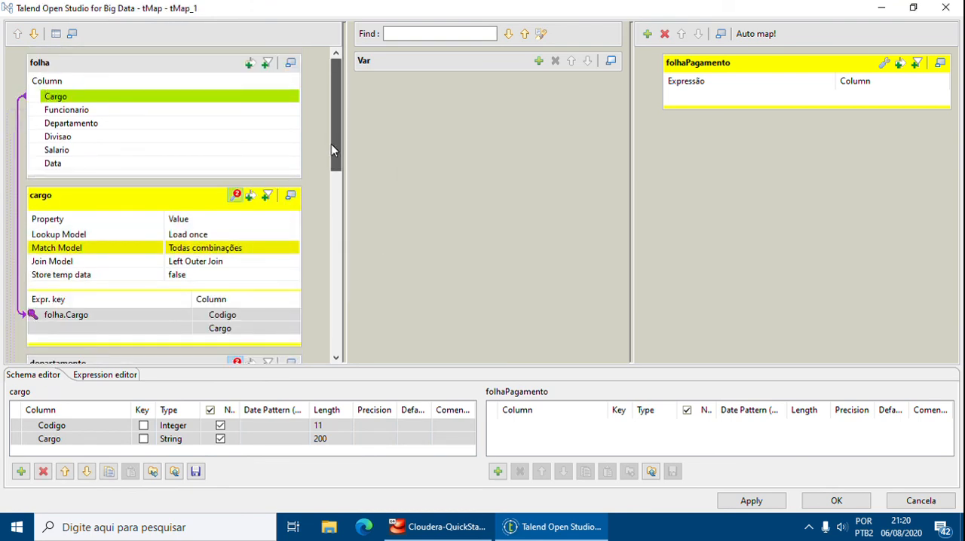
left_click(151, 75)
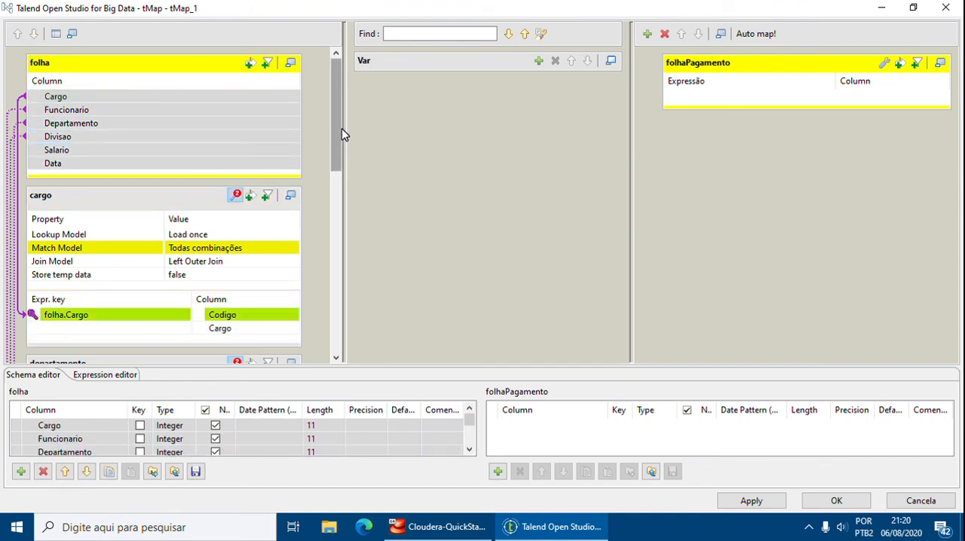
left_click_drag(340, 133, 365, 318)
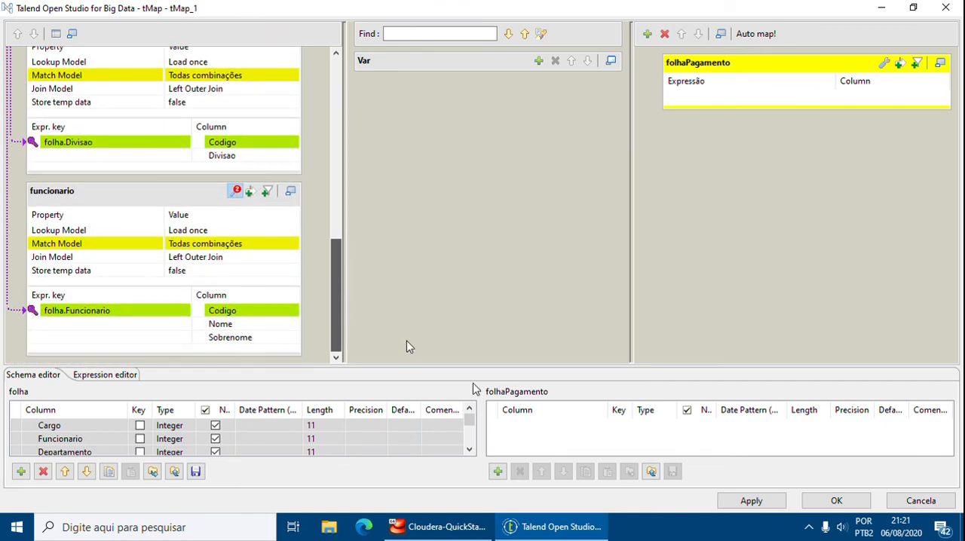
left_click_drag(473, 384, 534, 389)
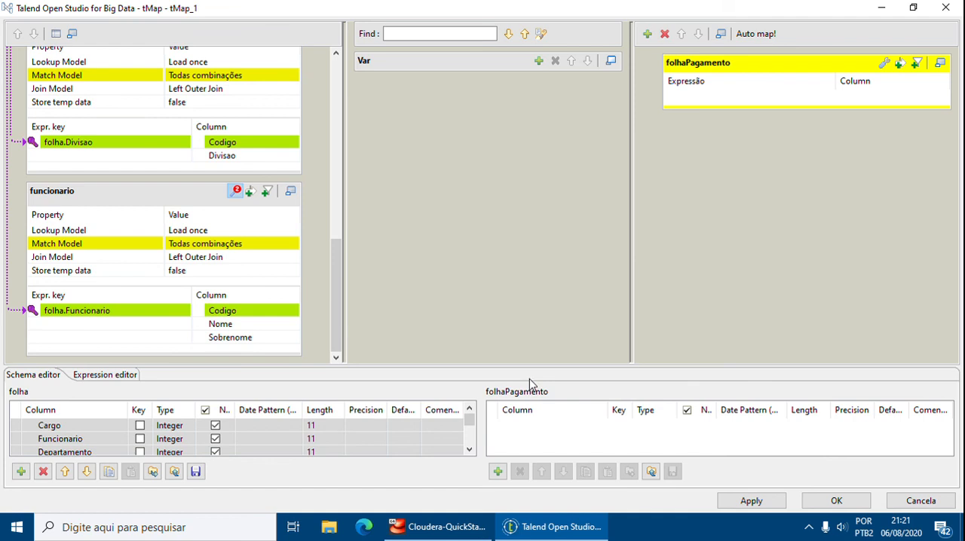
left_click(498, 472)
left_click(557, 426)
left_click(556, 426)
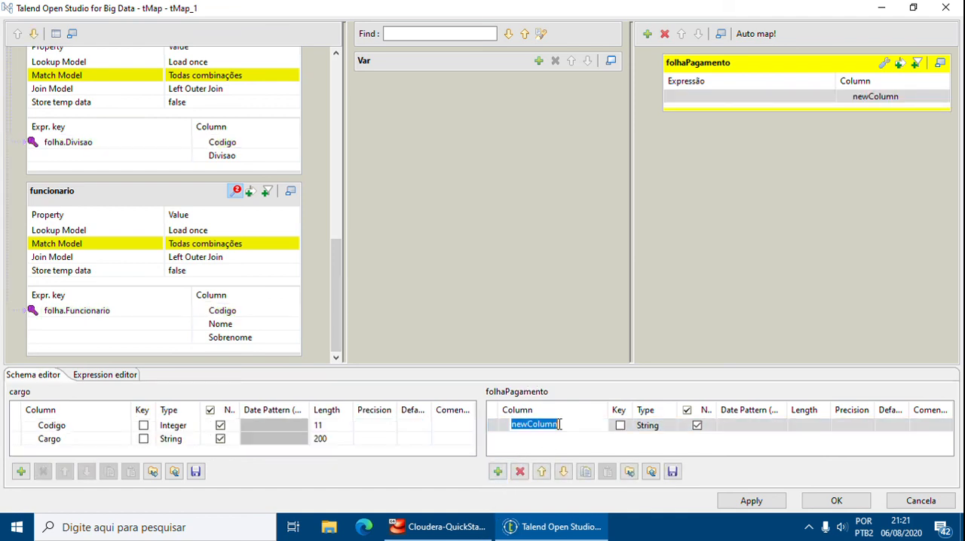
type("Nome")
key("Return")
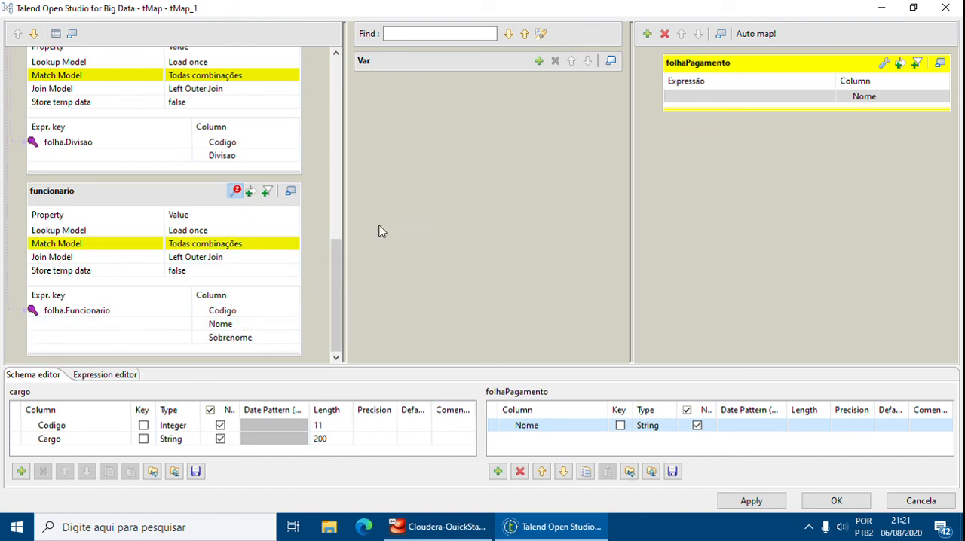
Open the expression of the Nome column in the folhaPagamento output for editing.
left_click(713, 97)
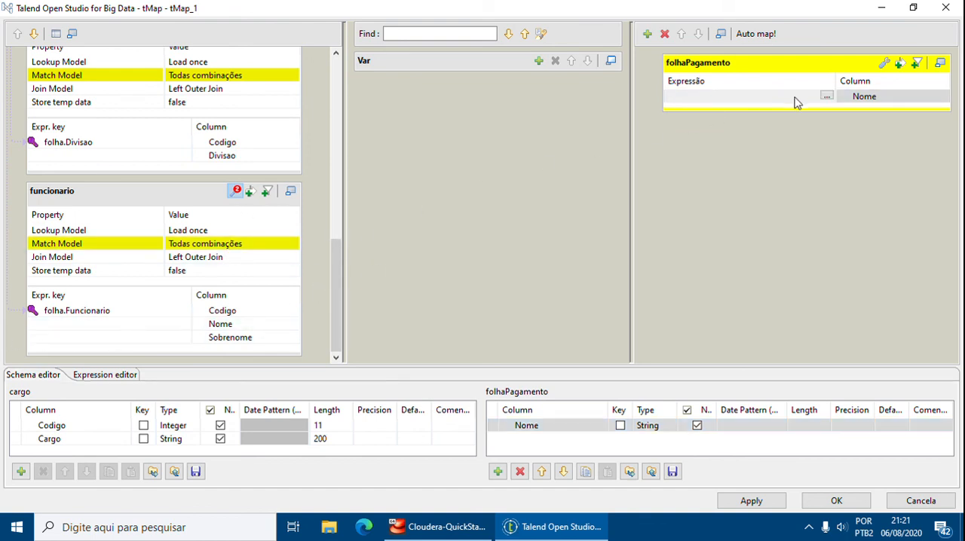